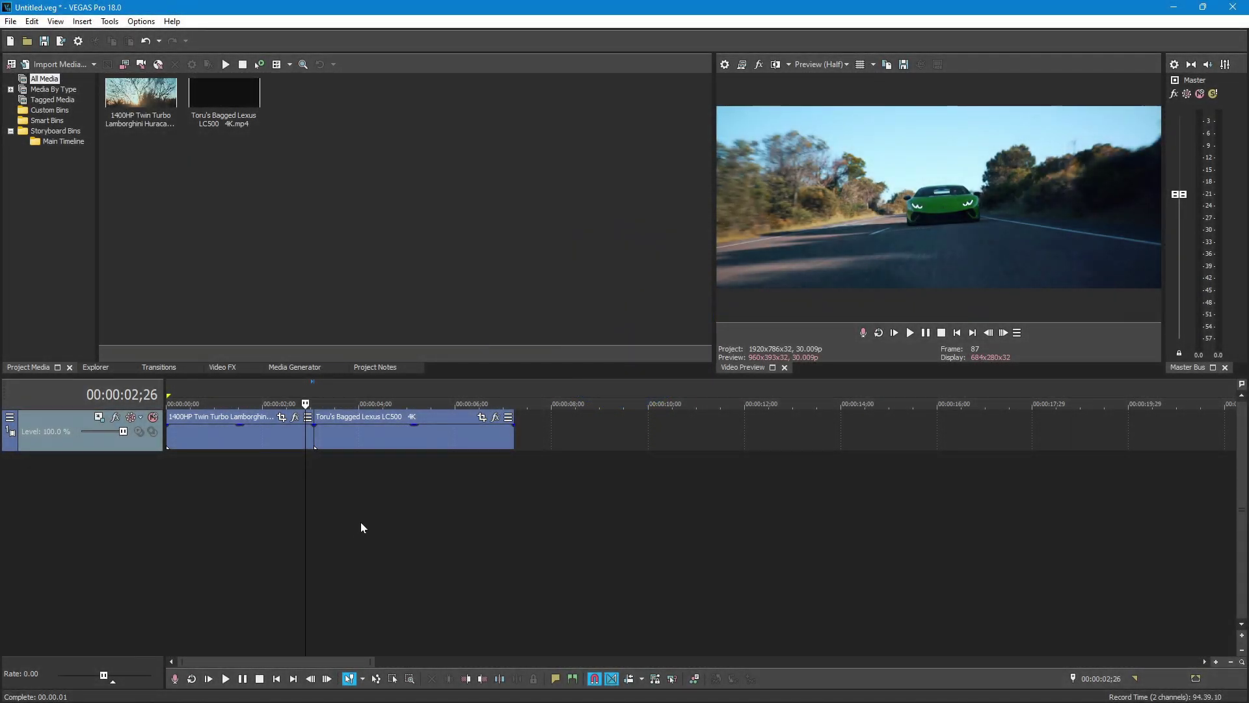
Play the project, then split the Lamborghini clip a few frames before the cut, at 00:00:02;26
{"action": "double_click", "coordinate": [361, 527]}
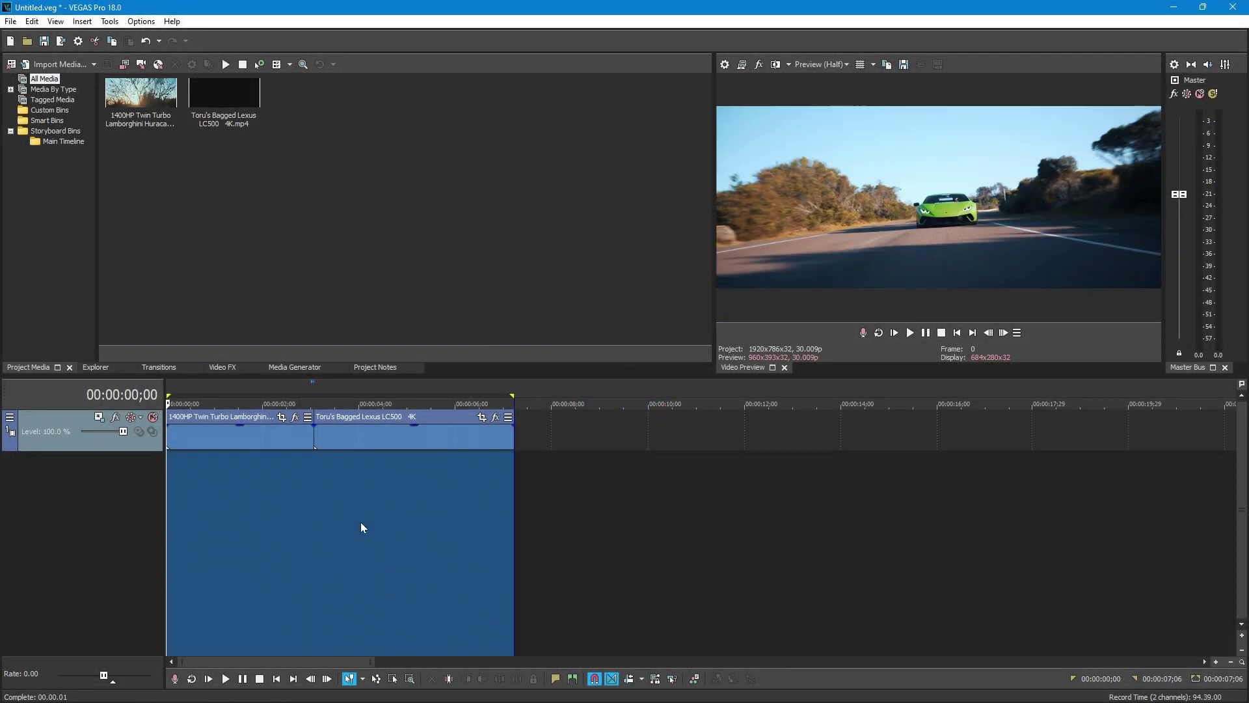
{"action": "left_click", "coordinate": [910, 332]}
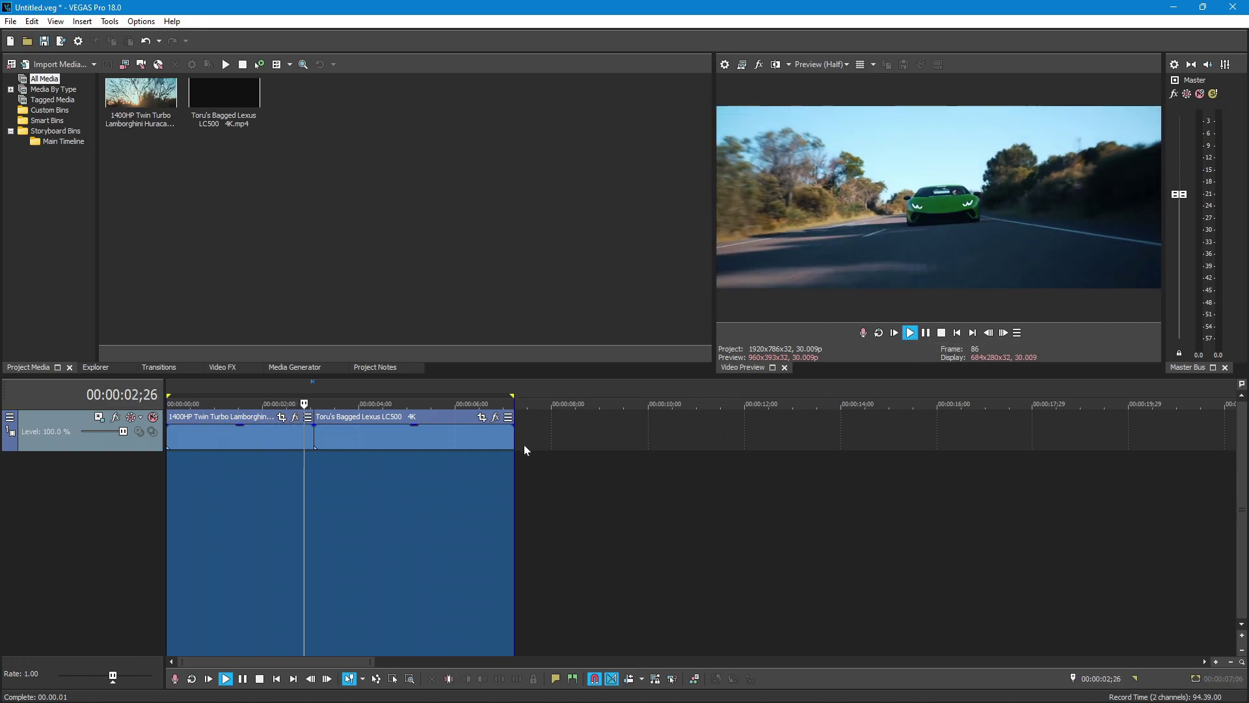
{"action": "key", "text": "space"}
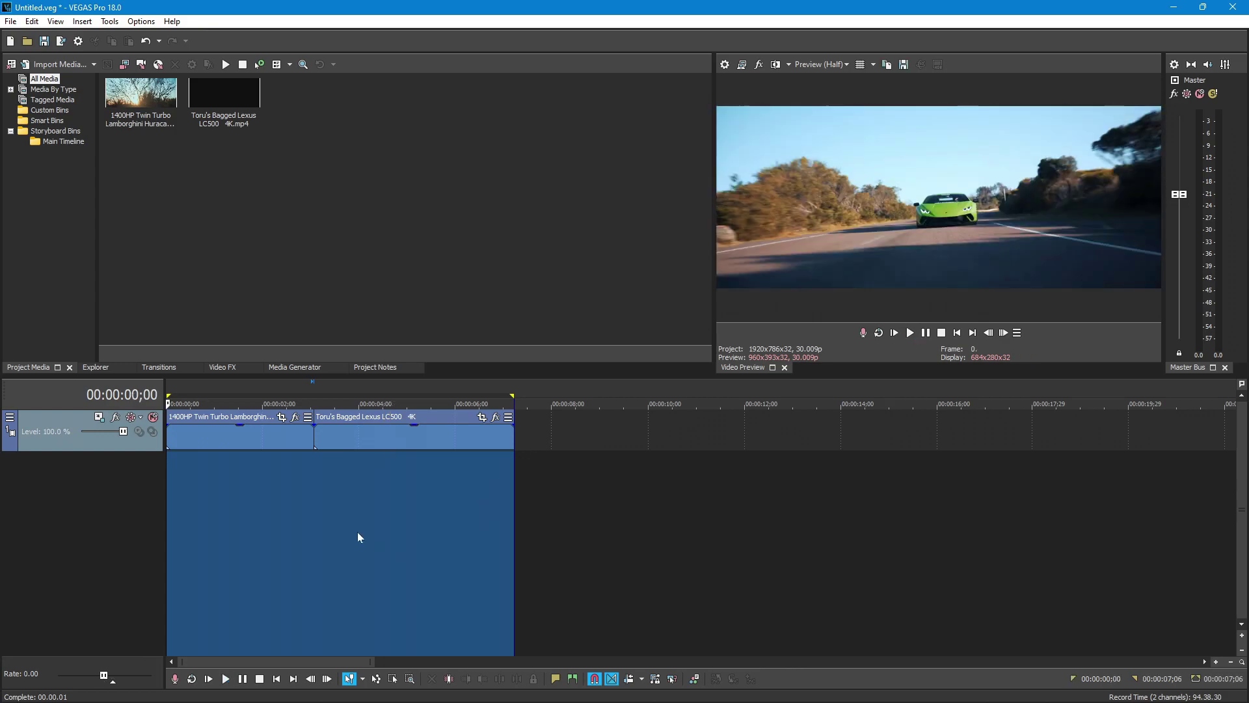
{"action": "left_click", "coordinate": [348, 449]}
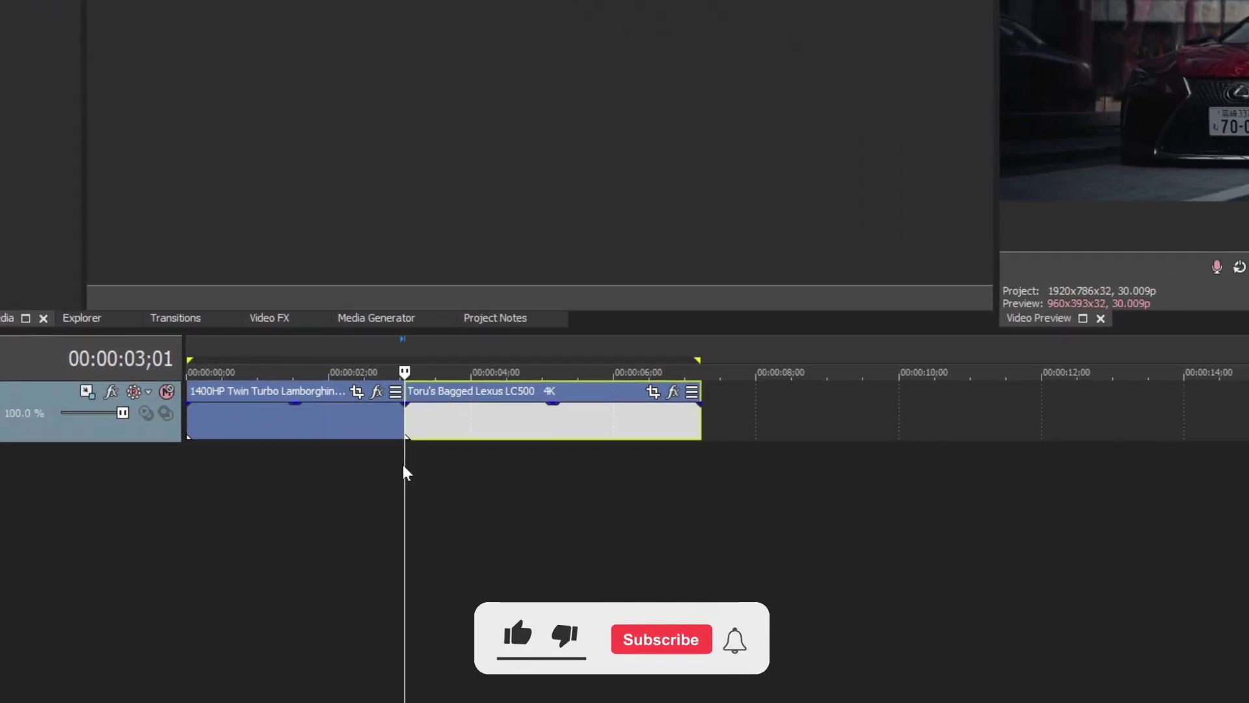
{"action": "key", "text": "KP_1"}
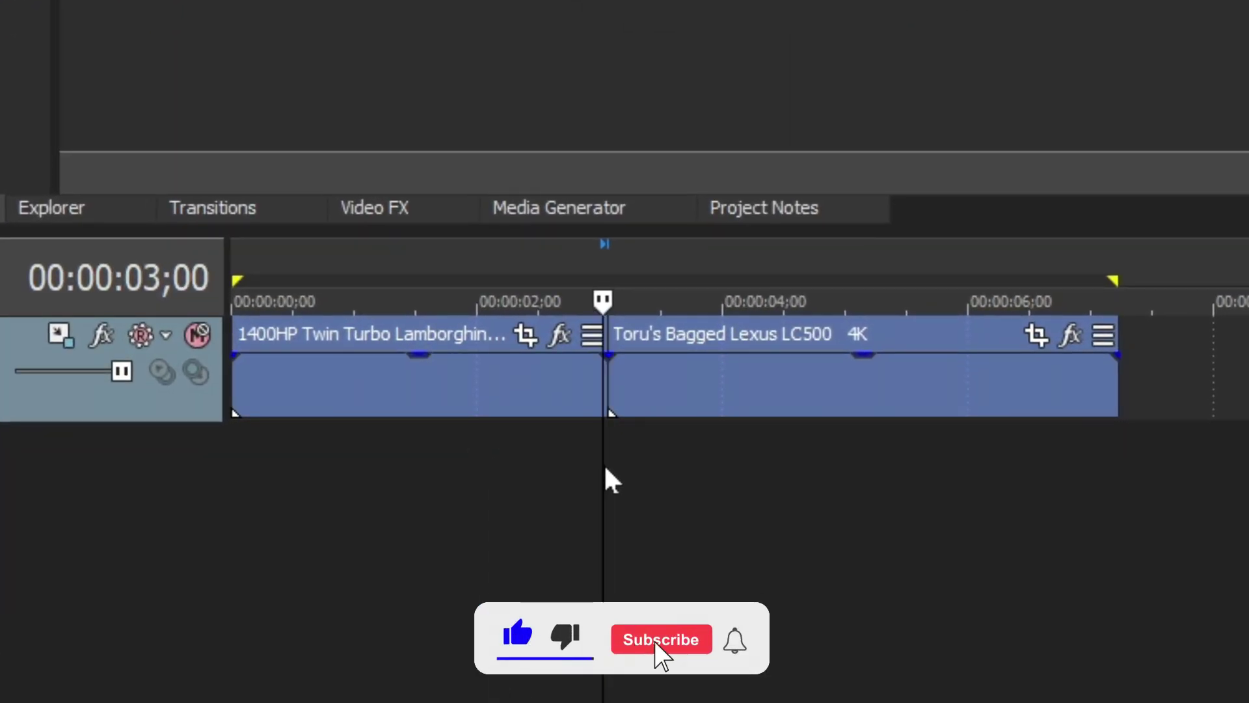
{"action": "key", "text": "KP_1"}
{"action": "key", "text": "KP_1"}
{"action": "key", "text": "KP_1"}
{"action": "key", "text": "KP_1"}
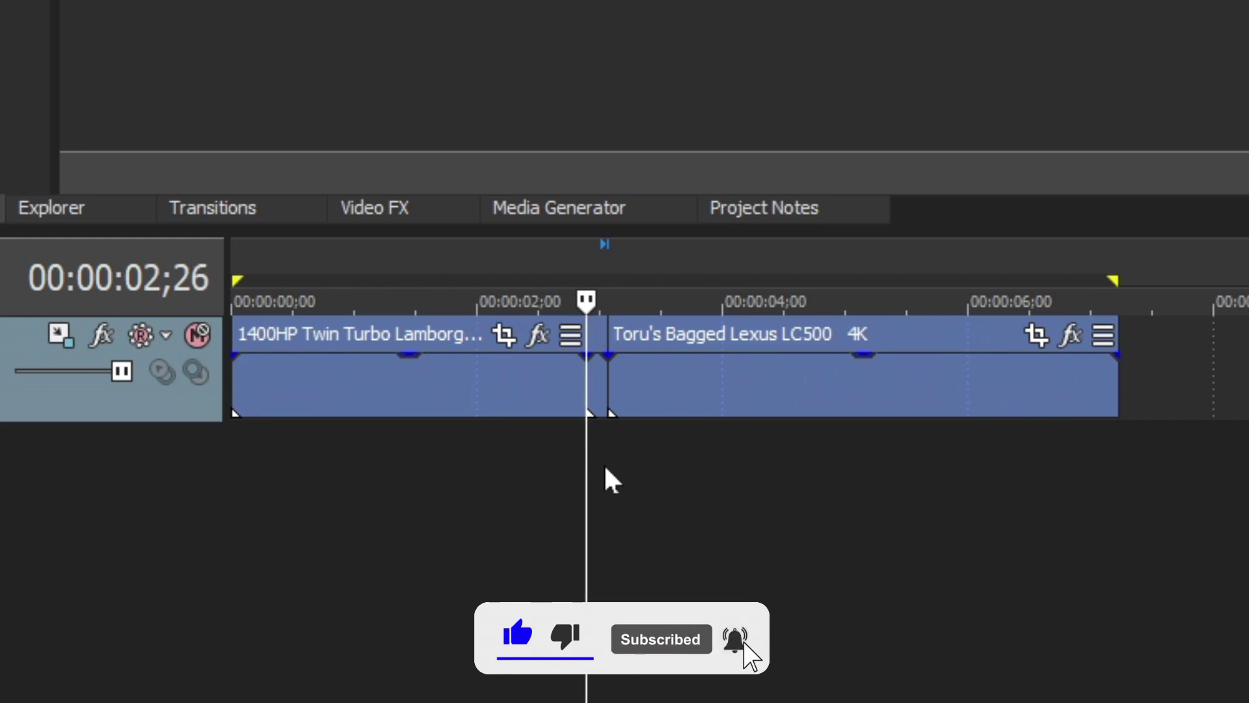
Split the Lexus clip at 00:00:03;21
{"action": "left_click", "coordinate": [605, 467]}
{"action": "key", "text": "alt+Right"}
{"action": "key", "text": "alt+Right"}
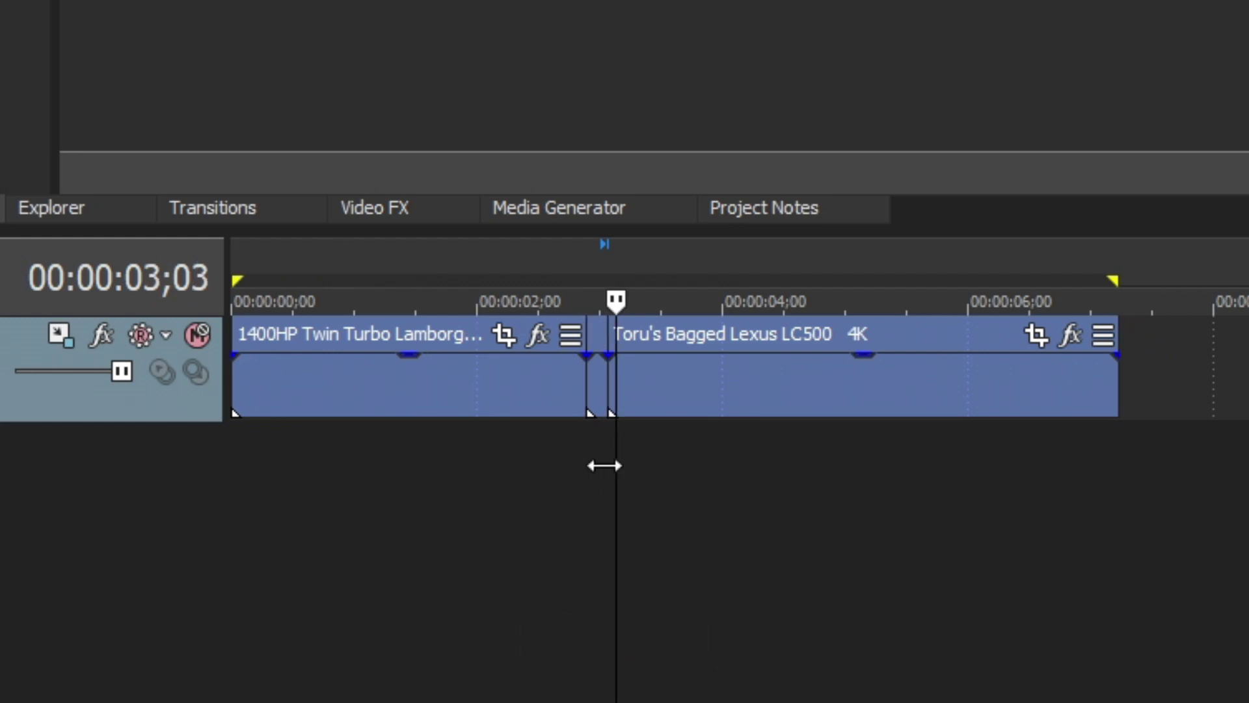
{"action": "key", "text": "alt+Right"}
{"action": "key", "text": "alt+Right"}
{"action": "key", "text": "alt+Right"}
{"action": "key", "text": "alt+Right"}
{"action": "key", "text": "alt+Right"}
{"action": "key", "text": "alt+Right"}
{"action": "key", "text": "alt+Right"}
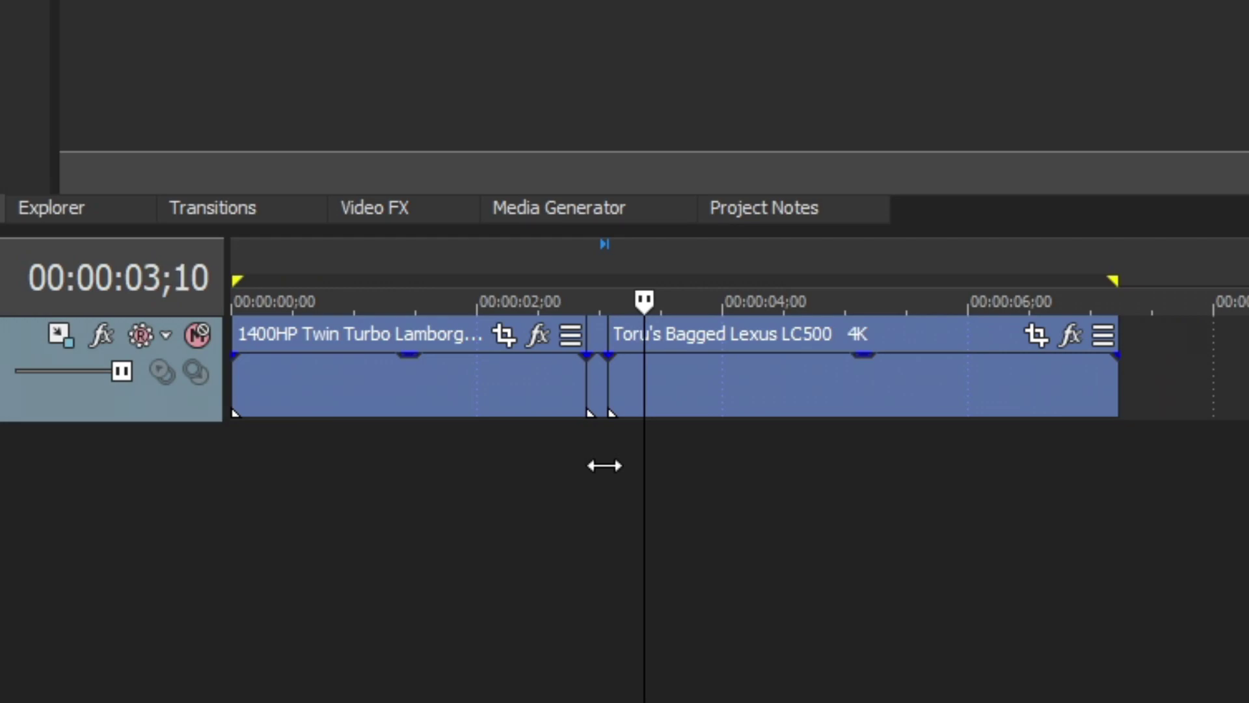
{"action": "key", "text": "alt+Right"}
{"action": "key", "text": "alt+Right"}
{"action": "key", "text": "alt+Right"}
{"action": "key", "text": "alt+Right"}
{"action": "key", "text": "alt+Right"}
{"action": "key", "text": "alt+Right"}
{"action": "key", "text": "alt+Right"}
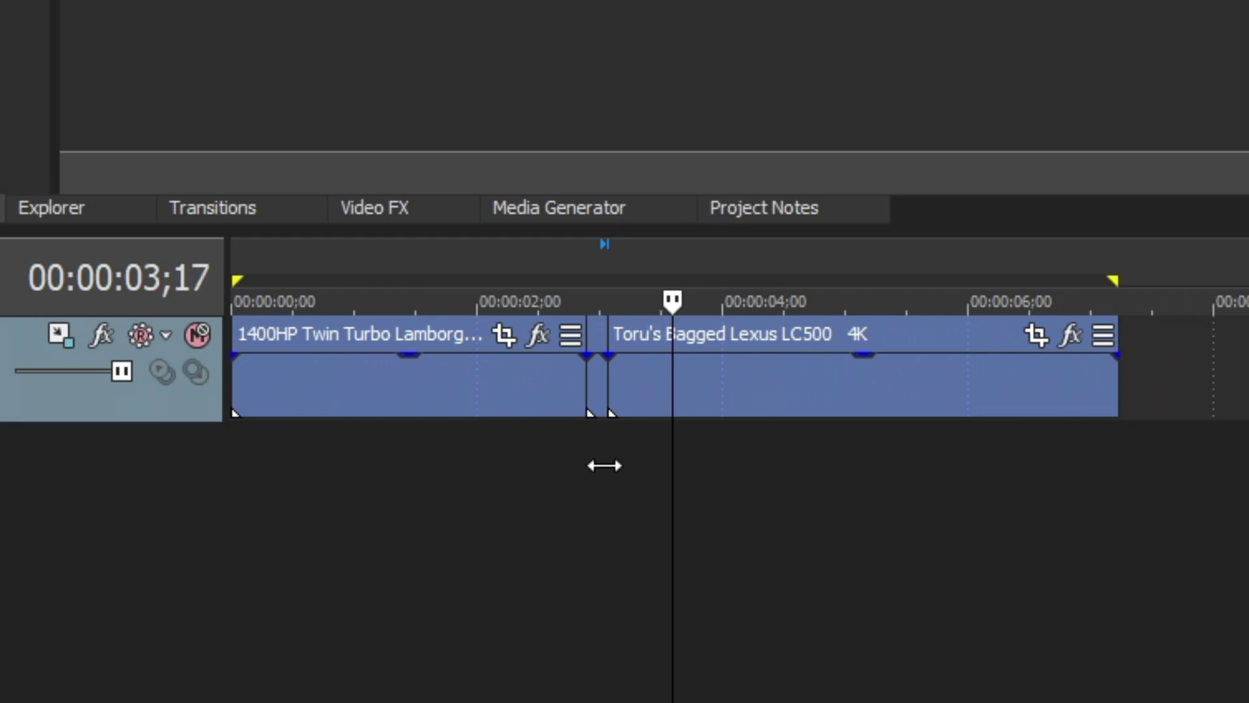
{"action": "key", "text": "alt+Right"}
{"action": "key", "text": "alt+Right"}
{"action": "key", "text": "alt+Right"}
{"action": "key", "text": "alt+Right"}
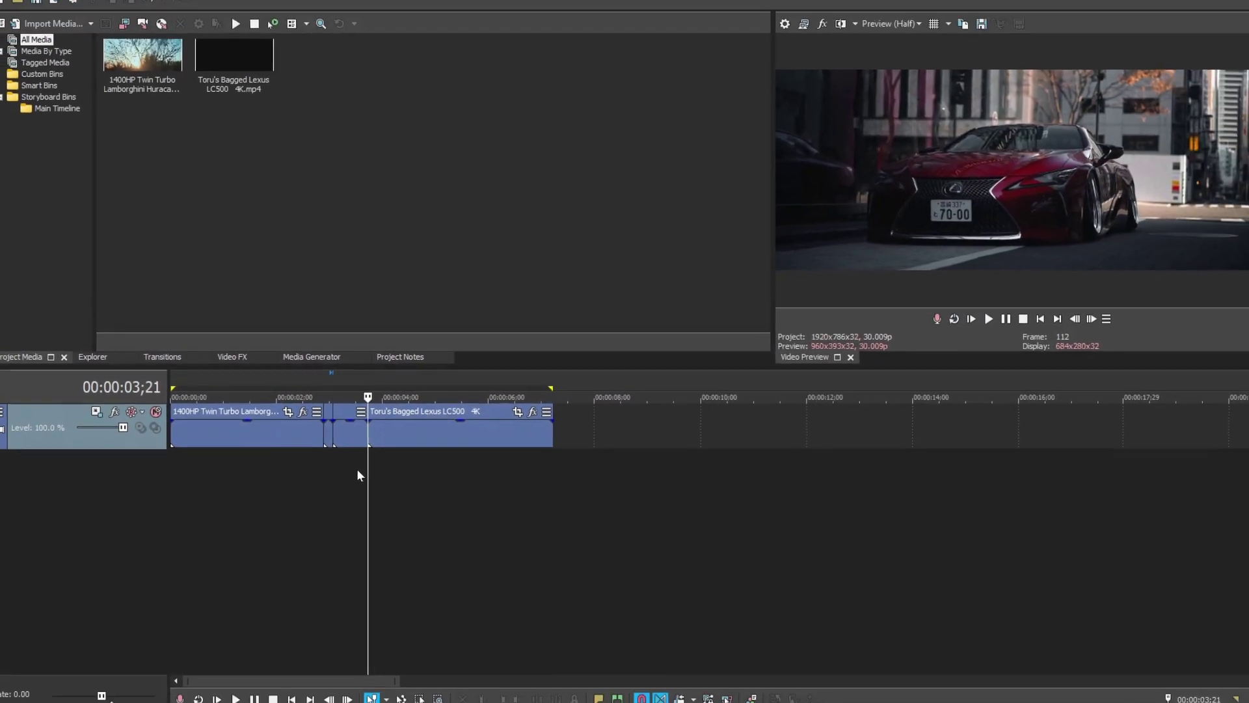
{"action": "key", "text": "s"}
{"action": "scroll", "coordinate": [335, 470], "scroll_direction": "up", "scroll_amount": 3}
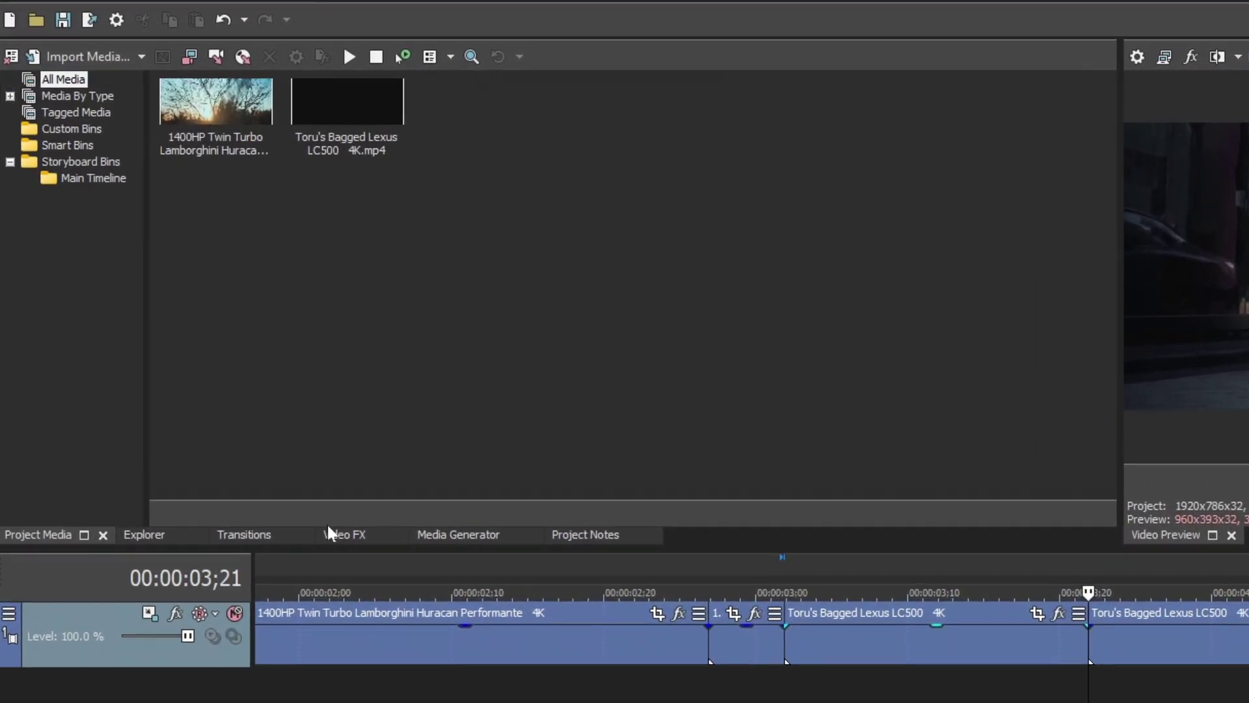
Apply the S_BlurMoCurves Default preset from Video FX to the Lamborghini event
{"action": "left_click", "coordinate": [222, 367]}
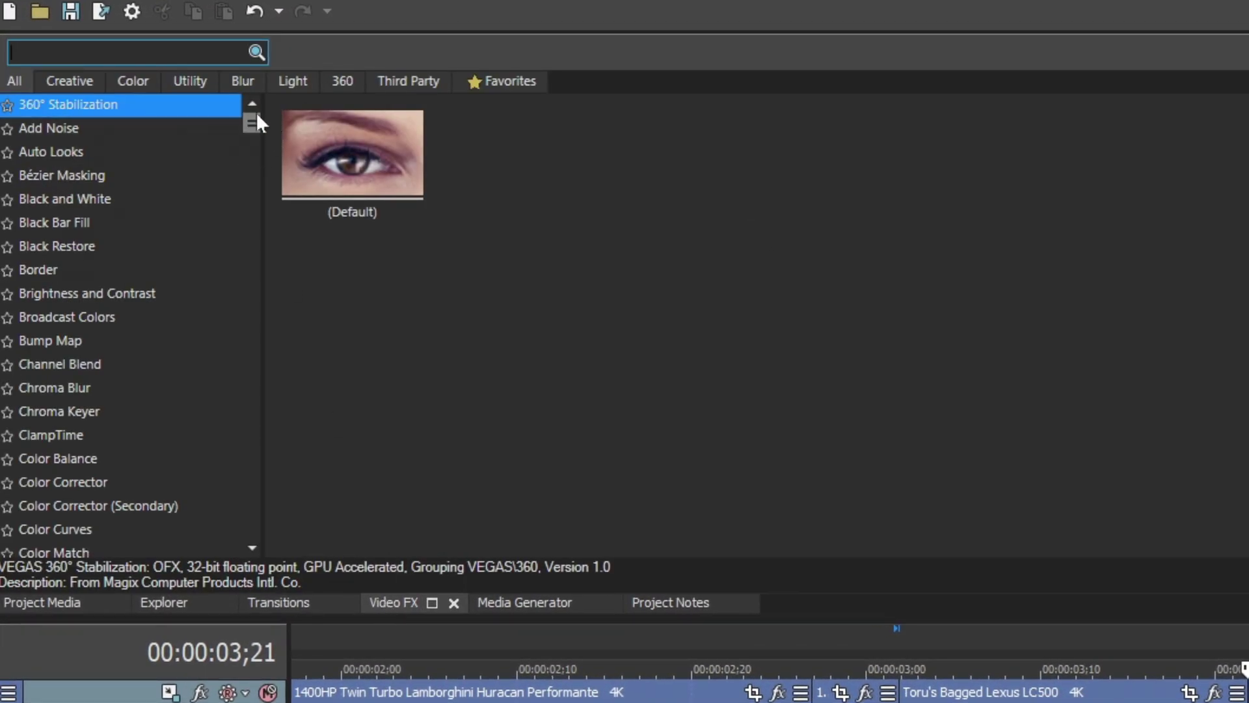
{"action": "left_click_drag", "start_coordinate": [252, 115], "coordinate": [268, 290]}
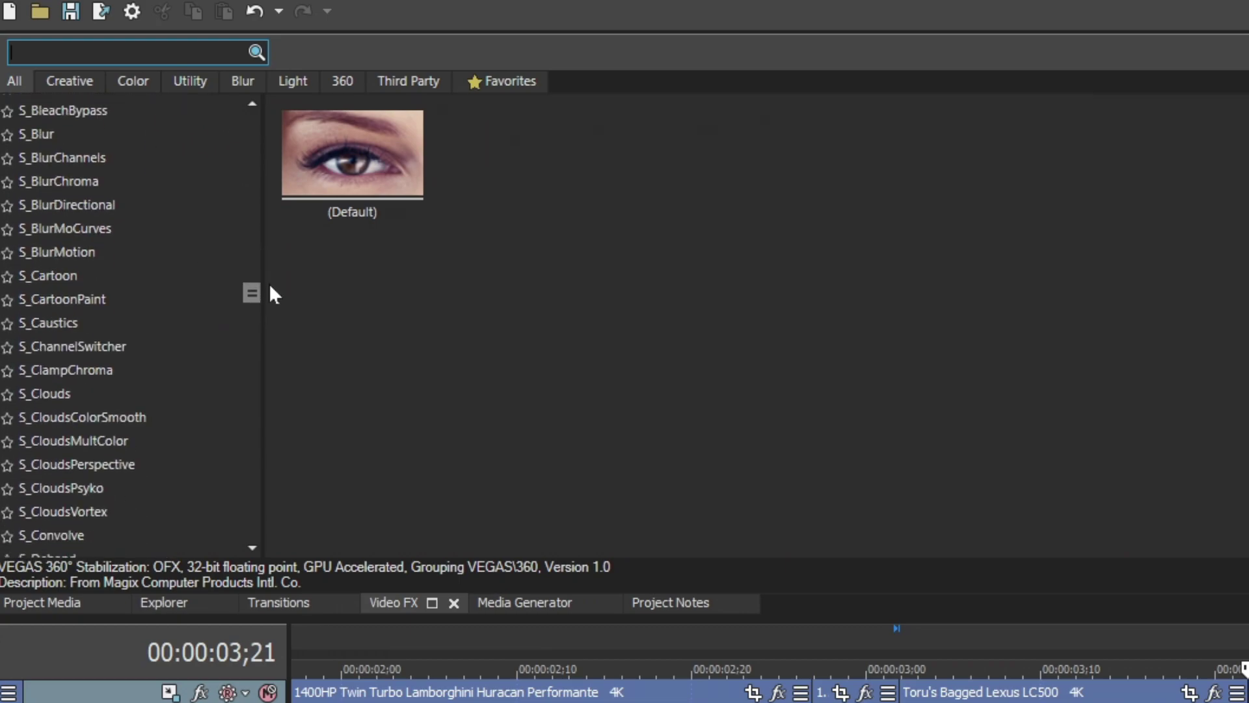
{"action": "left_click", "coordinate": [129, 235]}
{"action": "left_click_drag", "start_coordinate": [377, 169], "coordinate": [686, 549]}
{"action": "left_click", "coordinate": [784, 37]}
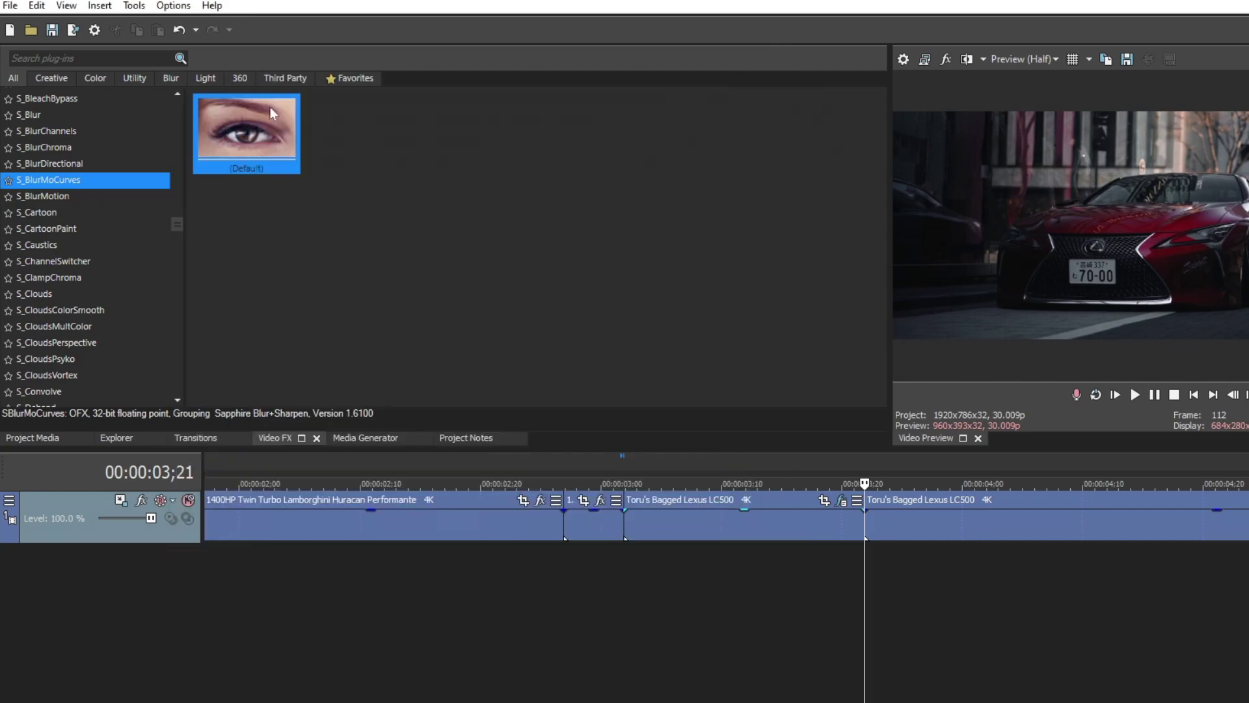
{"action": "left_click_drag", "start_coordinate": [609, 534], "coordinate": [609, 534]}
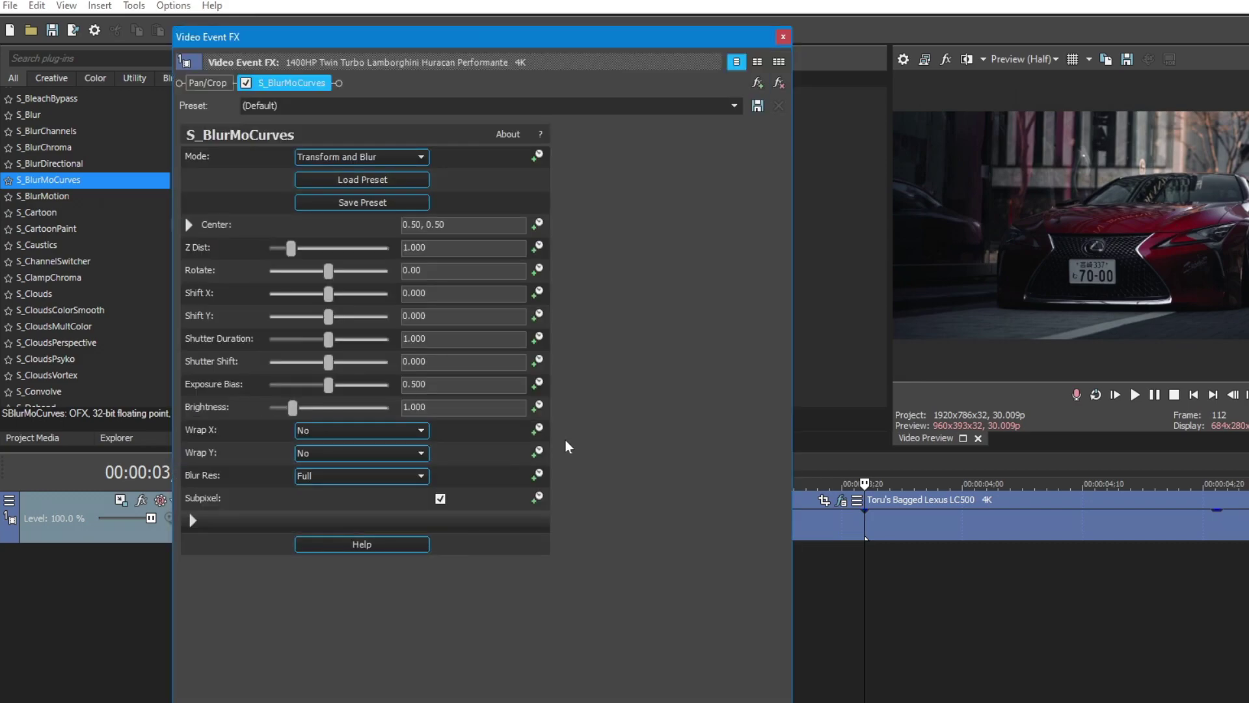
Animate Z Dist and Shift Y, and key Z Dist at 0.900 one frame in
{"action": "left_click", "coordinate": [536, 248]}
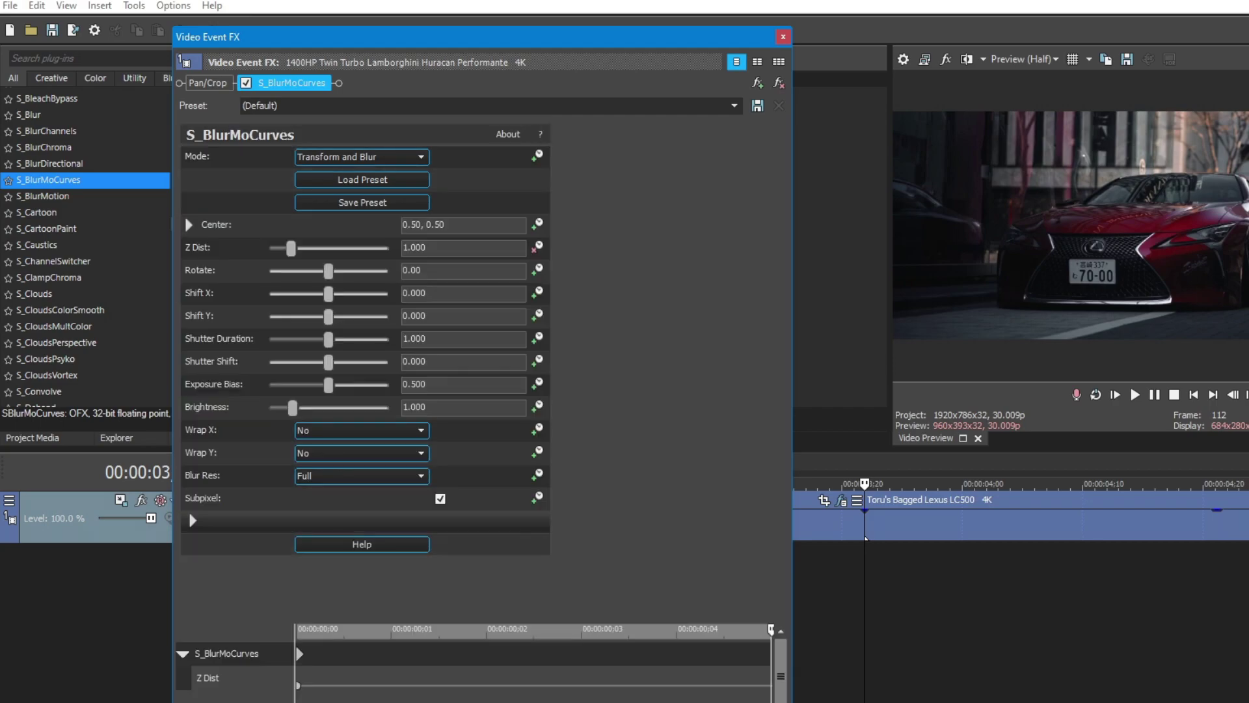
{"action": "left_click", "coordinate": [536, 317]}
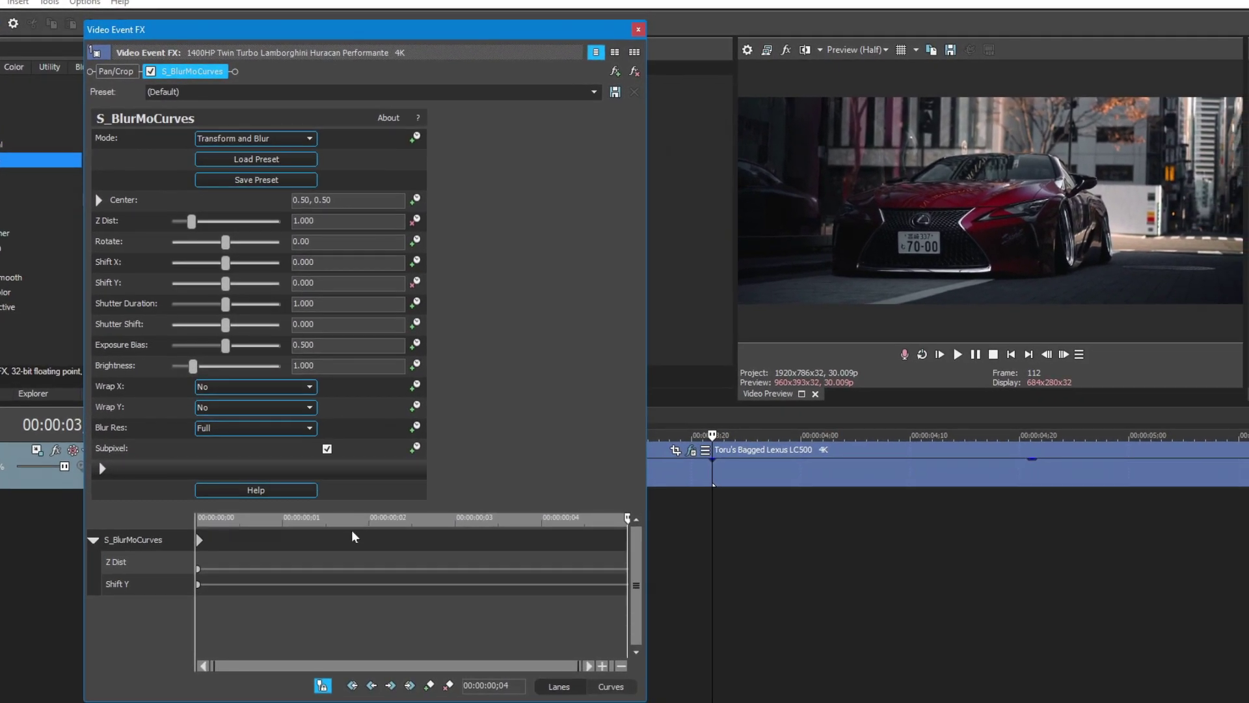
{"action": "left_click", "coordinate": [337, 537]}
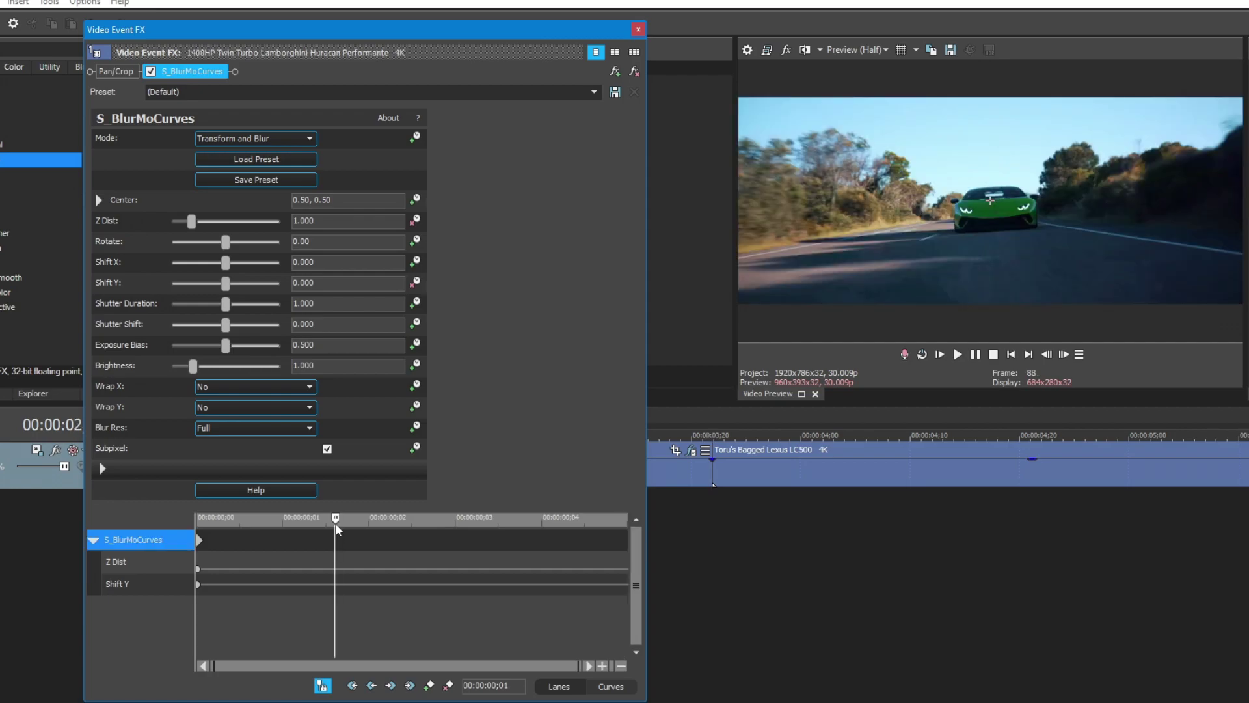
{"action": "left_click_drag", "start_coordinate": [335, 524], "coordinate": [131, 528]}
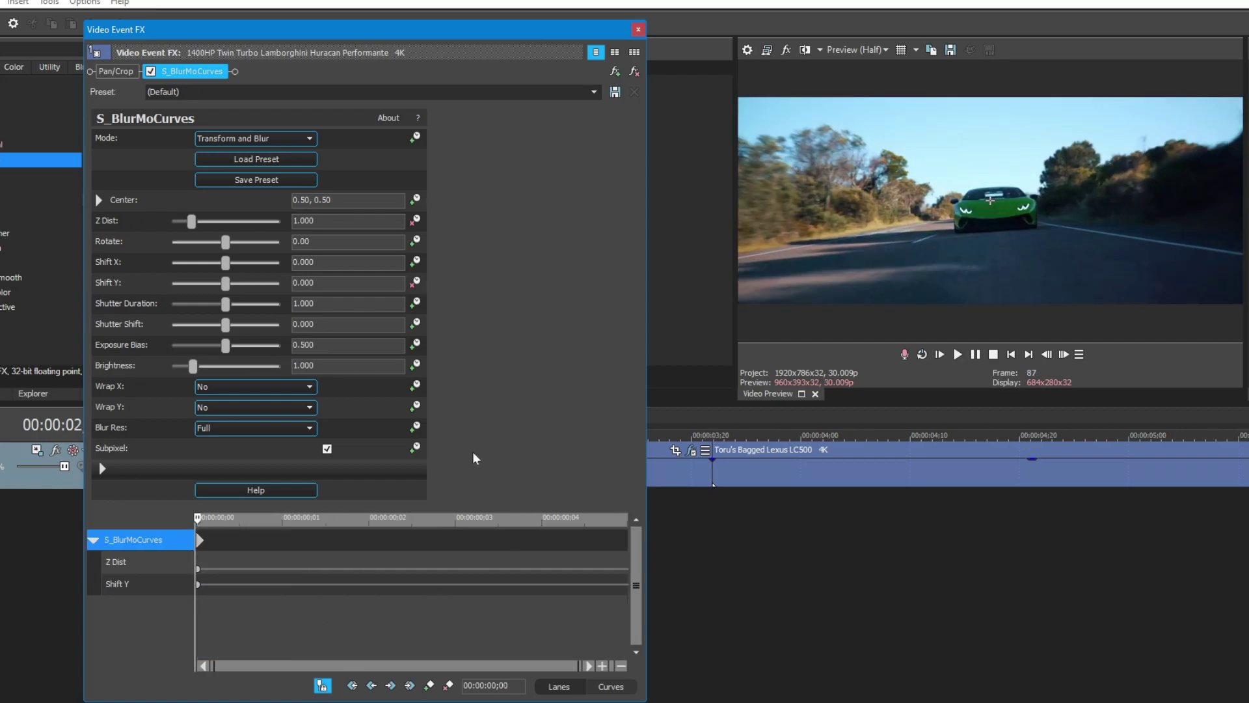
{"action": "key", "text": "Right"}
{"action": "key", "text": "Right"}
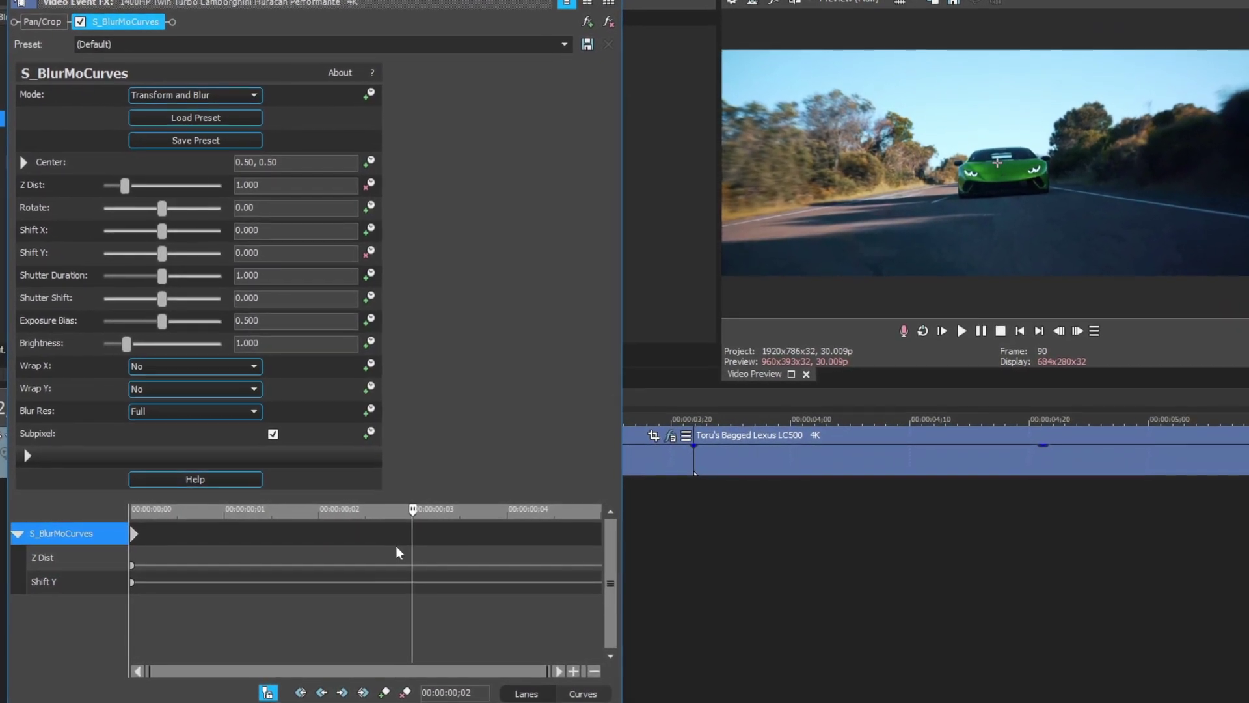
{"action": "key", "text": "Left"}
{"action": "key", "text": "Right"}
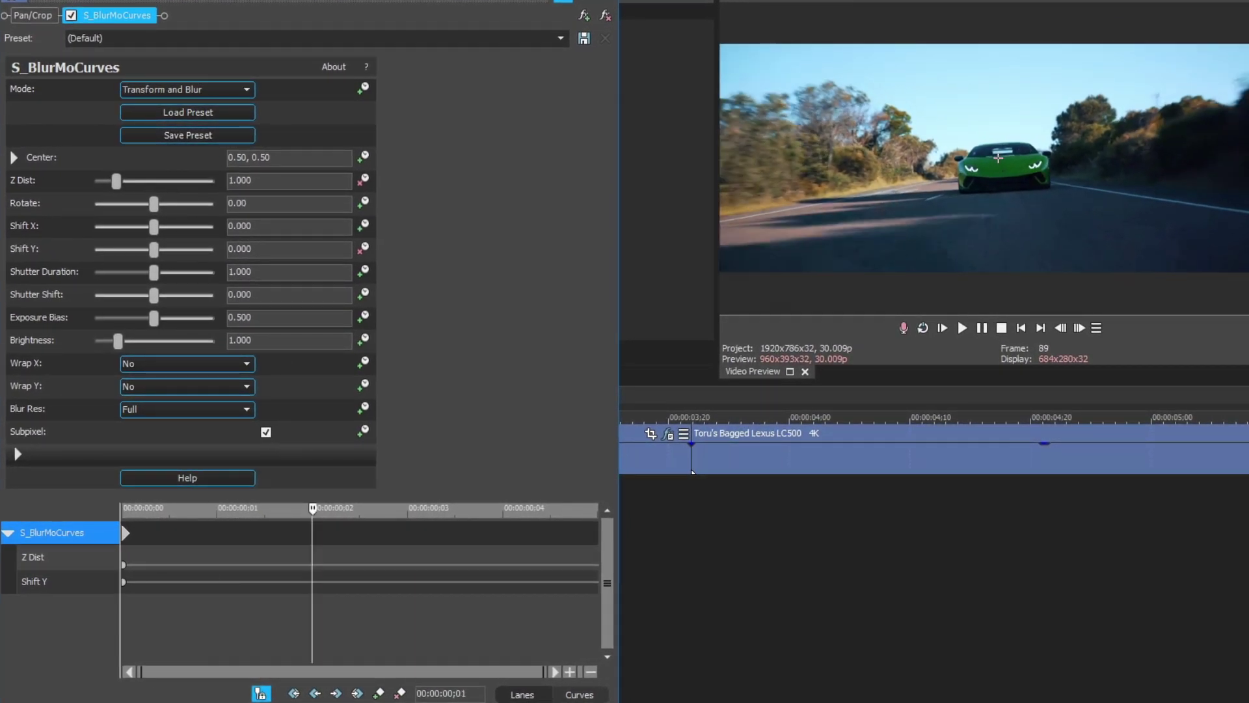
{"action": "key", "text": "Down"}
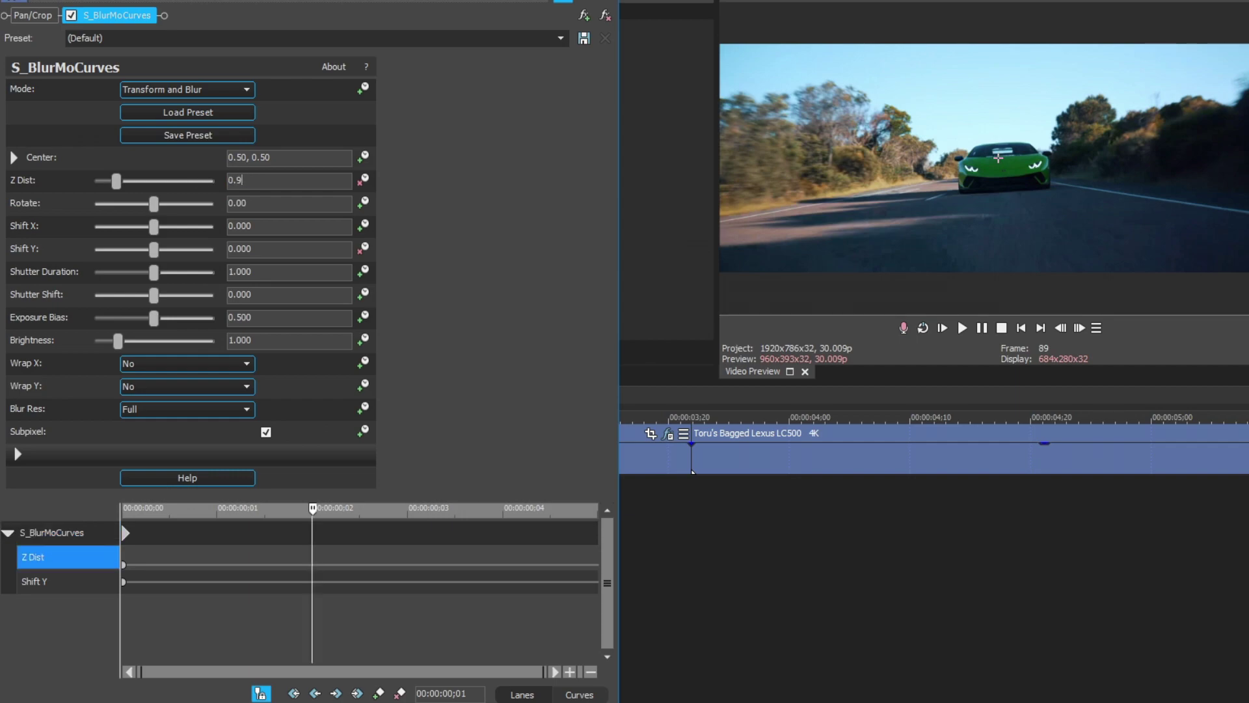
{"action": "key", "text": "Return"}
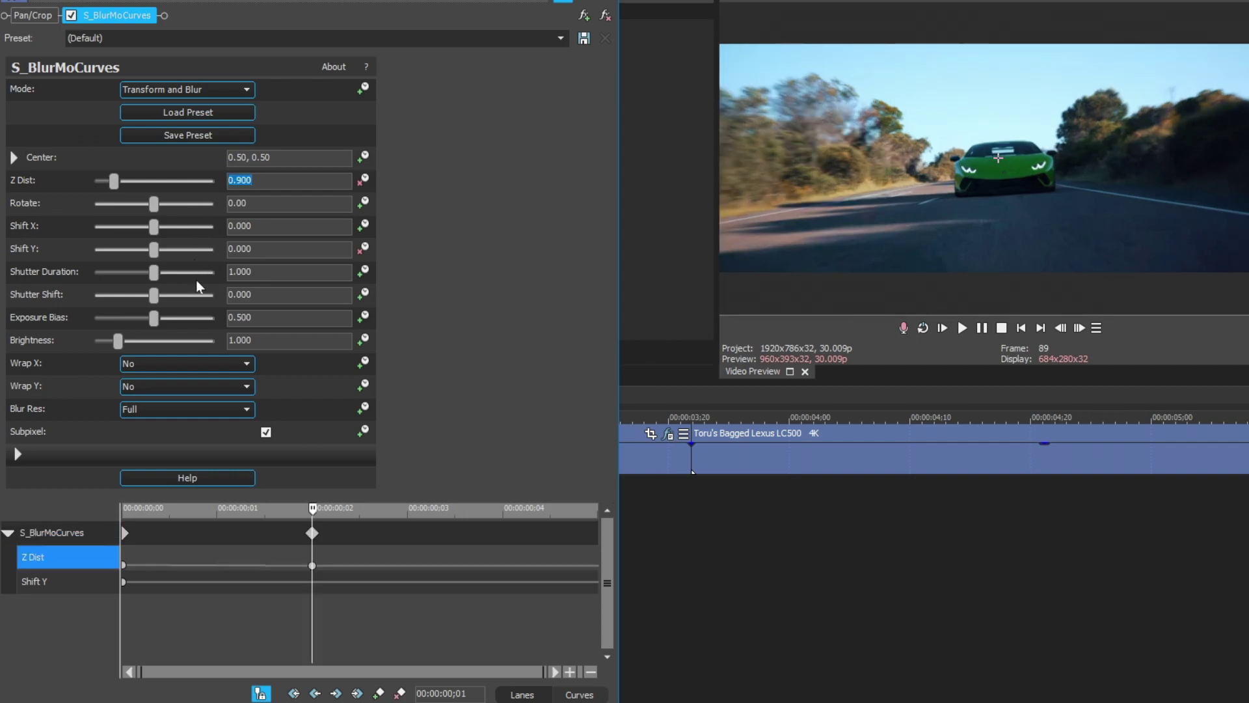
At the clip's end, key Z Dist at 0.600 and Shift Y at -0.300
{"action": "left_click", "coordinate": [80, 583]}
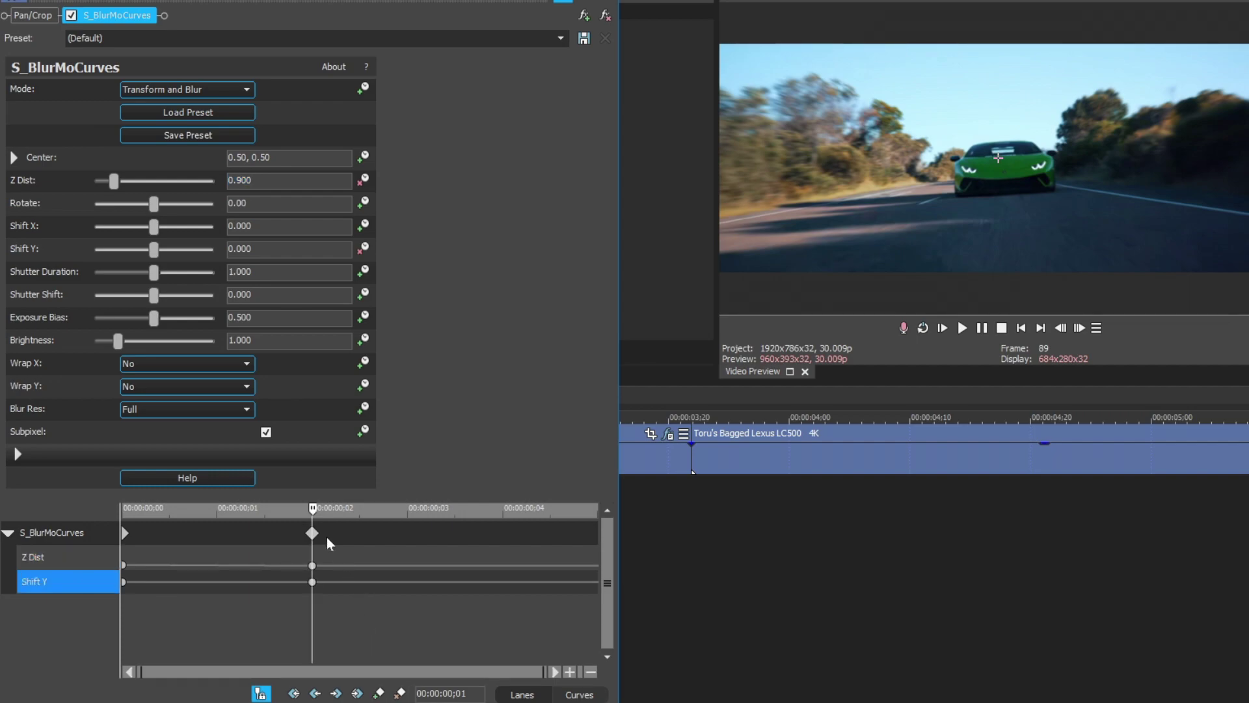
{"action": "left_click_drag", "start_coordinate": [316, 518], "coordinate": [598, 518]}
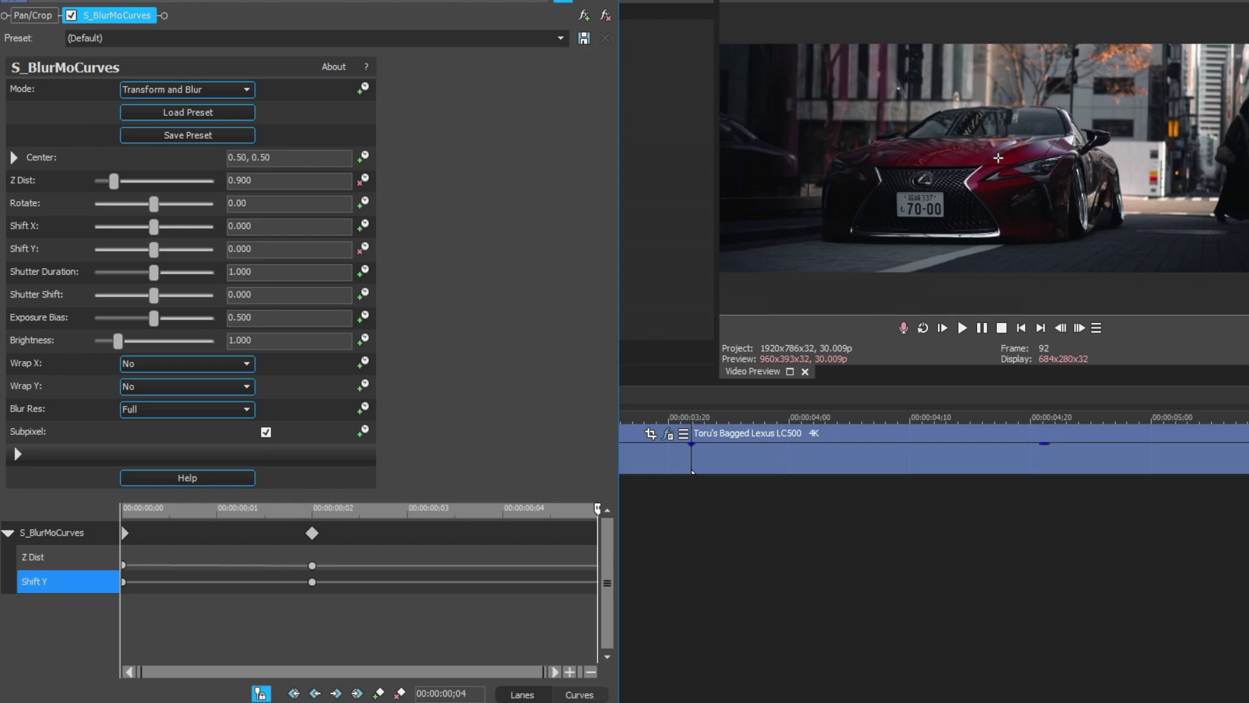
{"action": "left_click", "coordinate": [237, 180]}
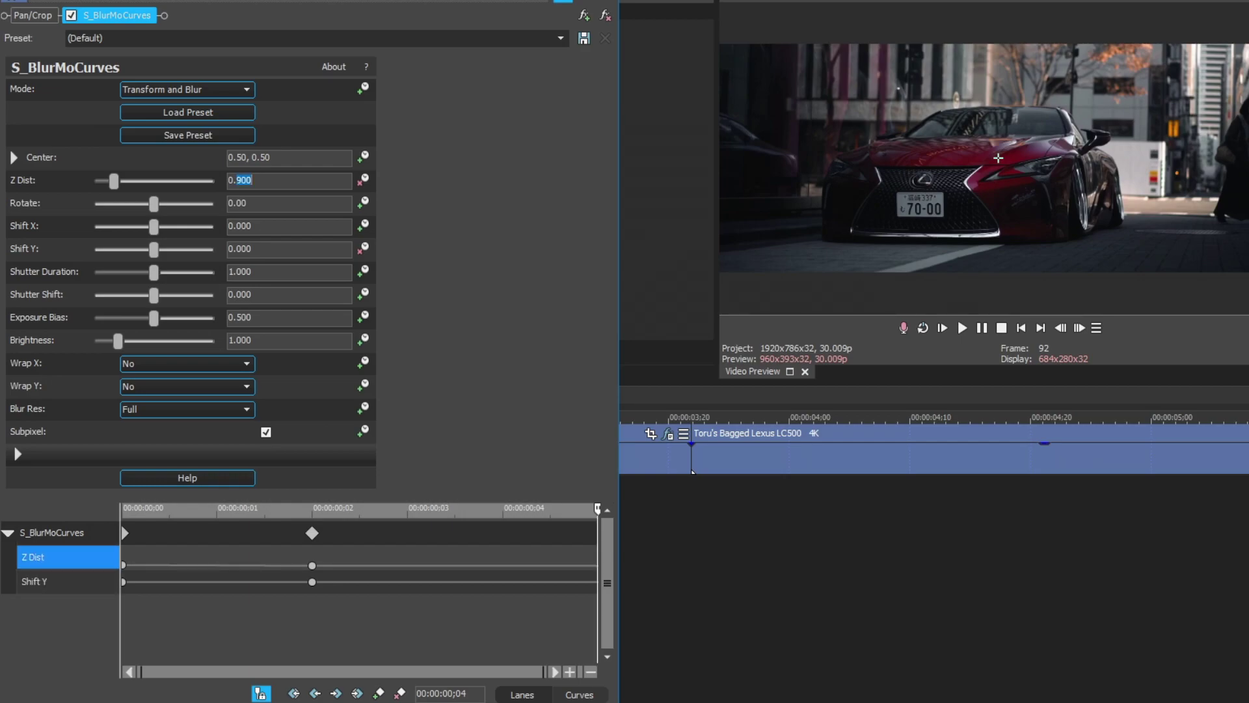
{"action": "type", "text": "0.6"}
{"action": "type", "text": "0"}
{"action": "key", "text": "Return"}
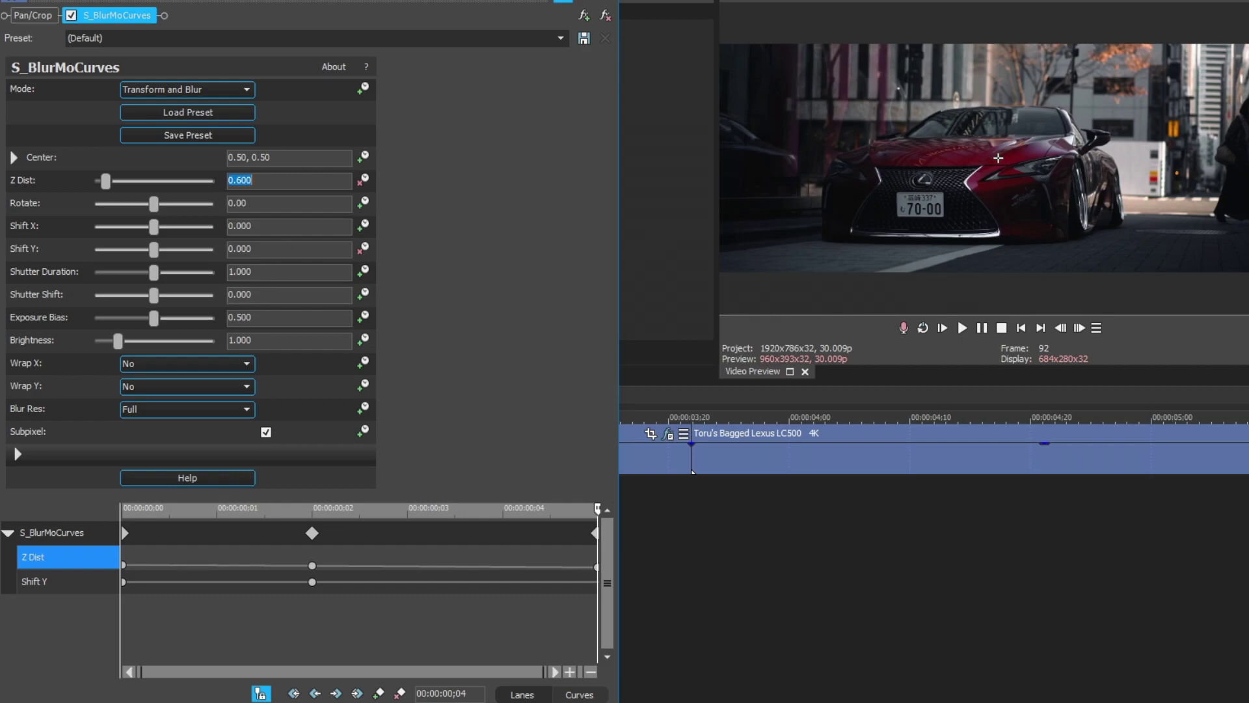
{"action": "left_click", "coordinate": [252, 248]}
{"action": "type", "text": "-0.3"}
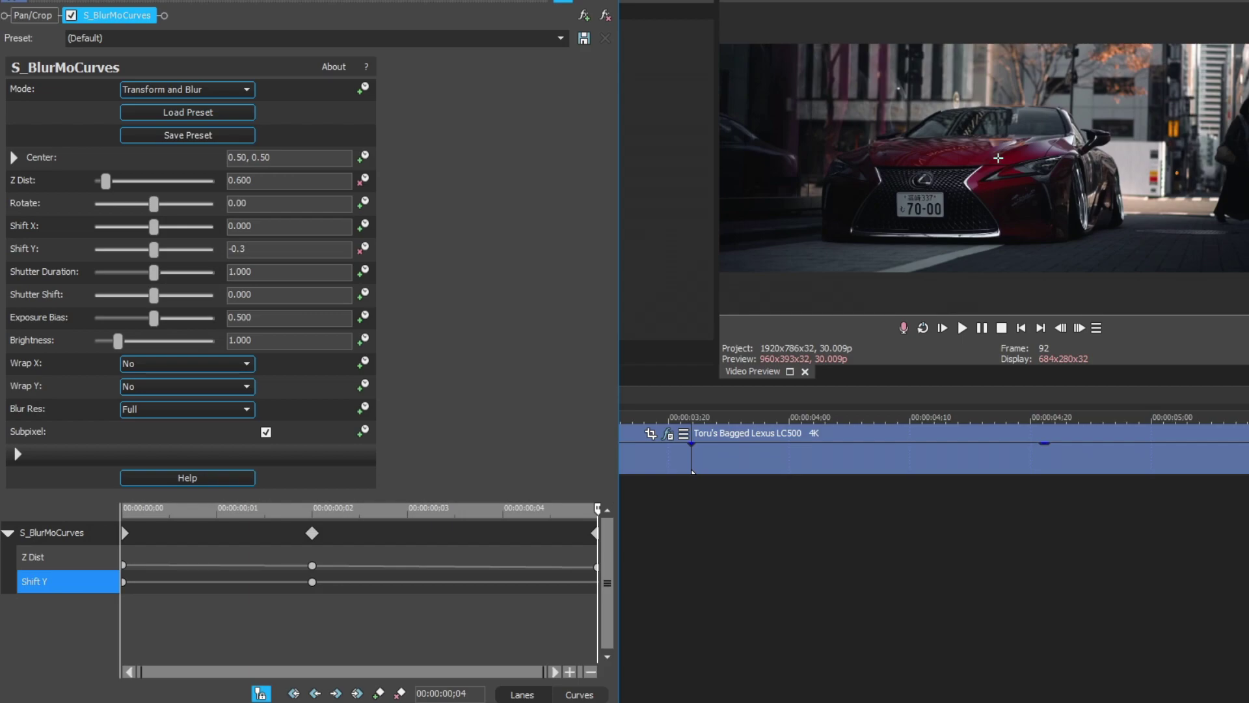
{"action": "key", "text": "Return"}
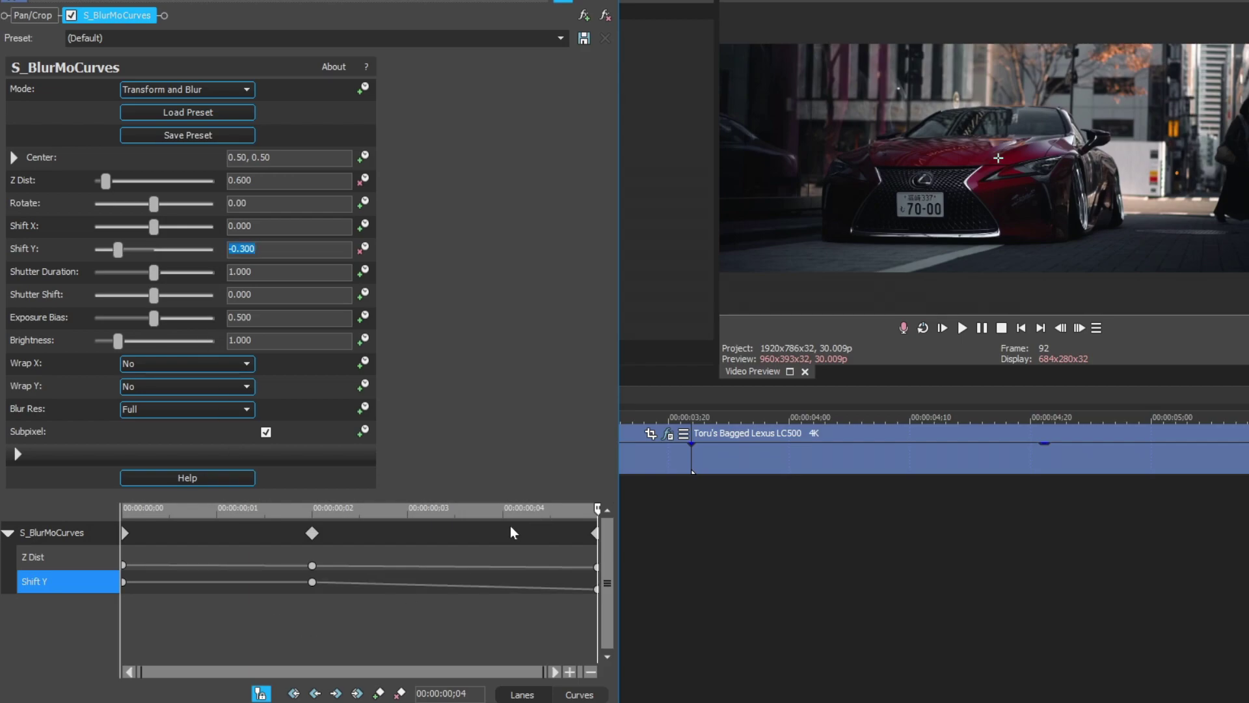
{"action": "left_click", "coordinate": [511, 532]}
Set S_BlurMoCurves Wrap X and Wrap Y to Reflect, then close the Event FX window
{"action": "left_click_drag", "start_coordinate": [508, 512], "coordinate": [312, 513]}
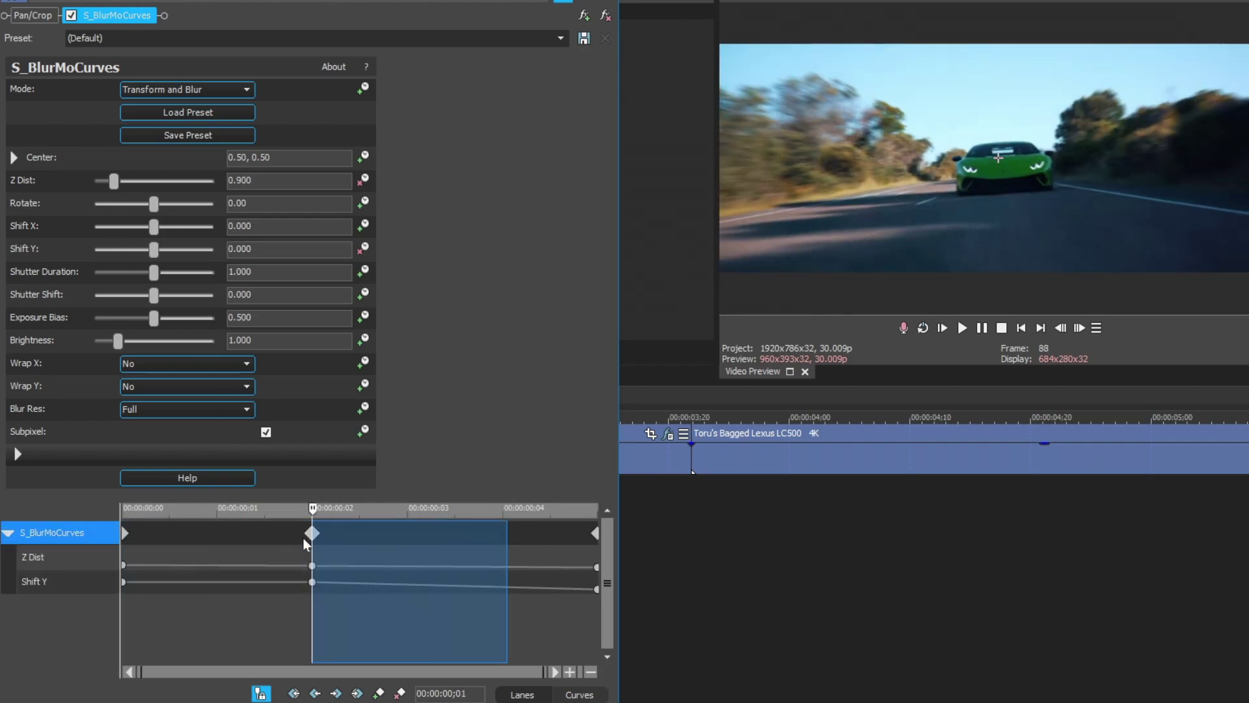
{"action": "left_click", "coordinate": [269, 527]}
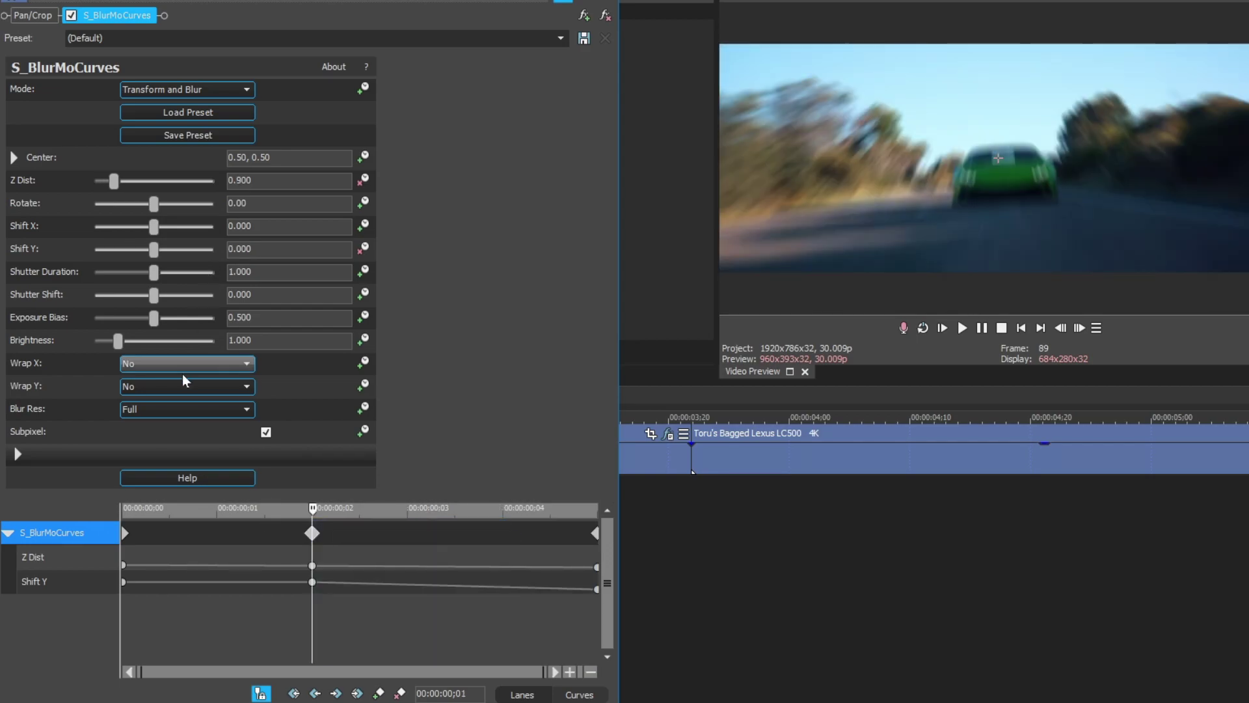
{"action": "left_click_drag", "start_coordinate": [324, 542], "coordinate": [501, 550]}
{"action": "left_click", "coordinate": [507, 551]}
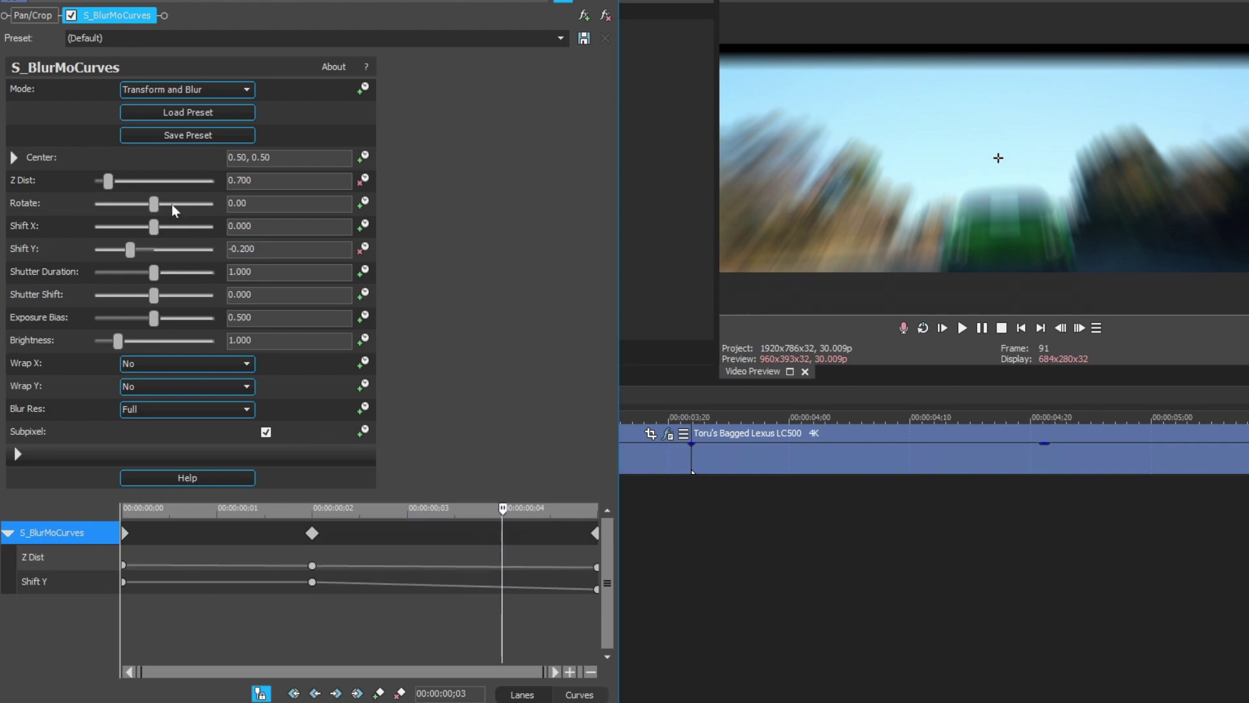
{"action": "left_click", "coordinate": [146, 363]}
{"action": "left_click", "coordinate": [166, 401]}
{"action": "left_click", "coordinate": [186, 385]}
{"action": "left_click", "coordinate": [182, 425]}
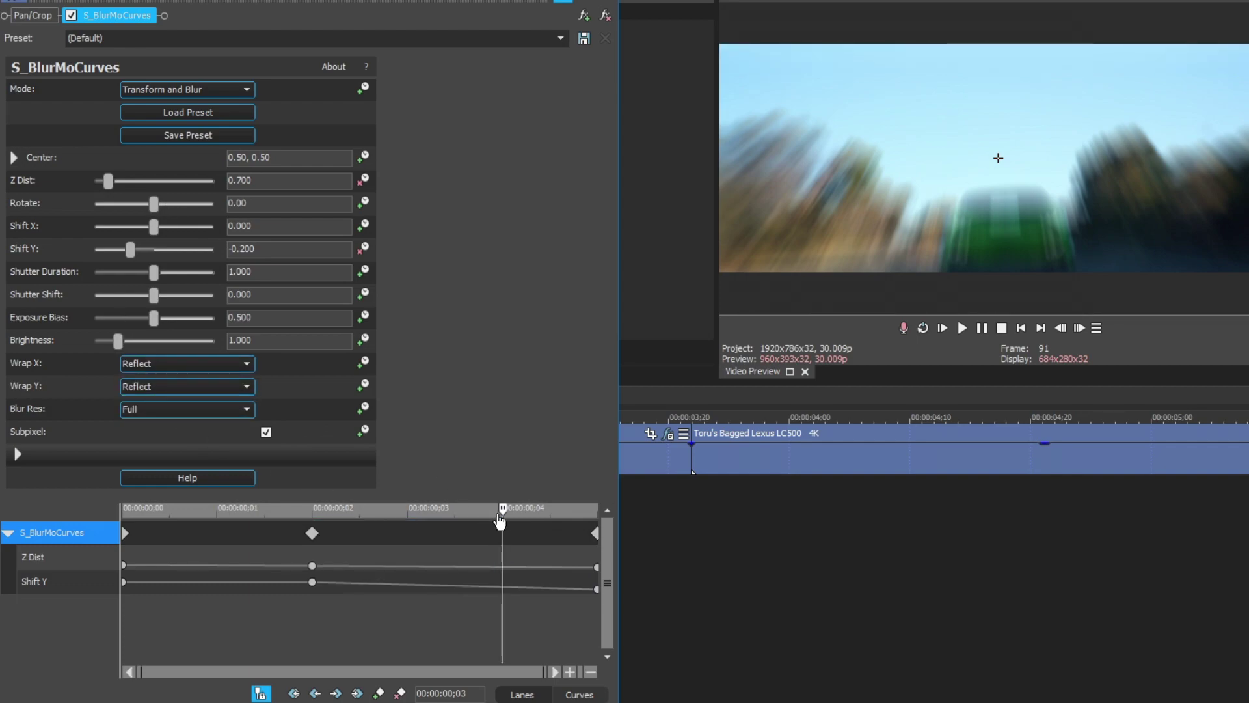
{"action": "mouse_move", "coordinate": [506, 516]}
{"action": "left_mouse_down"}
{"action": "mouse_move", "coordinate": [128, 530]}
{"action": "mouse_move", "coordinate": [497, 431]}
{"action": "left_mouse_up"}
{"action": "key", "text": "alt+F4"}
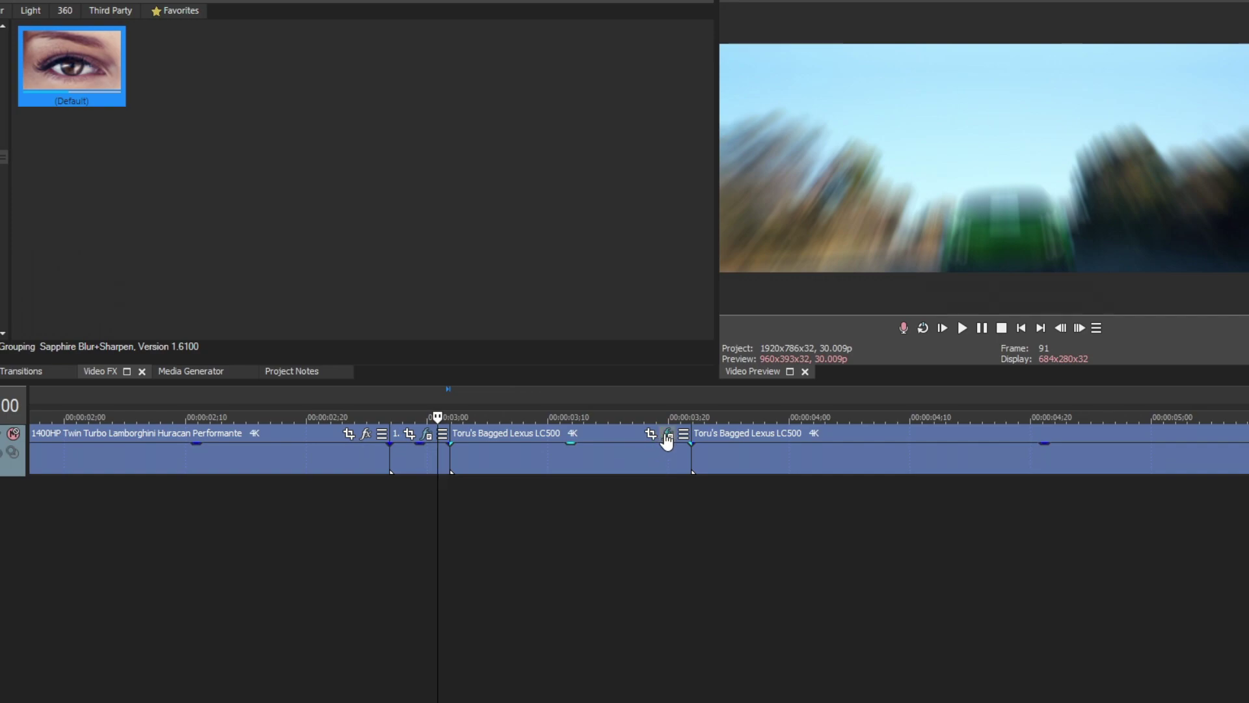
On the last Lexus clip's blur, key Z Dist 1.600 and Shift Y 0.300 at frame 0
{"action": "left_click", "coordinate": [666, 437]}
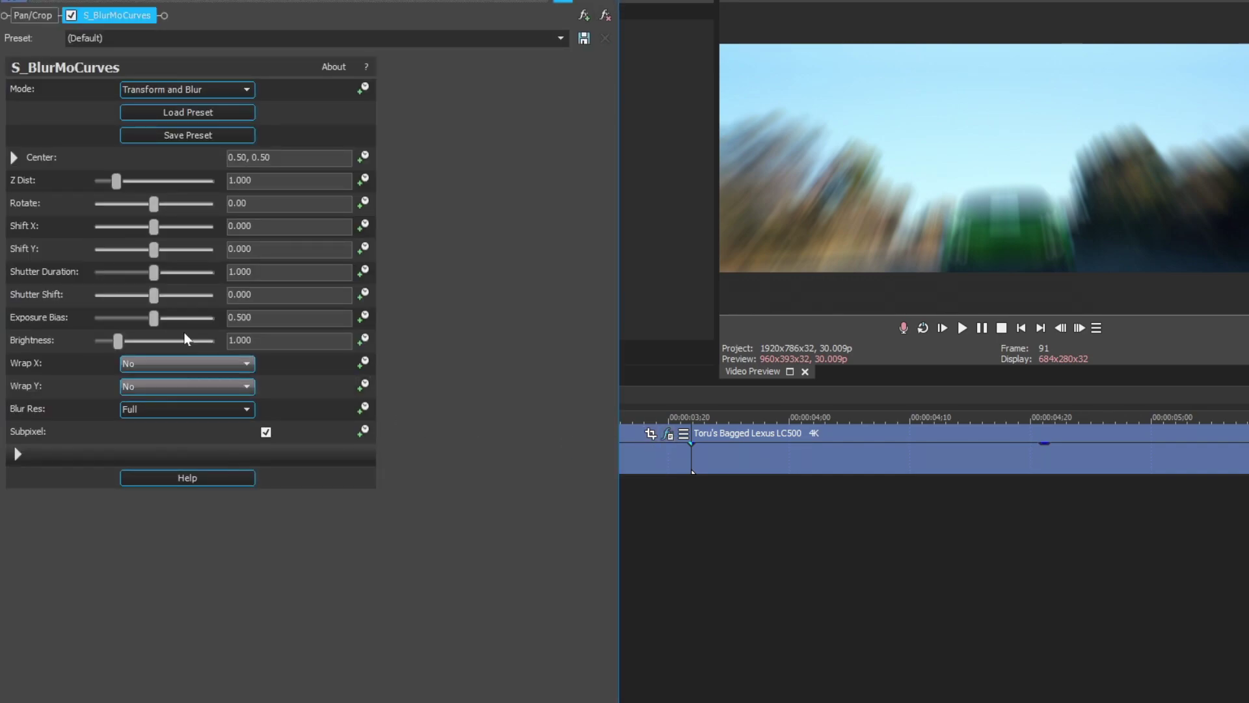
{"action": "left_click", "coordinate": [363, 181]}
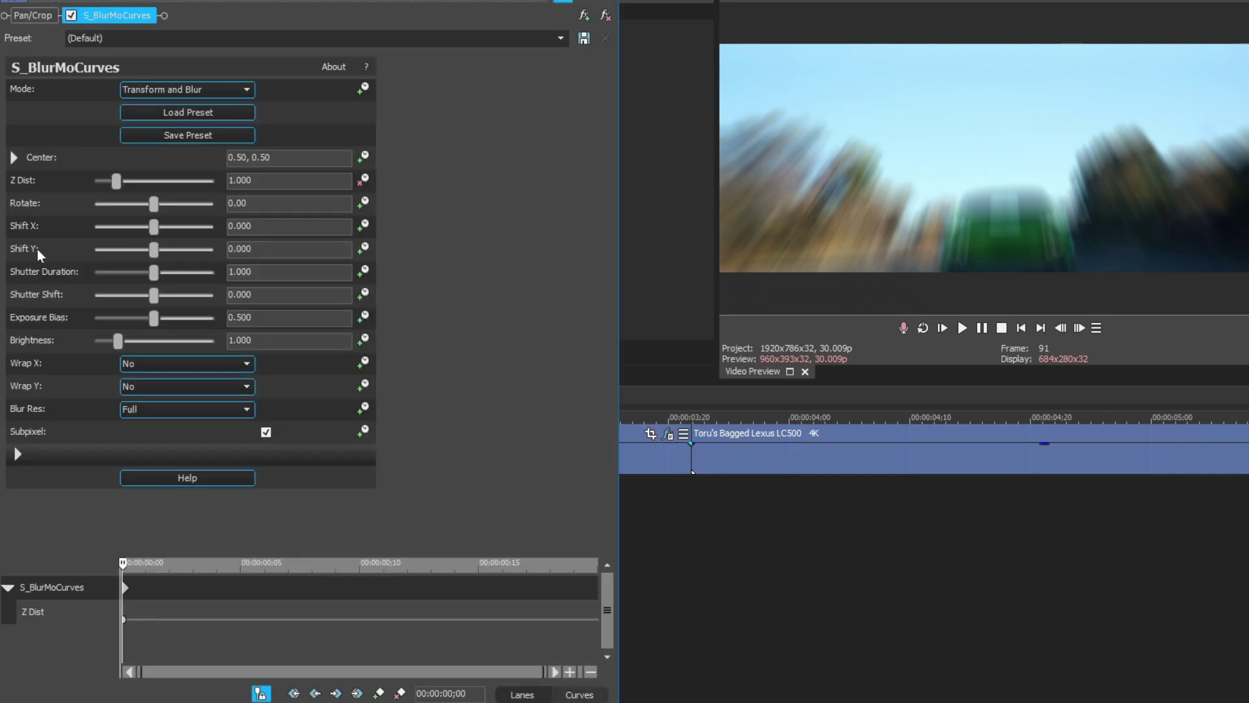
{"action": "left_click", "coordinate": [364, 249]}
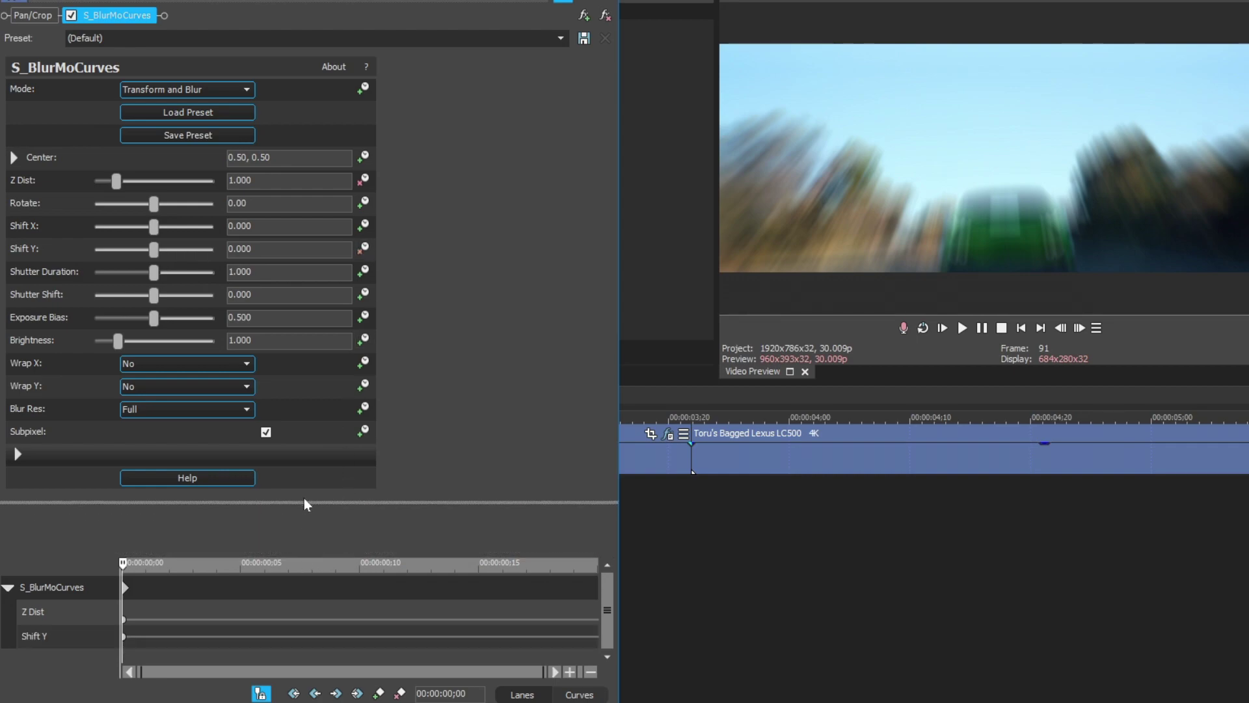
{"action": "left_click_drag", "start_coordinate": [307, 555], "coordinate": [303, 498]}
{"action": "left_click", "coordinate": [168, 504]}
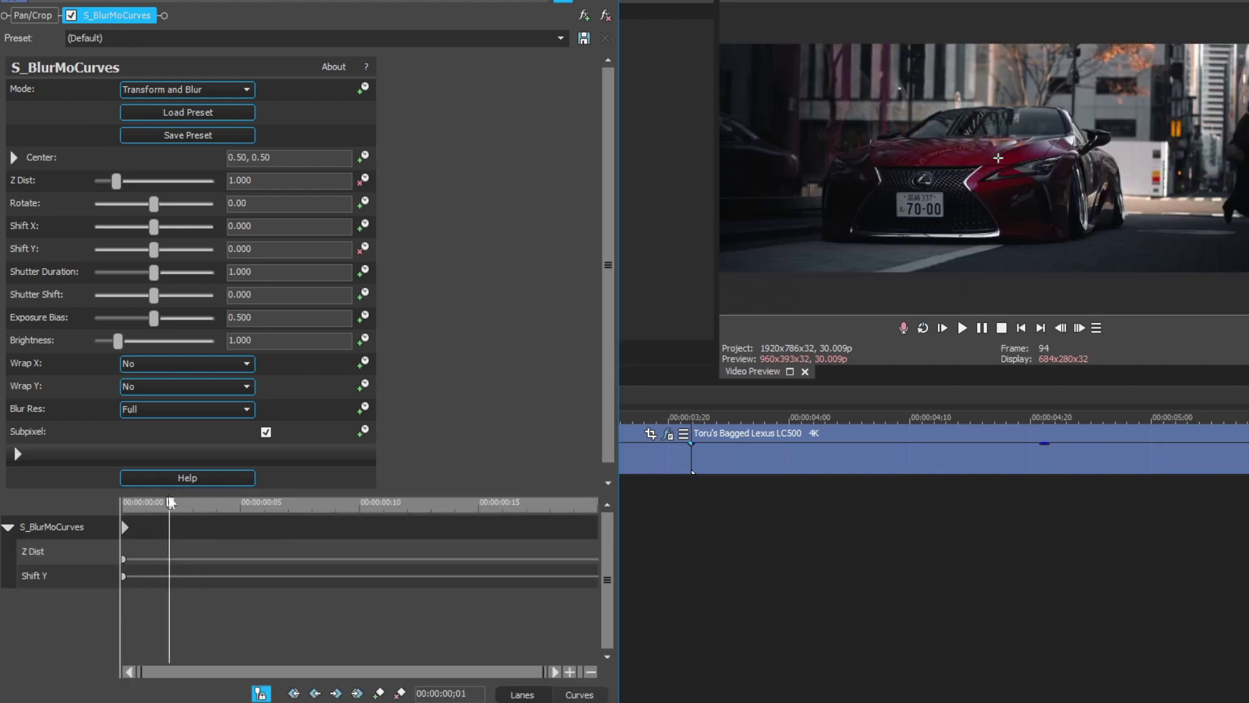
{"action": "left_click_drag", "start_coordinate": [170, 502], "coordinate": [99, 514]}
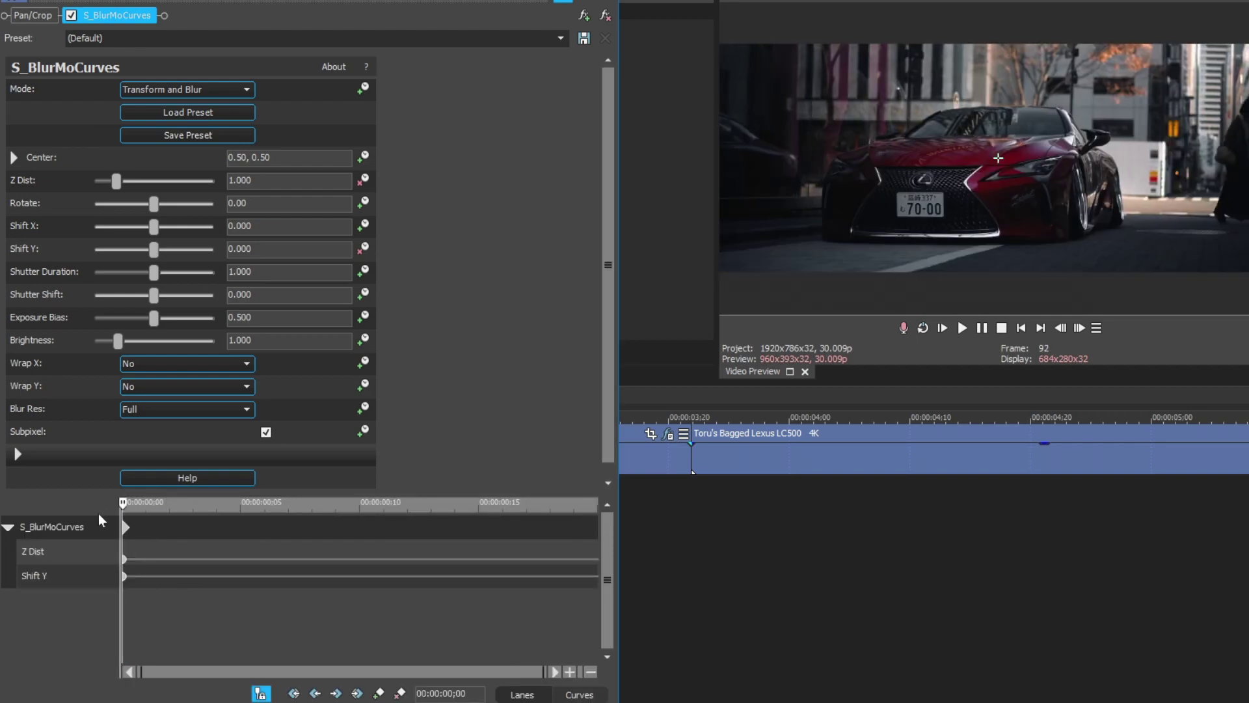
{"action": "left_click", "coordinate": [39, 551]}
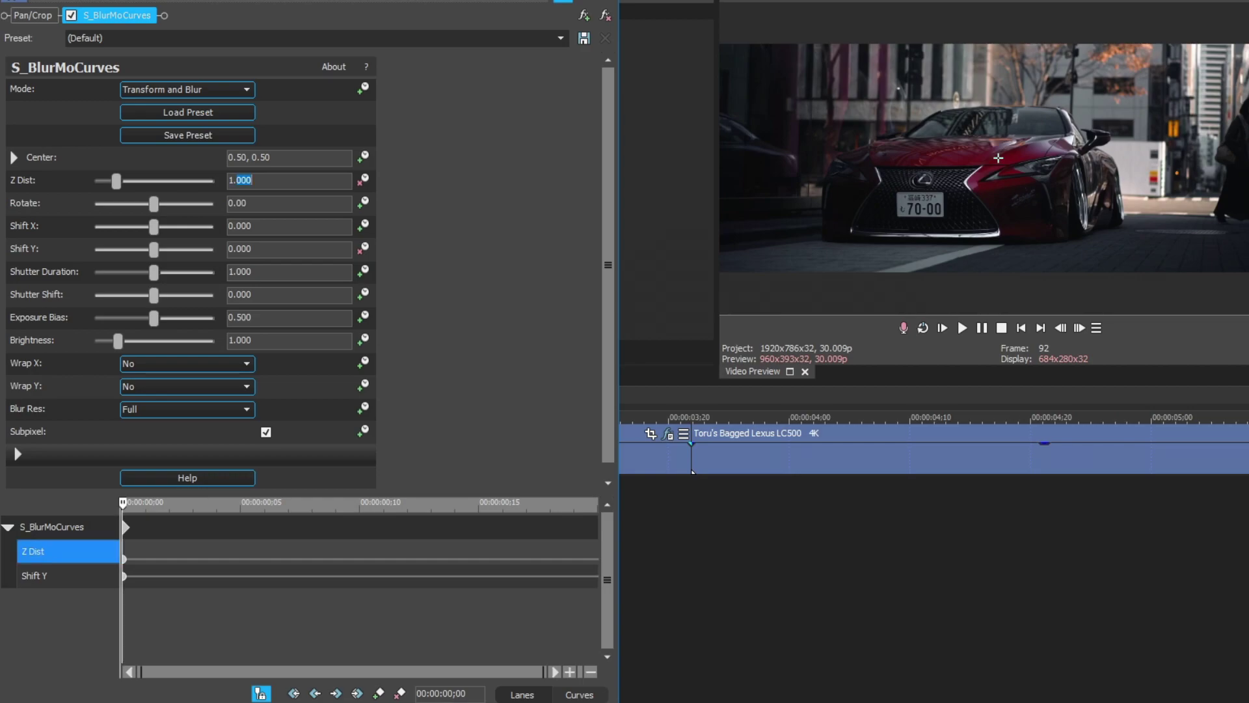
{"action": "type", "text": "1.6"}
{"action": "type", "text": "00"}
{"action": "key", "text": "Return"}
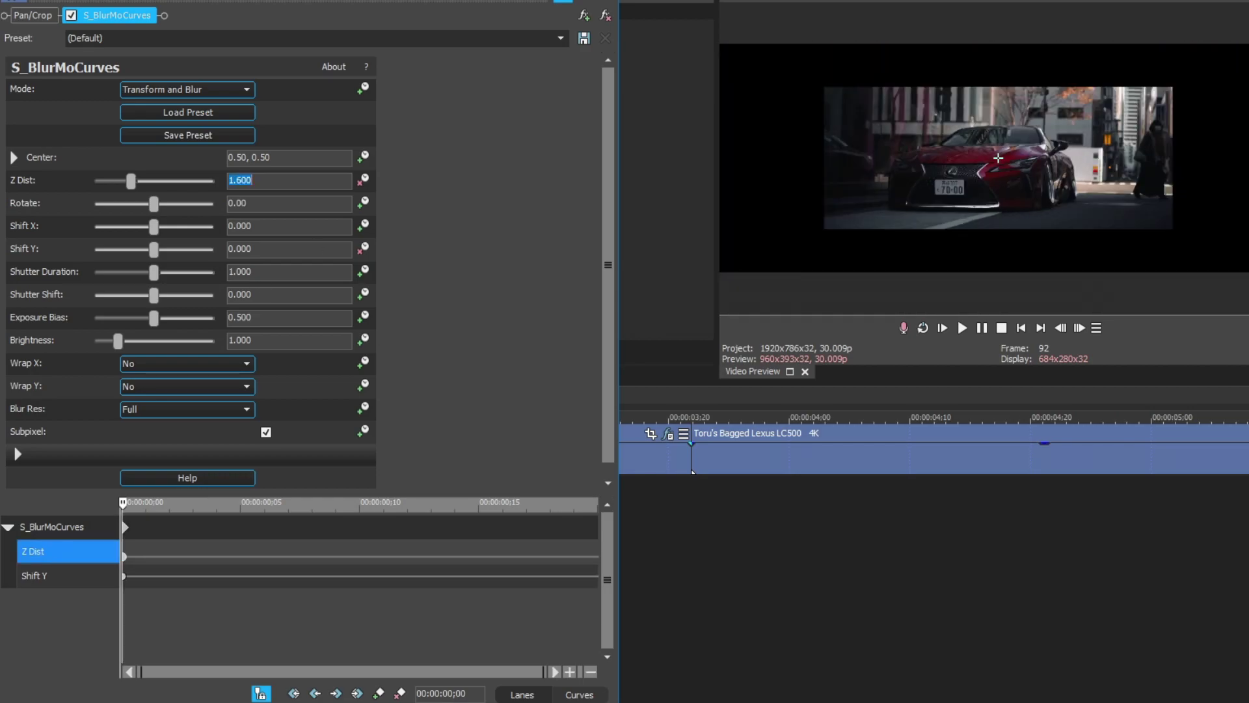
{"action": "left_click", "coordinate": [34, 575]}
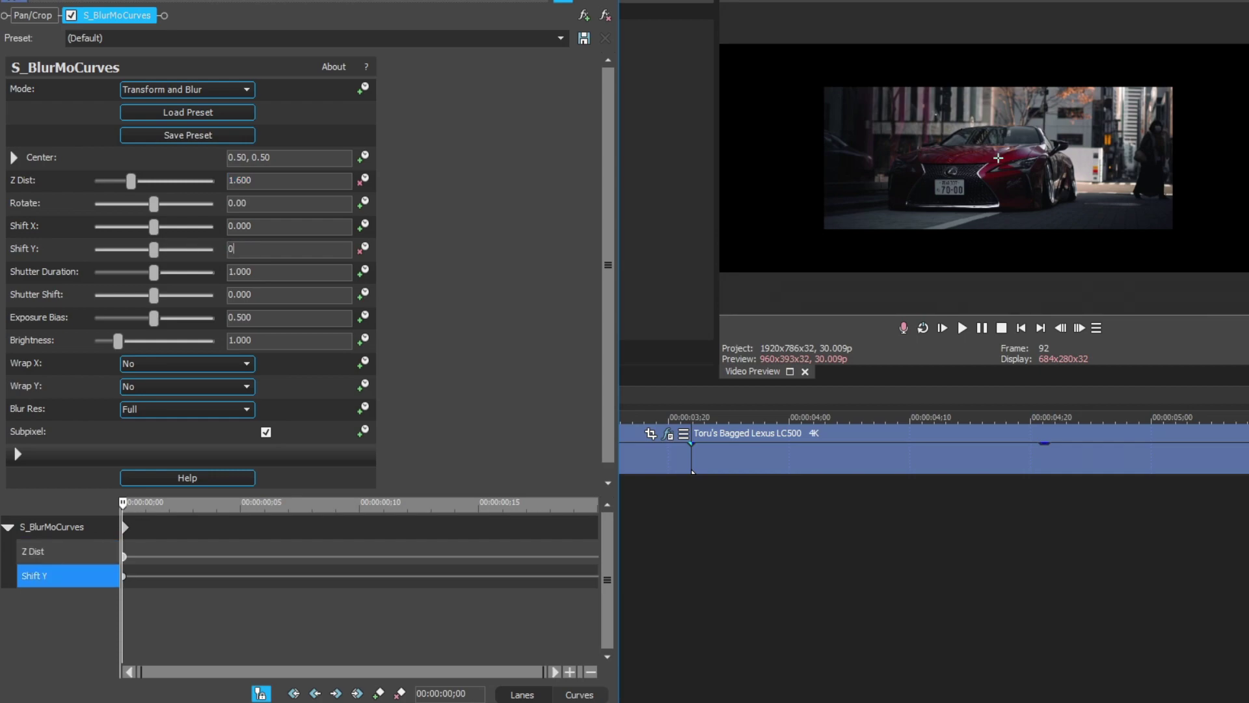
{"action": "left_click", "coordinate": [289, 248]}
{"action": "type", "text": ".3"}
{"action": "type", "text": "00"}
{"action": "key", "text": "Return"}
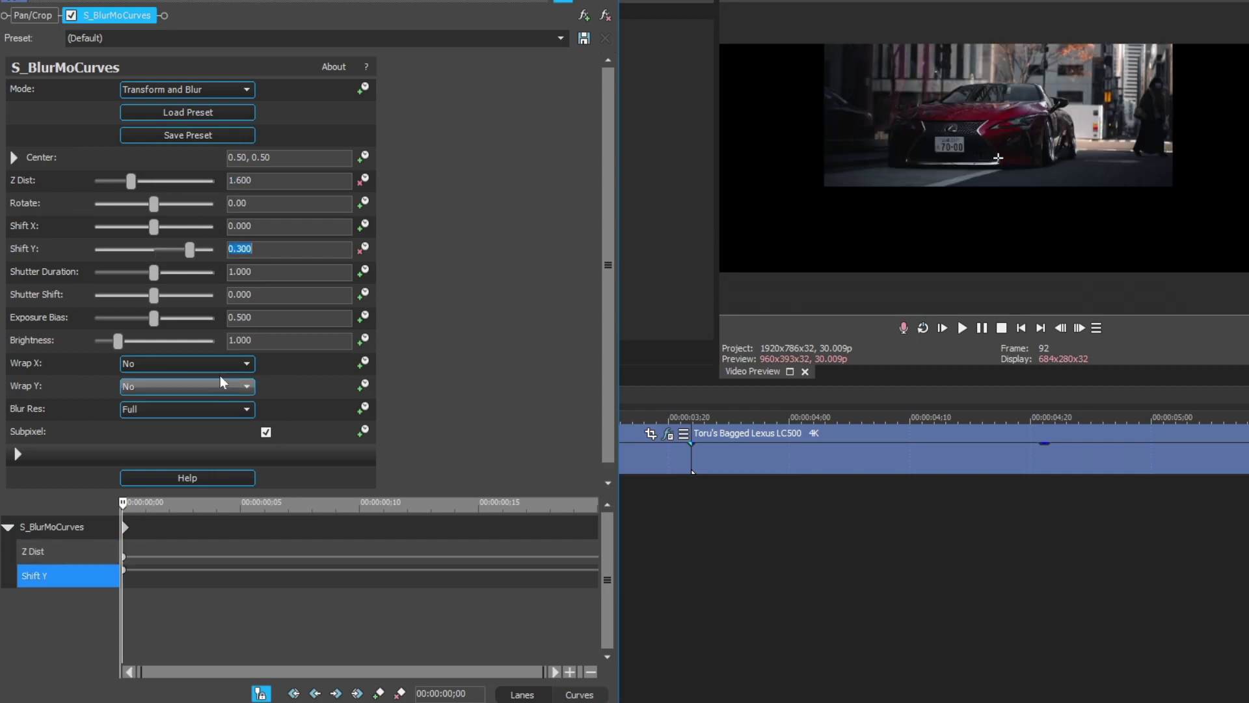
Set Wrap X and Wrap Y to Reflect on the Lexus clip's blur
{"action": "left_click", "coordinate": [232, 363]}
{"action": "left_click", "coordinate": [171, 400]}
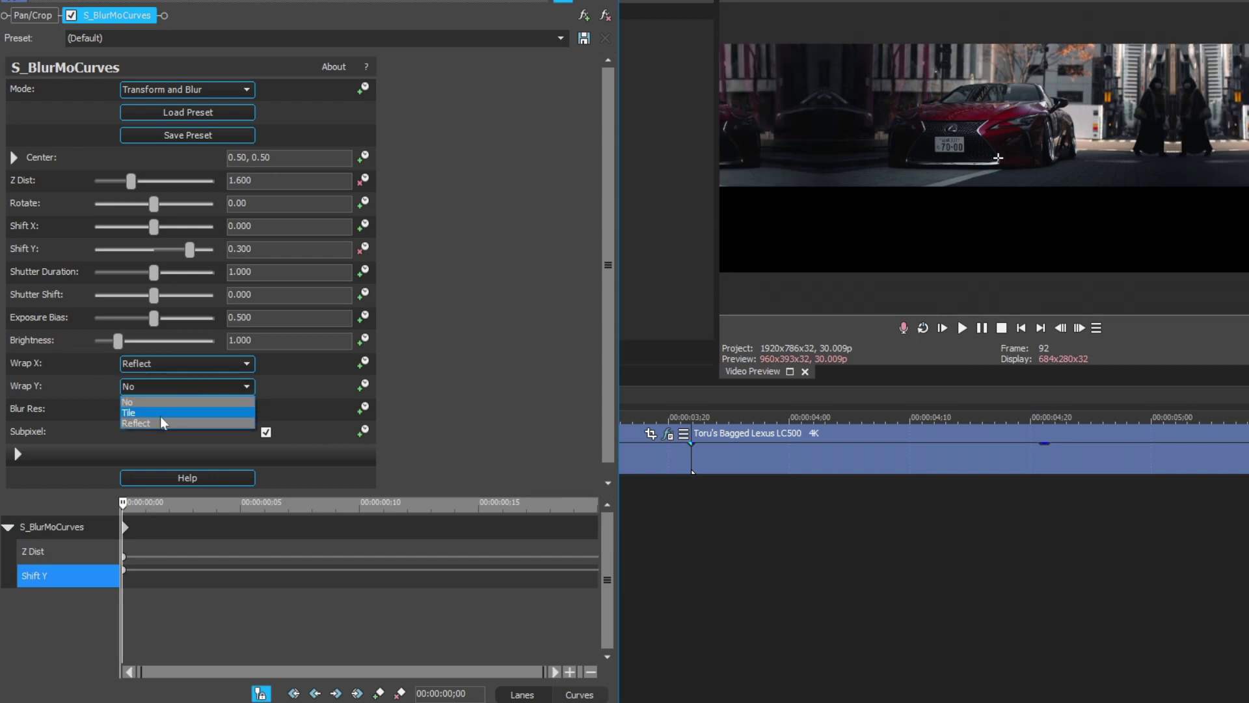
{"action": "left_click", "coordinate": [158, 423]}
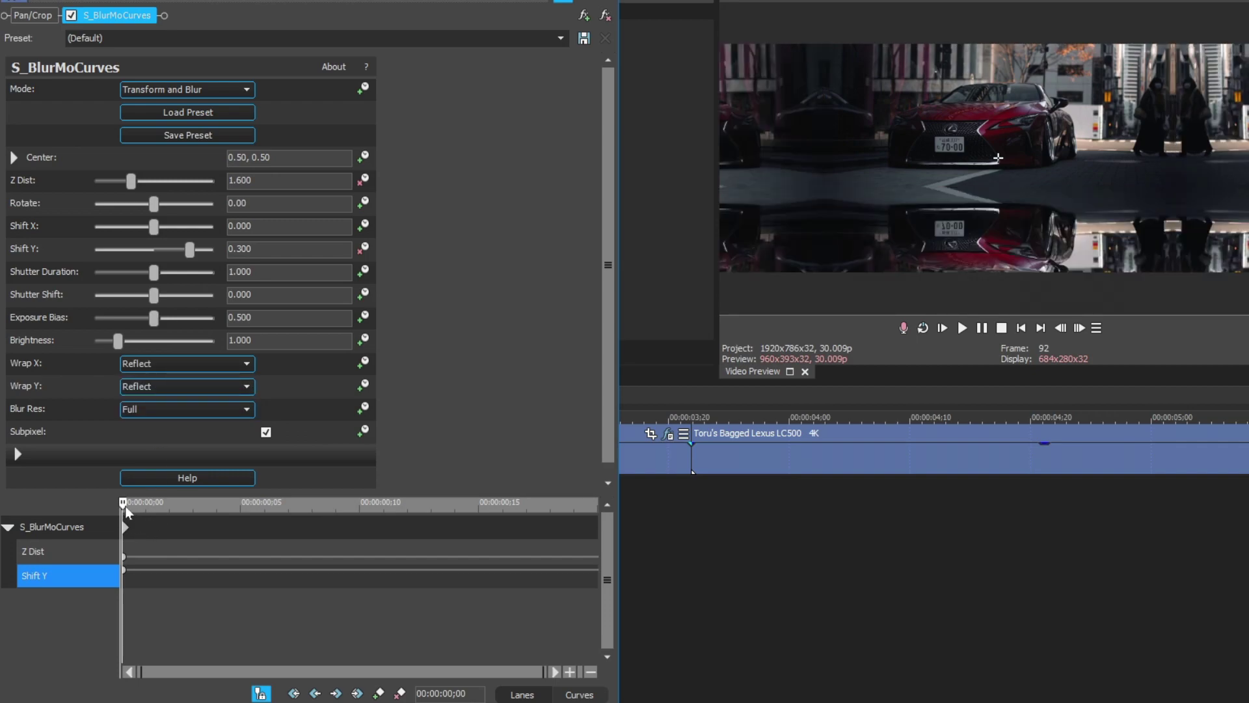
{"action": "key", "text": "space"}
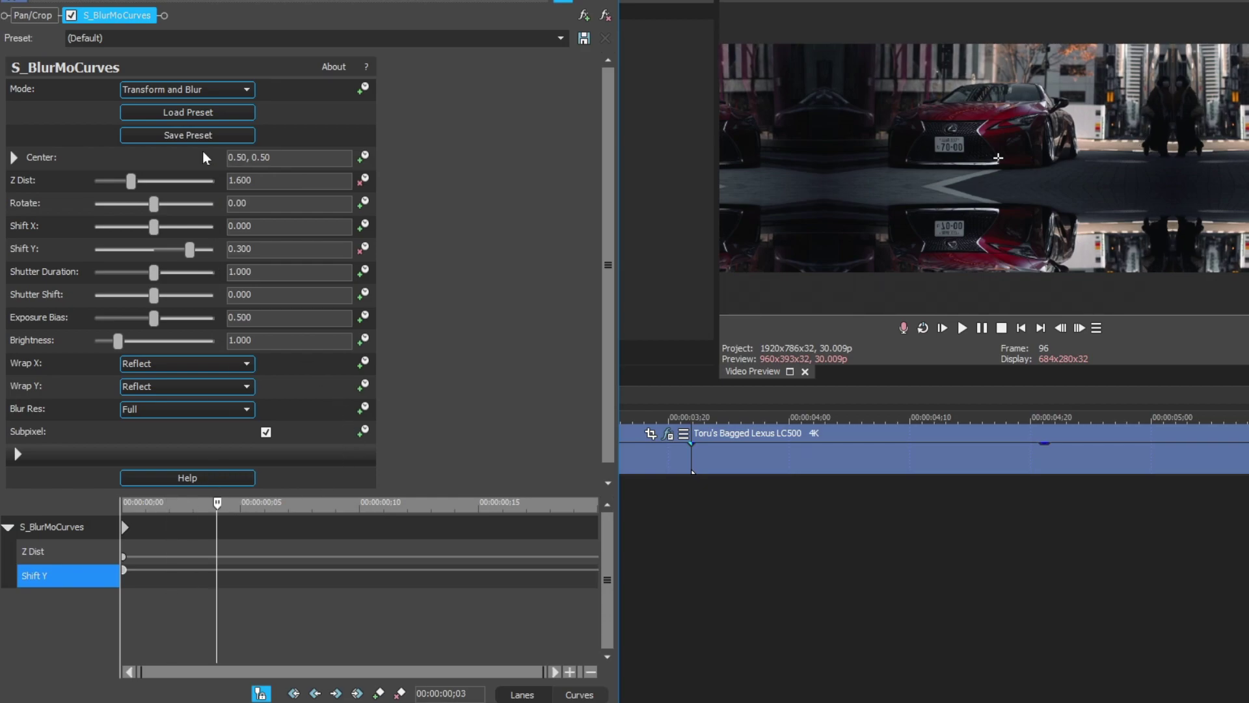
At frame 3, key Z Dist at 1.100 and Shift Y at 0.050
{"action": "left_click", "coordinate": [240, 179]}
{"action": "type", "text": "1.1"}
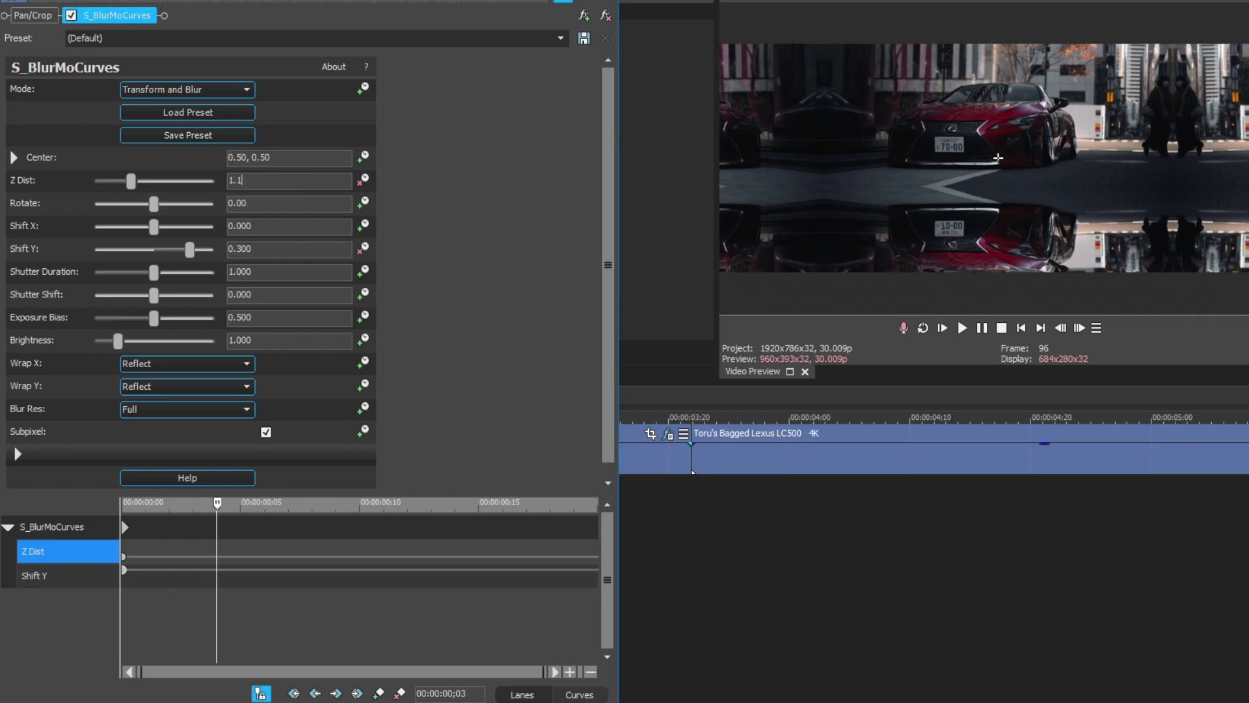
{"action": "key", "text": "Return"}
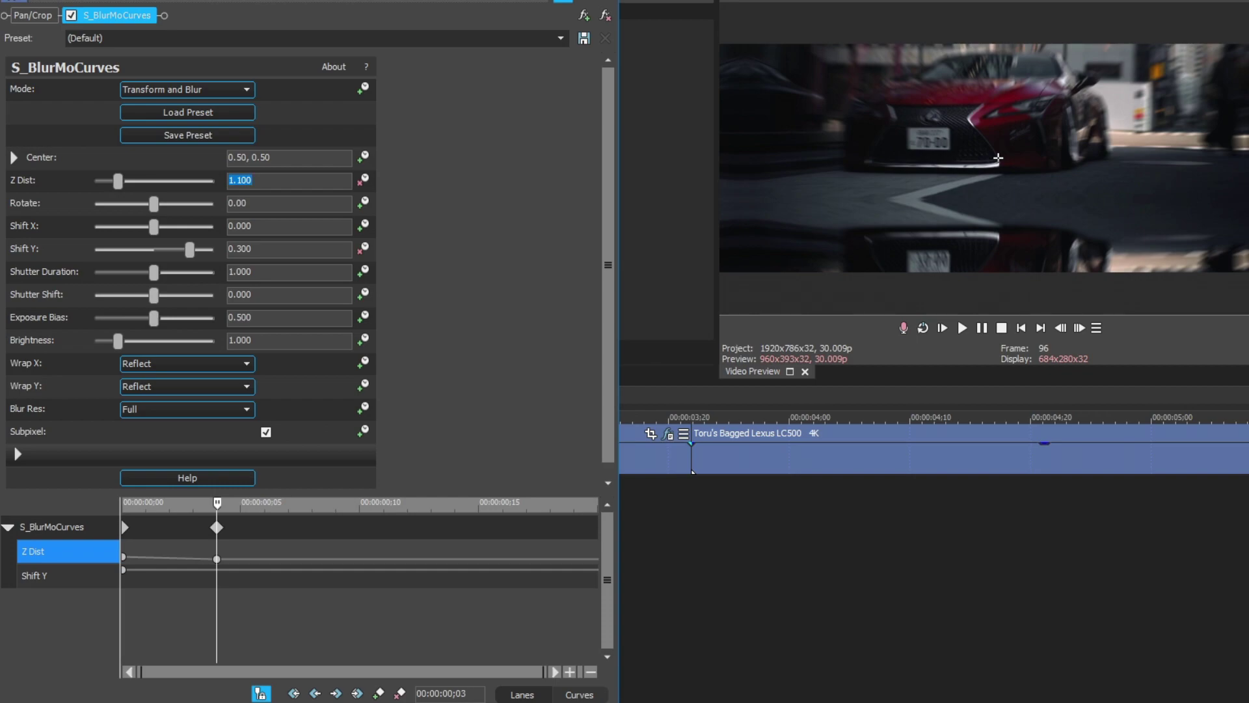
{"action": "left_click", "coordinate": [240, 247]}
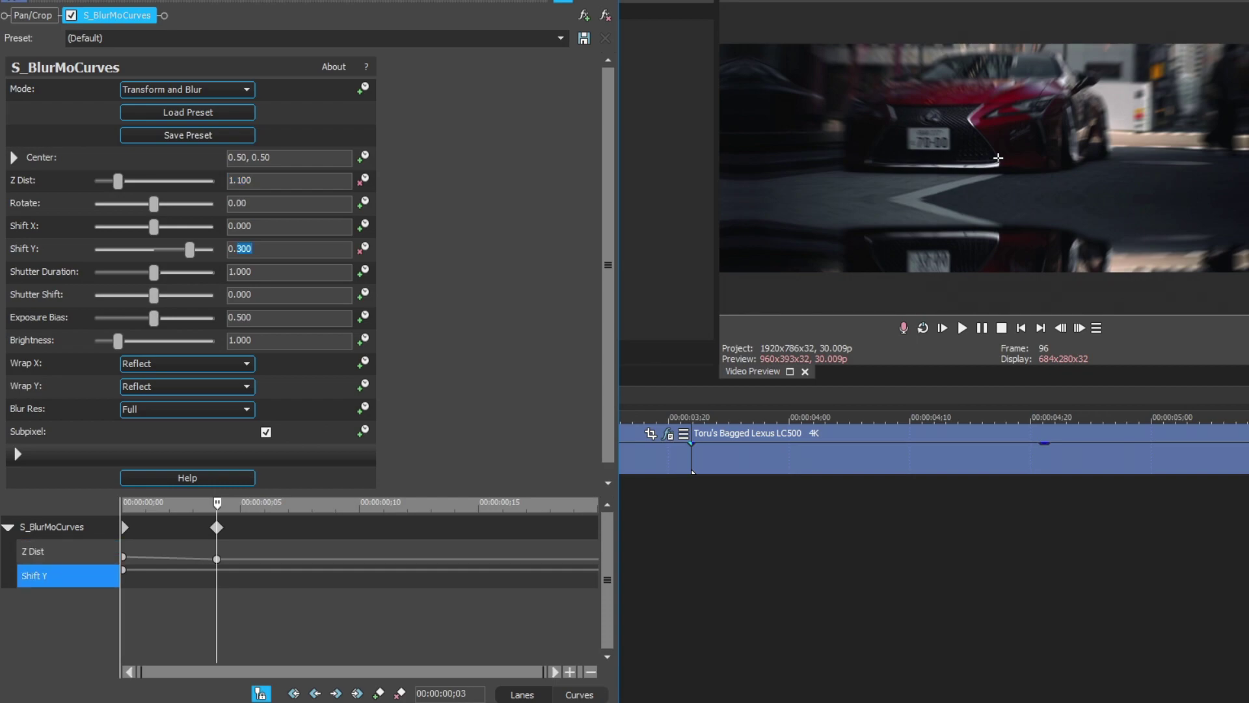
{"action": "type", "text": "0.05"}
{"action": "type", "text": "0"}
{"action": "key", "text": "Return"}
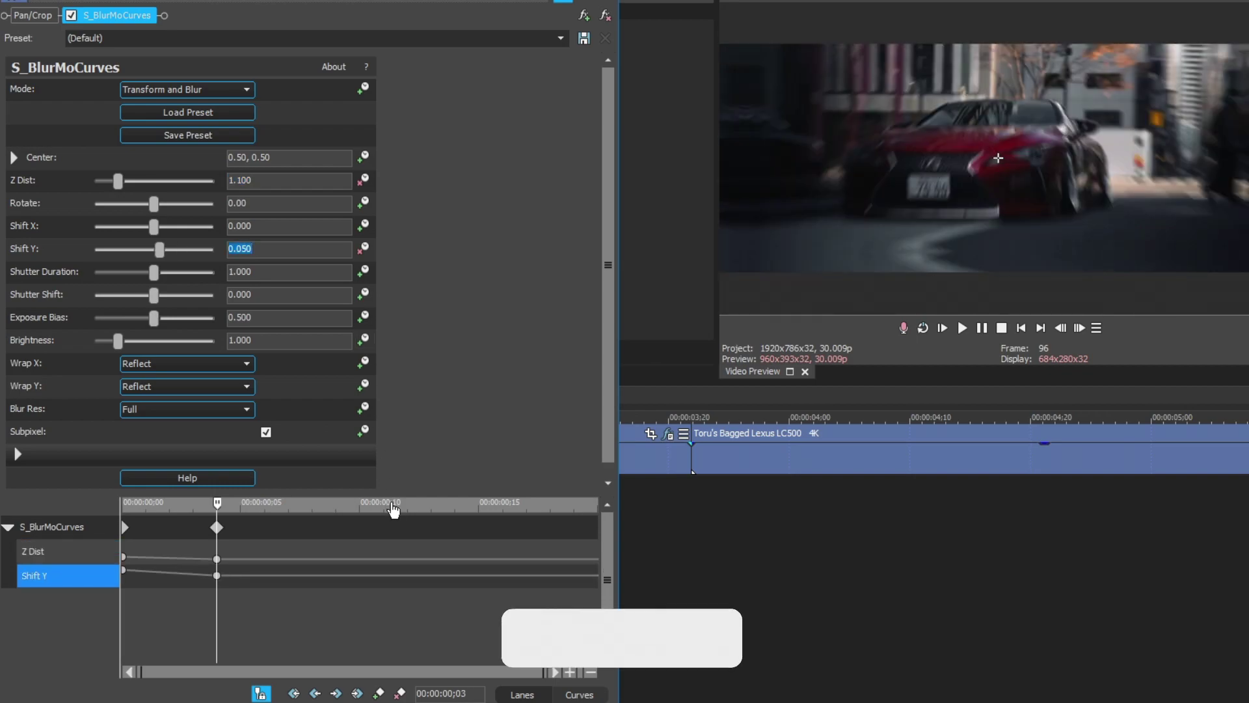
At frame 7, reset Z Dist to 1.000 and Shift Y to 0.000
{"action": "left_click", "coordinate": [221, 507]}
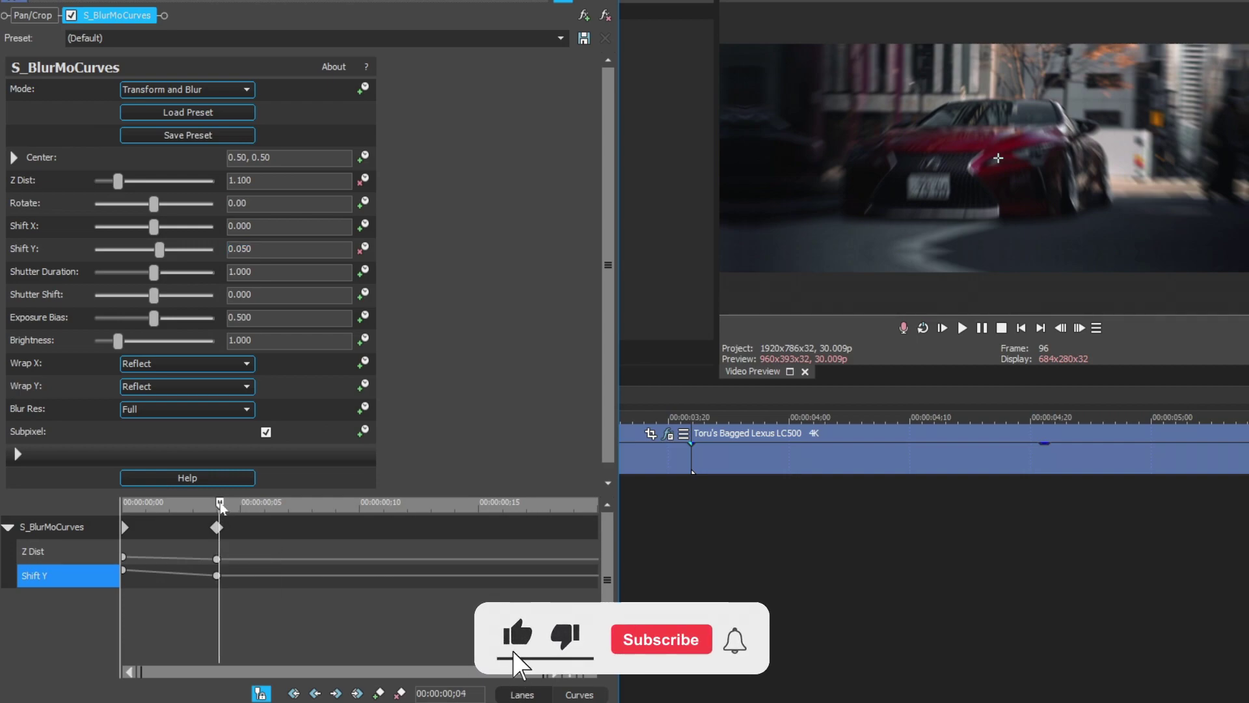
{"action": "left_click_drag", "start_coordinate": [217, 505], "coordinate": [313, 504]}
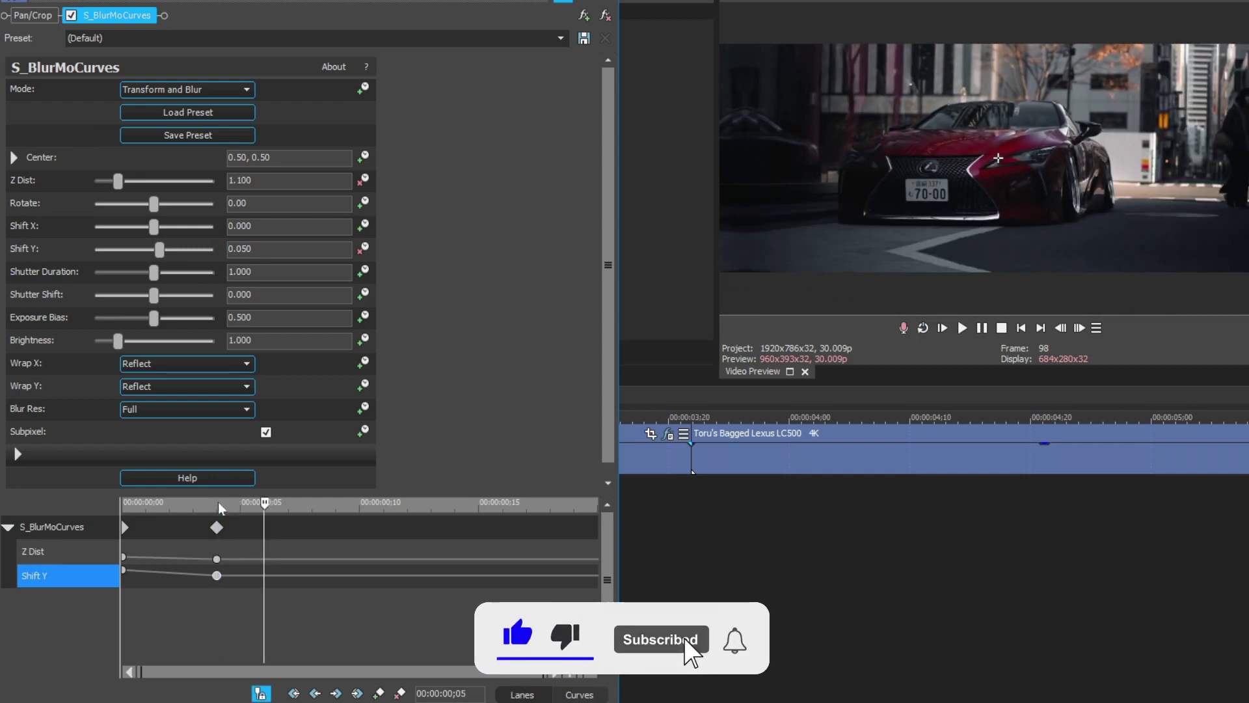
{"action": "double_click", "coordinate": [118, 181]}
{"action": "double_click", "coordinate": [159, 250]}
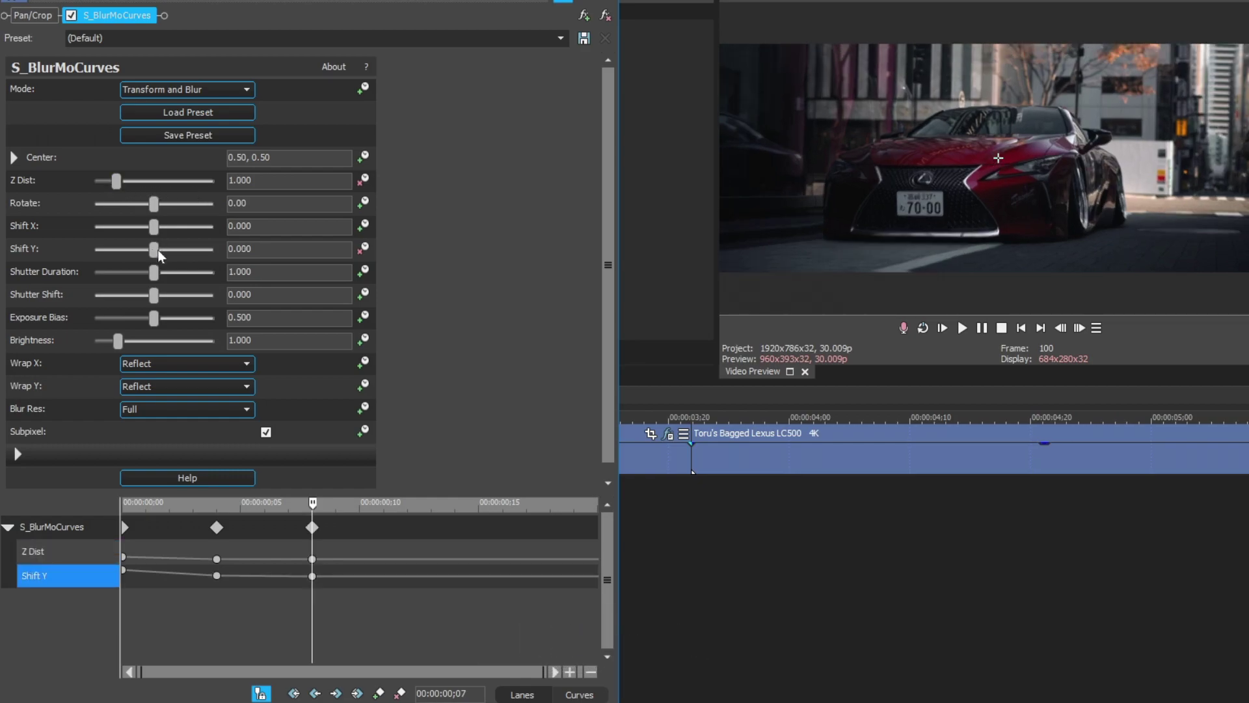
Change the fade curve of the first Shift Y keyframe
{"action": "left_click", "coordinate": [121, 558]}
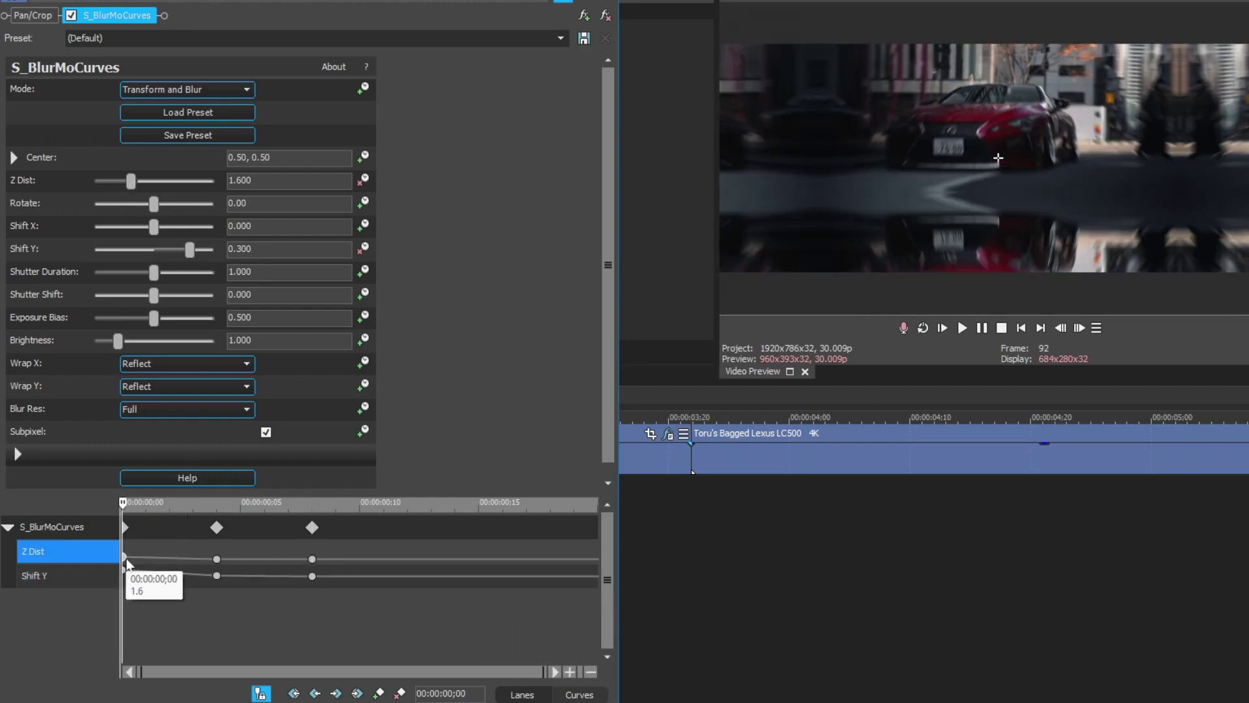
{"action": "right_click", "coordinate": [122, 558]}
{"action": "left_click", "coordinate": [178, 452]}
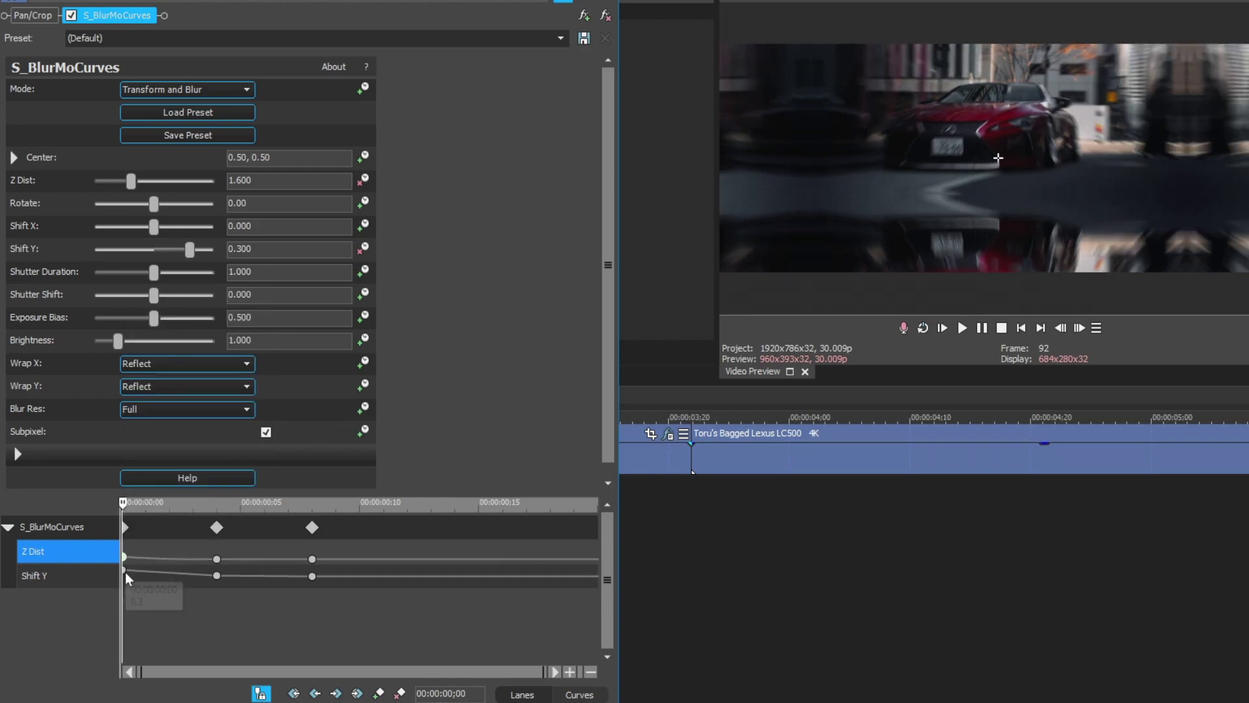
{"action": "right_click", "coordinate": [125, 576]}
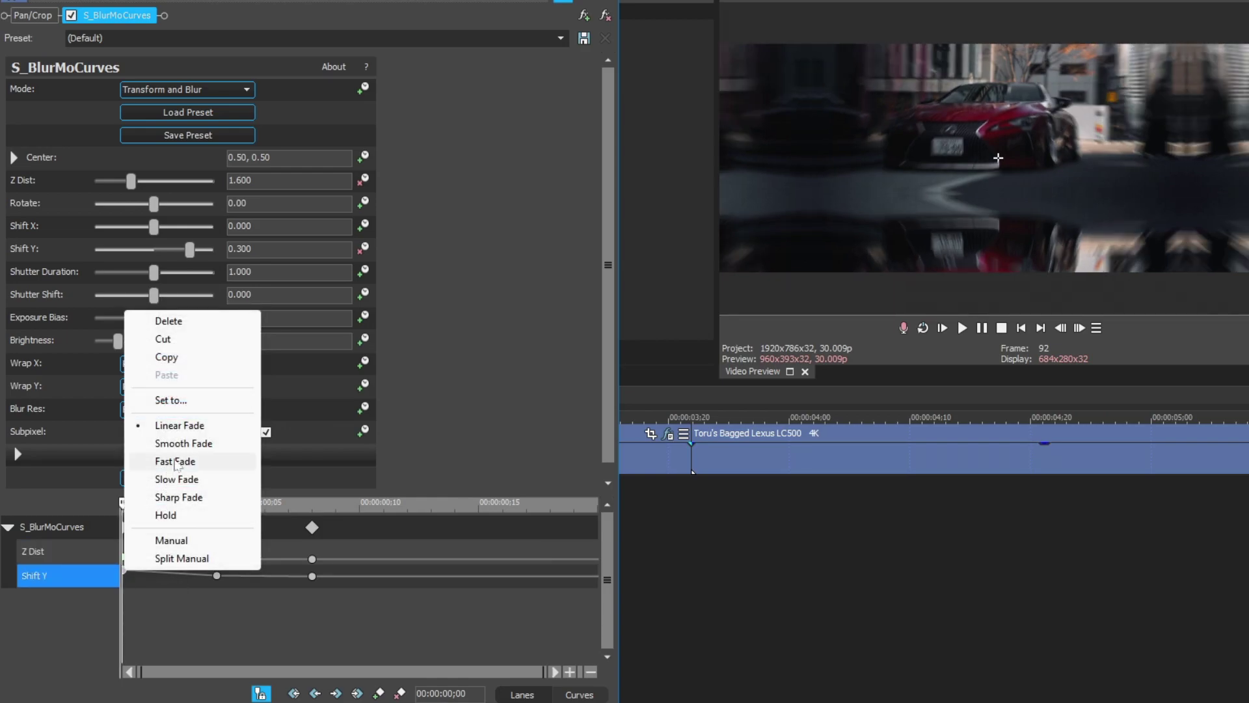
{"action": "left_click", "coordinate": [210, 461]}
Give the frame-seven Shift Y and Z Dist keyframes a Smooth Fade
{"action": "left_click", "coordinate": [312, 578]}
{"action": "right_click", "coordinate": [312, 578]}
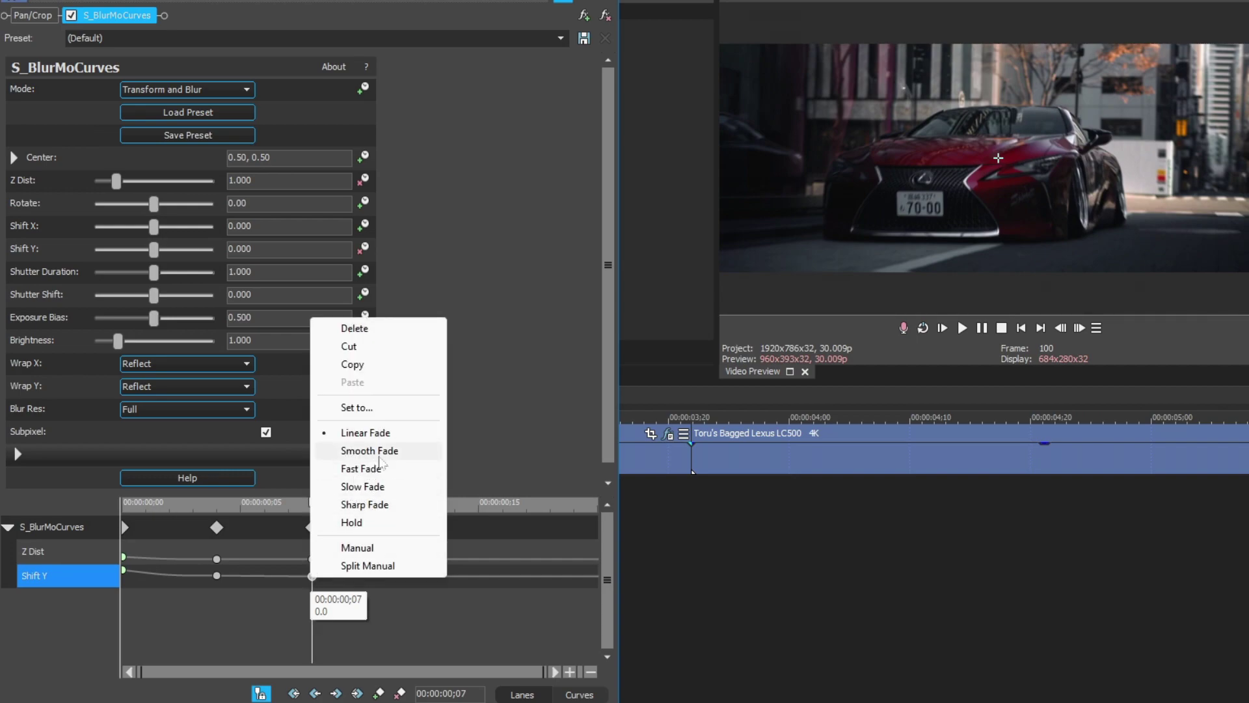
{"action": "left_click", "coordinate": [367, 450]}
{"action": "right_click", "coordinate": [312, 560]}
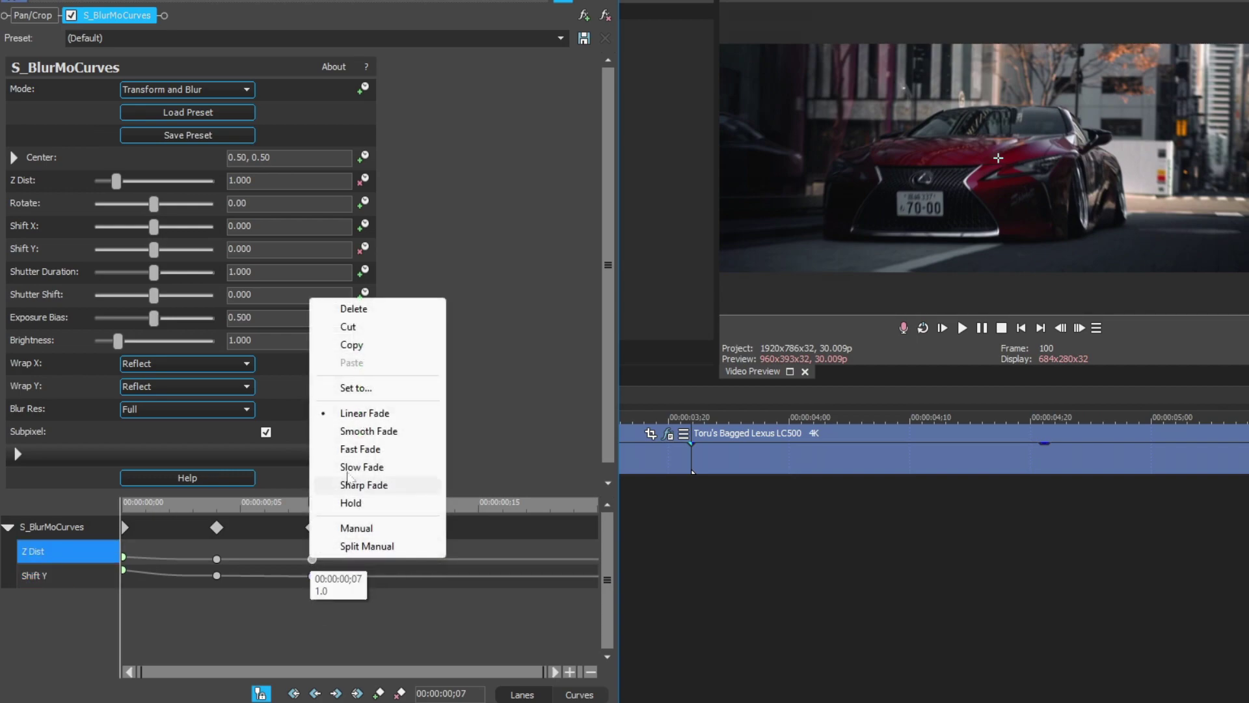
{"action": "left_click", "coordinate": [366, 433]}
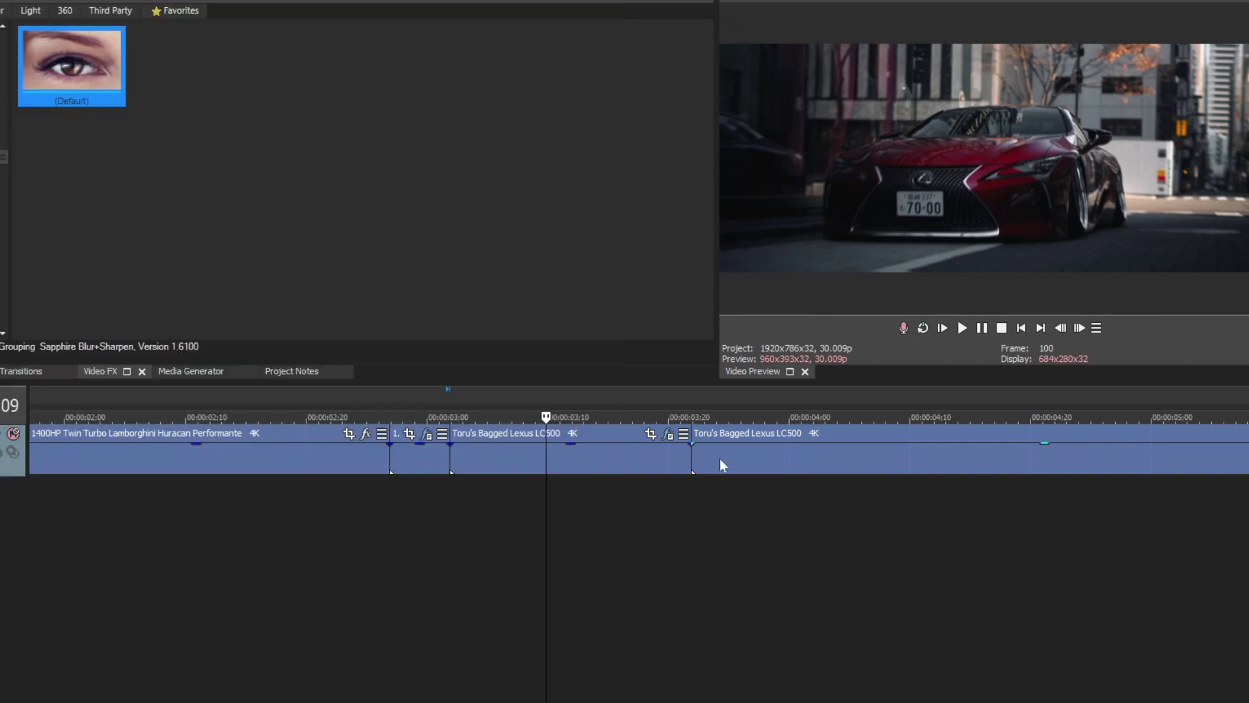
Loop-play the transition region, then select the middle Lexus clip
{"action": "left_click_drag", "start_coordinate": [750, 561], "coordinate": [365, 580]}
{"action": "key", "text": "space"}
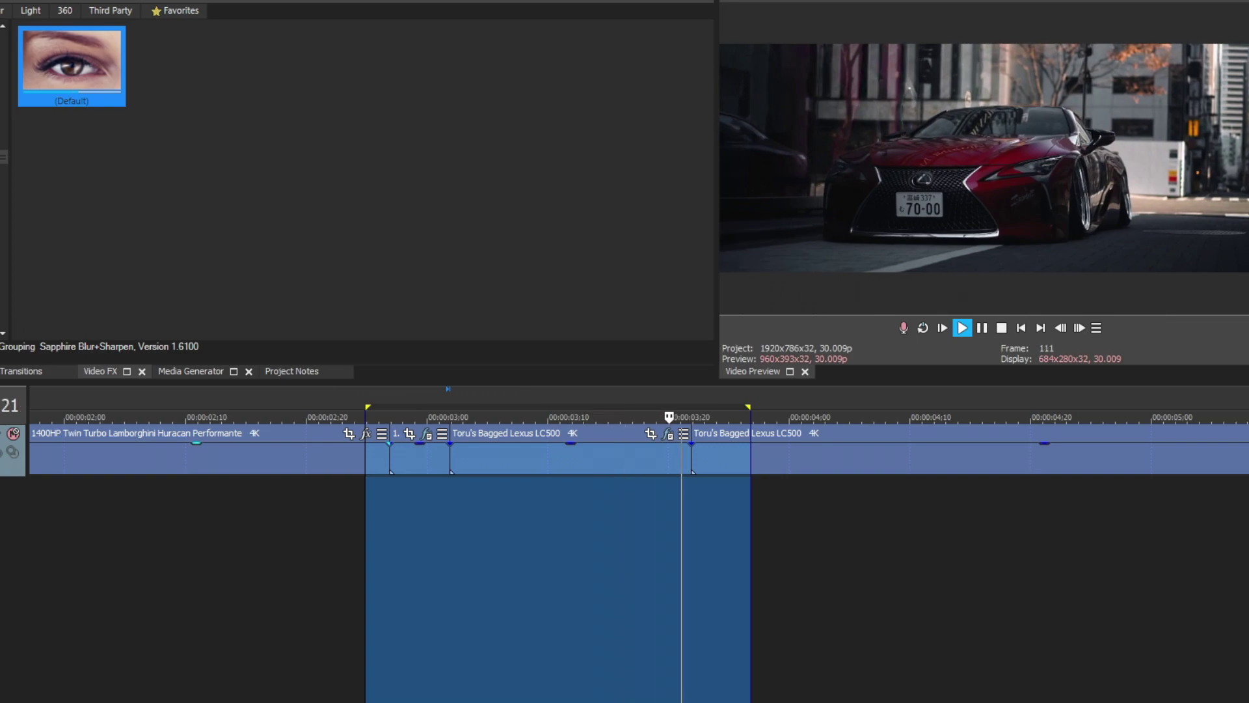
{"action": "key", "text": "space"}
{"action": "left_click", "coordinate": [414, 532]}
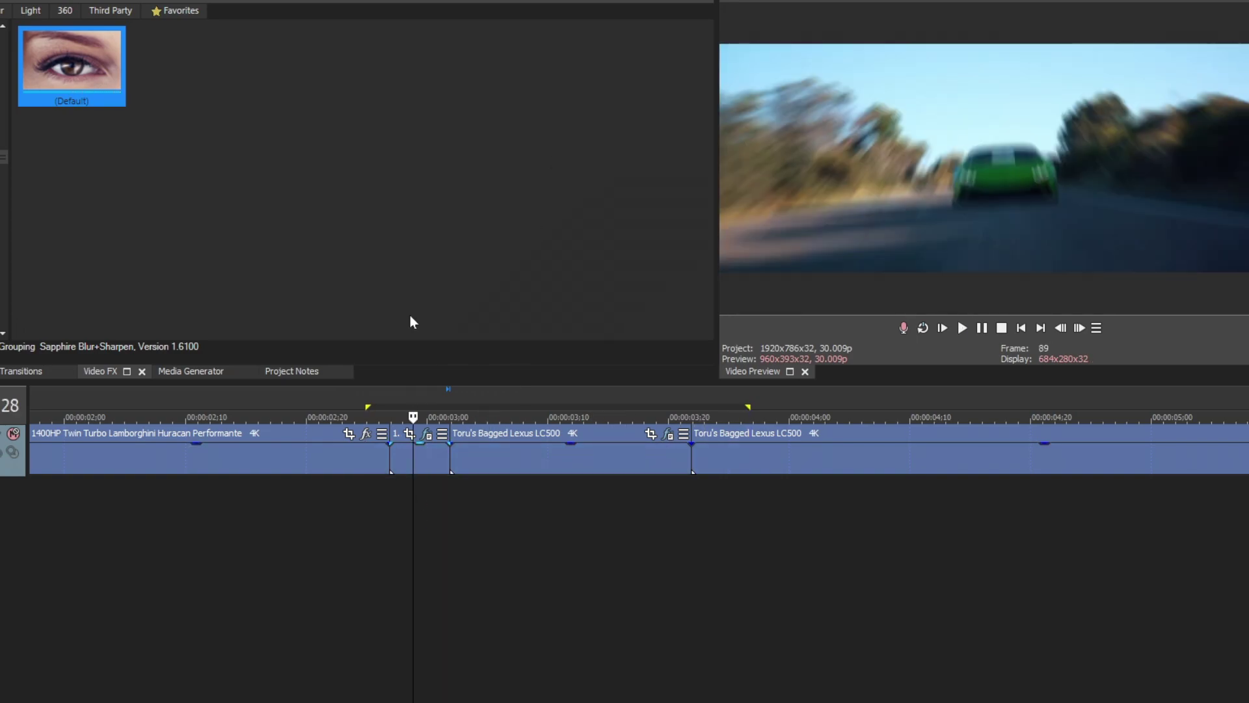
{"action": "left_click", "coordinate": [540, 473]}
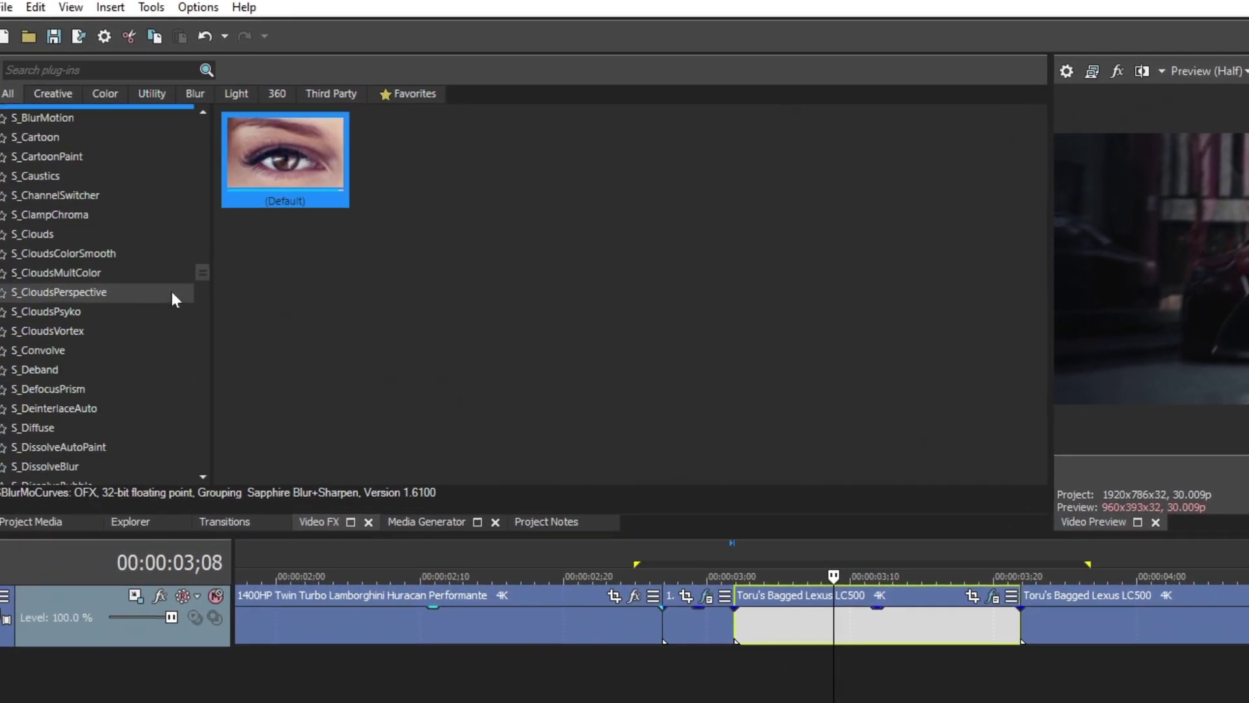
{"action": "scroll", "coordinate": [148, 396], "scroll_direction": "down", "scroll_amount": 5}
{"action": "left_click_drag", "start_coordinate": [210, 297], "coordinate": [211, 381]}
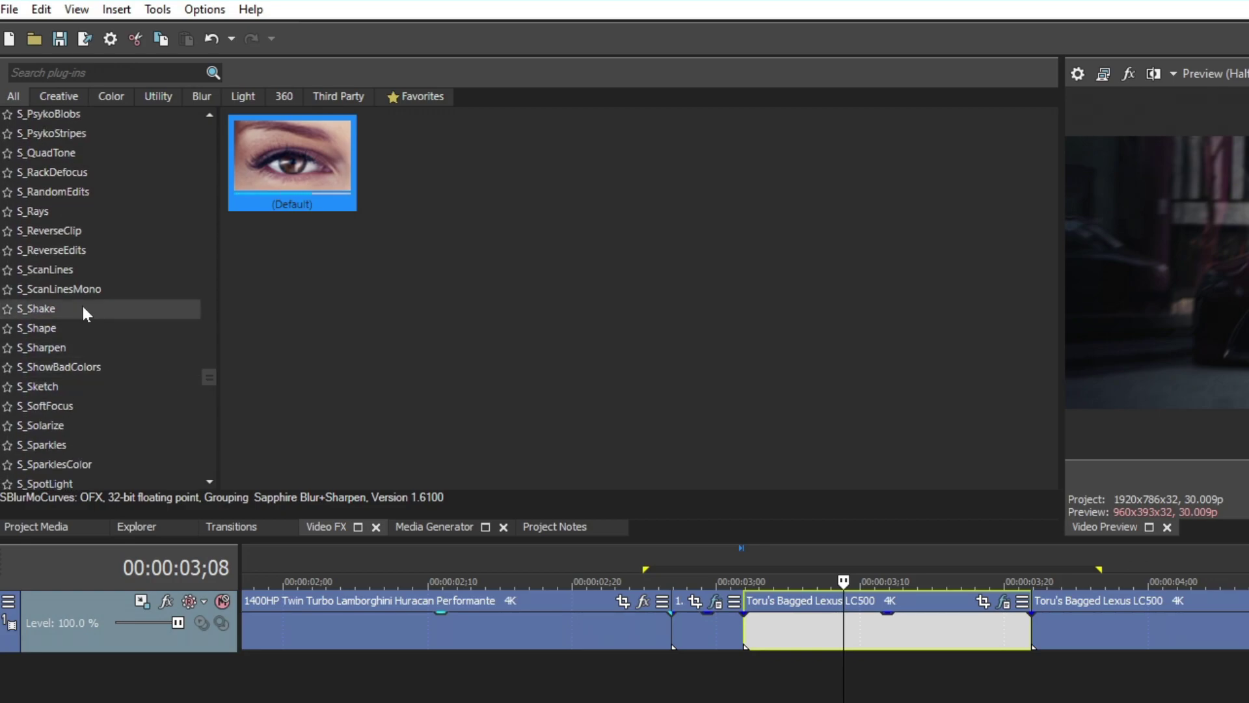
Apply the S_Shake Default preset to the middle Lexus event
{"action": "left_click", "coordinate": [132, 312]}
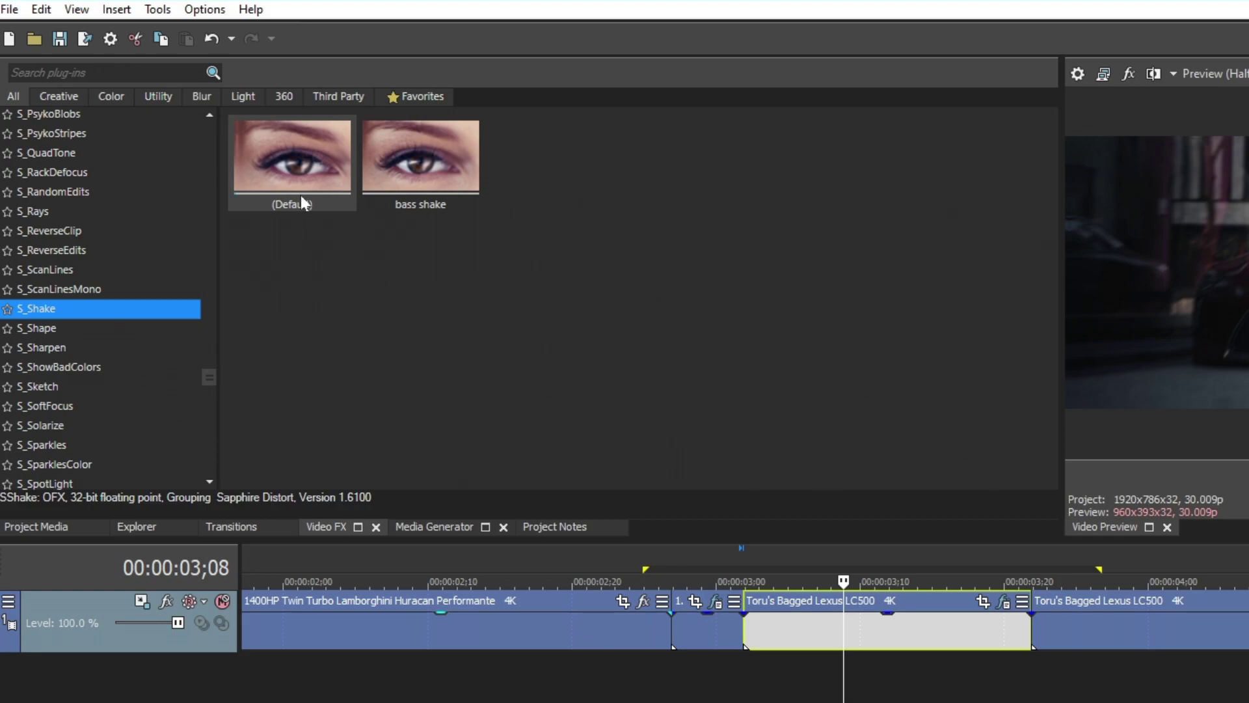
{"action": "mouse_move", "coordinate": [300, 200]}
{"action": "left_mouse_down"}
{"action": "mouse_move", "coordinate": [594, 393]}
{"action": "mouse_move", "coordinate": [866, 631]}
{"action": "left_mouse_up"}
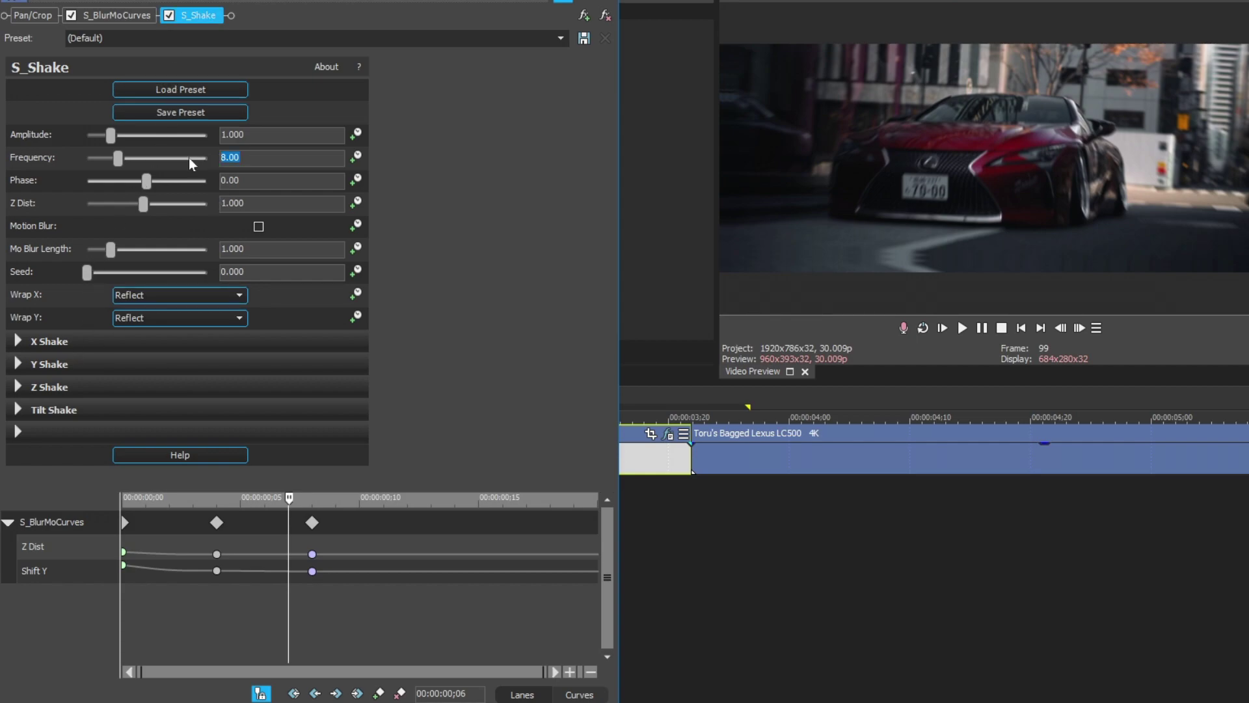
{"action": "type", "text": "6."}
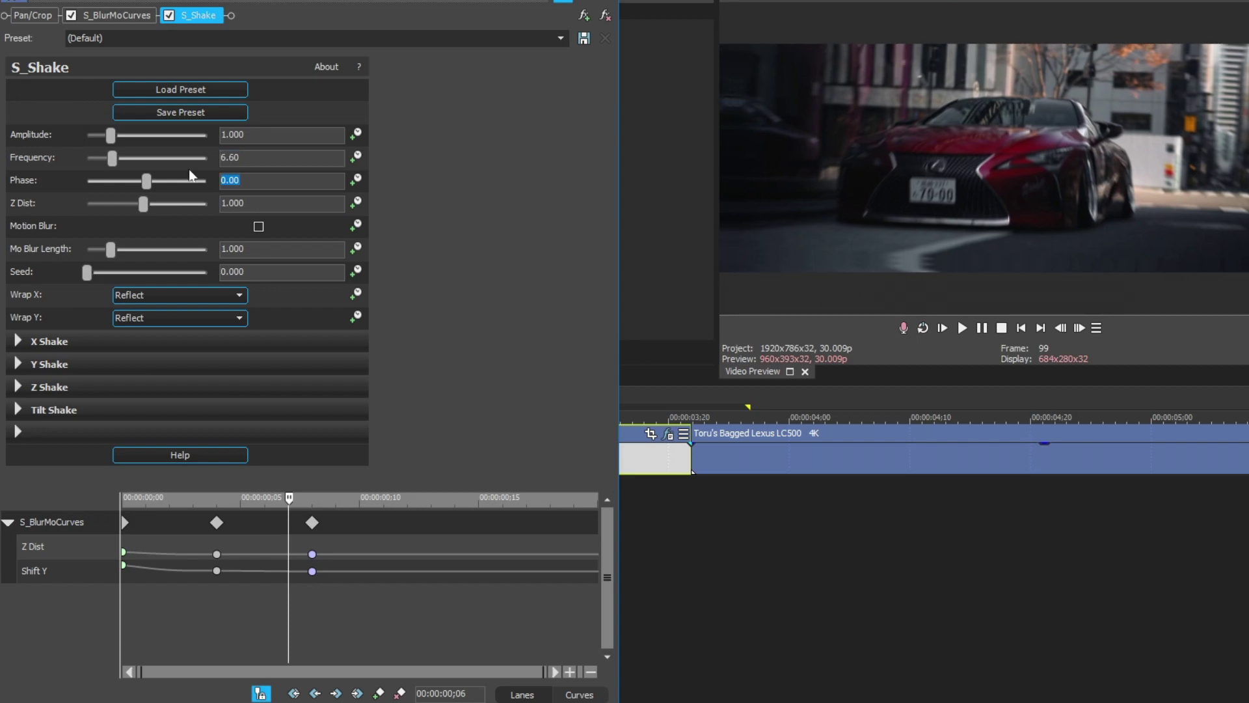
{"action": "type", "text": "-3.2"}
Enter S_Shake Frequency 6.60, Phase -3.20 and Amplitude 1.900
{"action": "key", "text": "Return"}
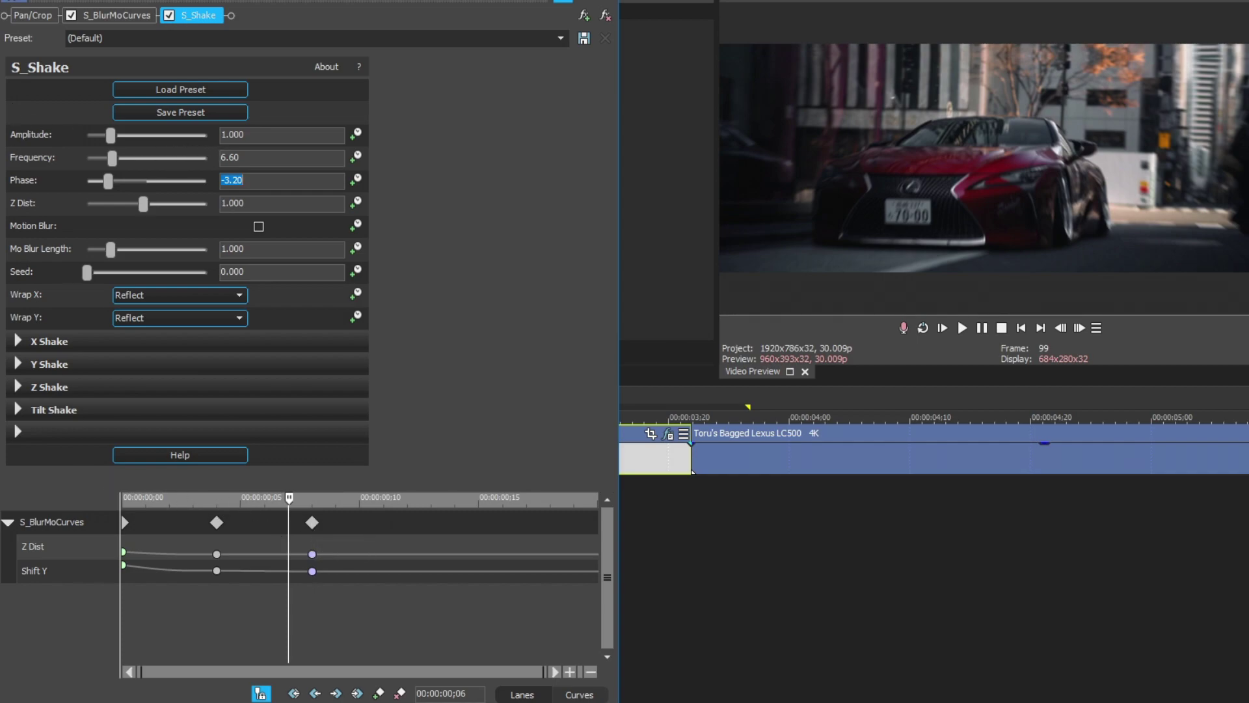
{"action": "type", "text": "1"}
{"action": "type", "text": "."}
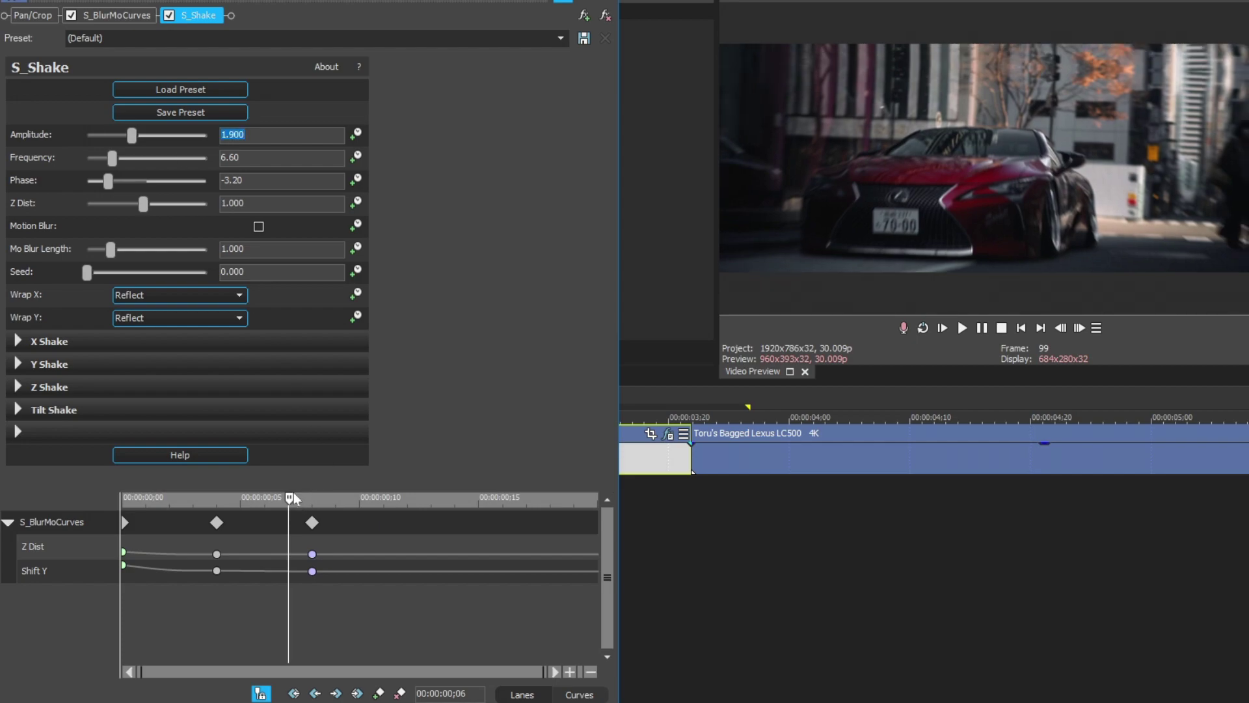
{"action": "left_click_drag", "start_coordinate": [292, 496], "coordinate": [63, 516]}
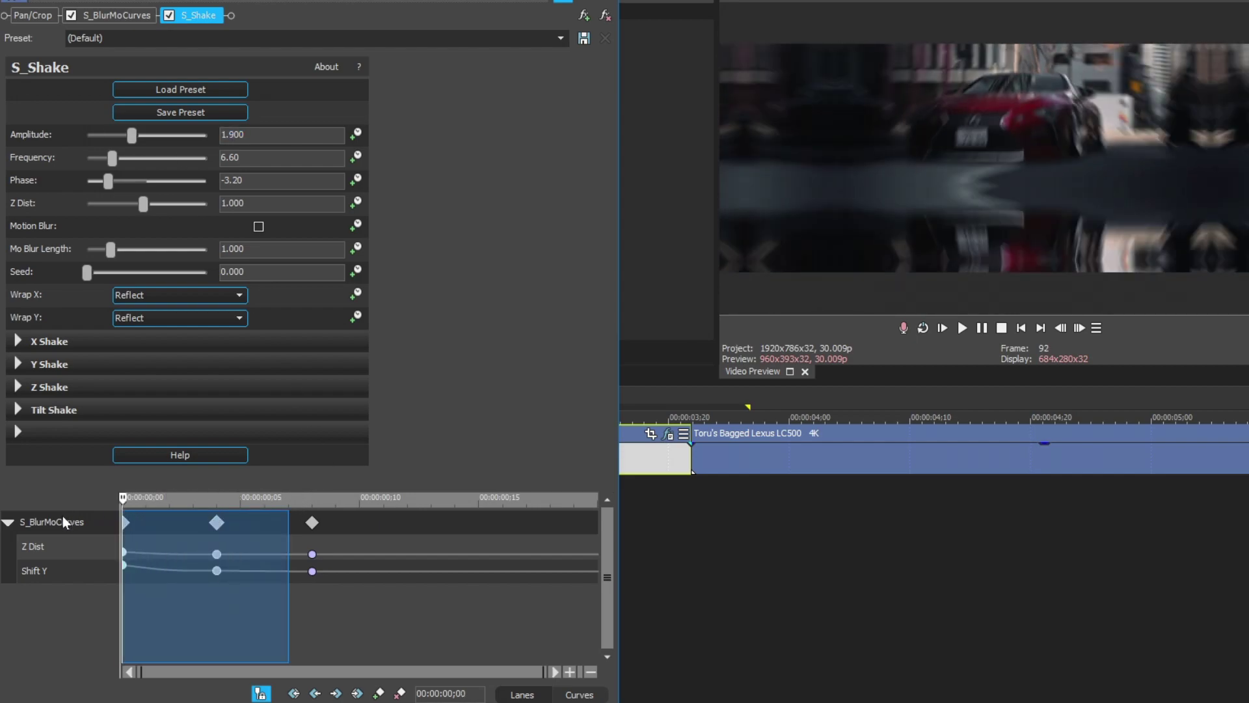
{"action": "left_click", "coordinate": [63, 517]}
Drag S_Shake's X Rand Amp and Tilt Rand Amp to 0, then scrub to preview
{"action": "left_click", "coordinate": [21, 341]}
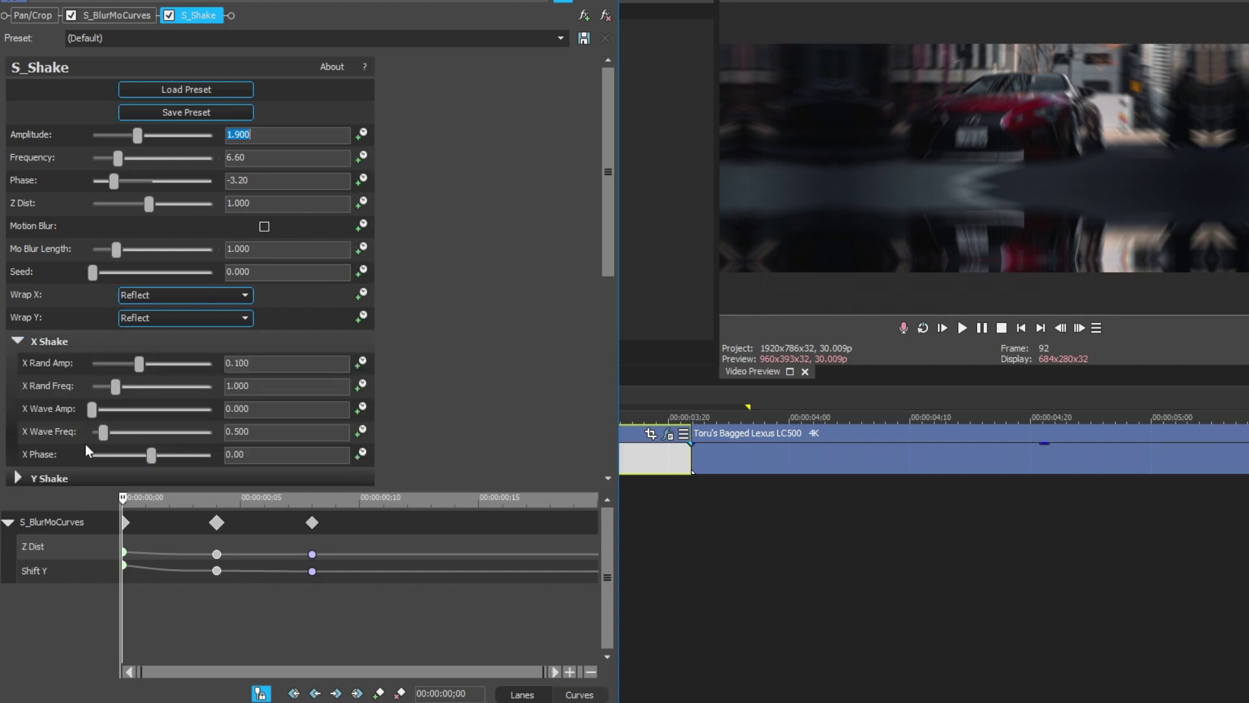
{"action": "left_click_drag", "start_coordinate": [134, 366], "coordinate": [37, 365]}
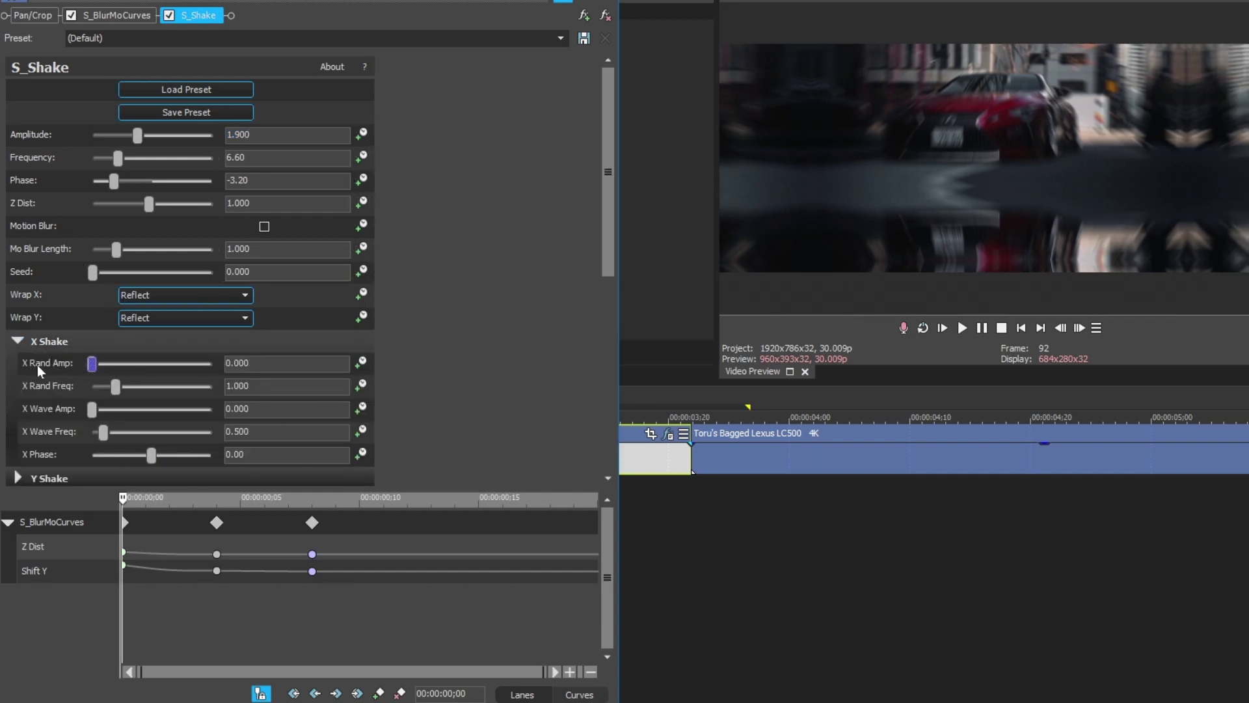
{"action": "left_click", "coordinate": [17, 342]}
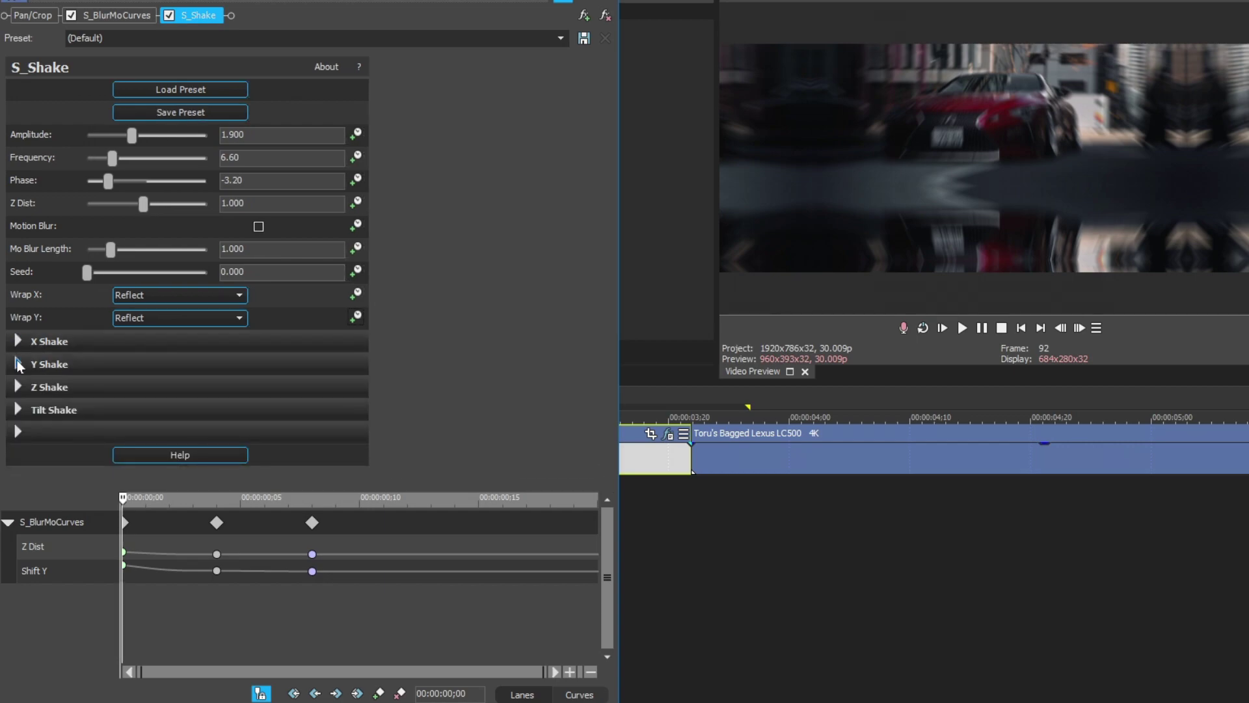
{"action": "left_click", "coordinate": [18, 411]}
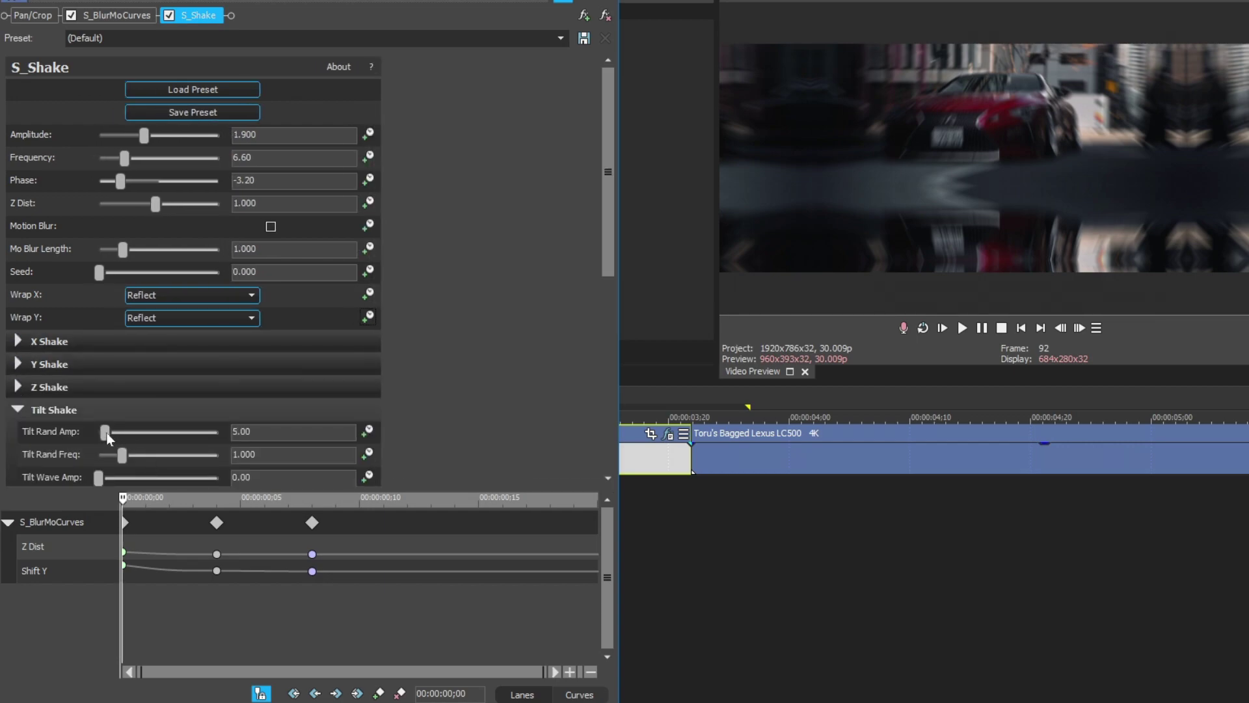
{"action": "left_click_drag", "start_coordinate": [108, 438], "coordinate": [88, 441]}
{"action": "left_click", "coordinate": [18, 409]}
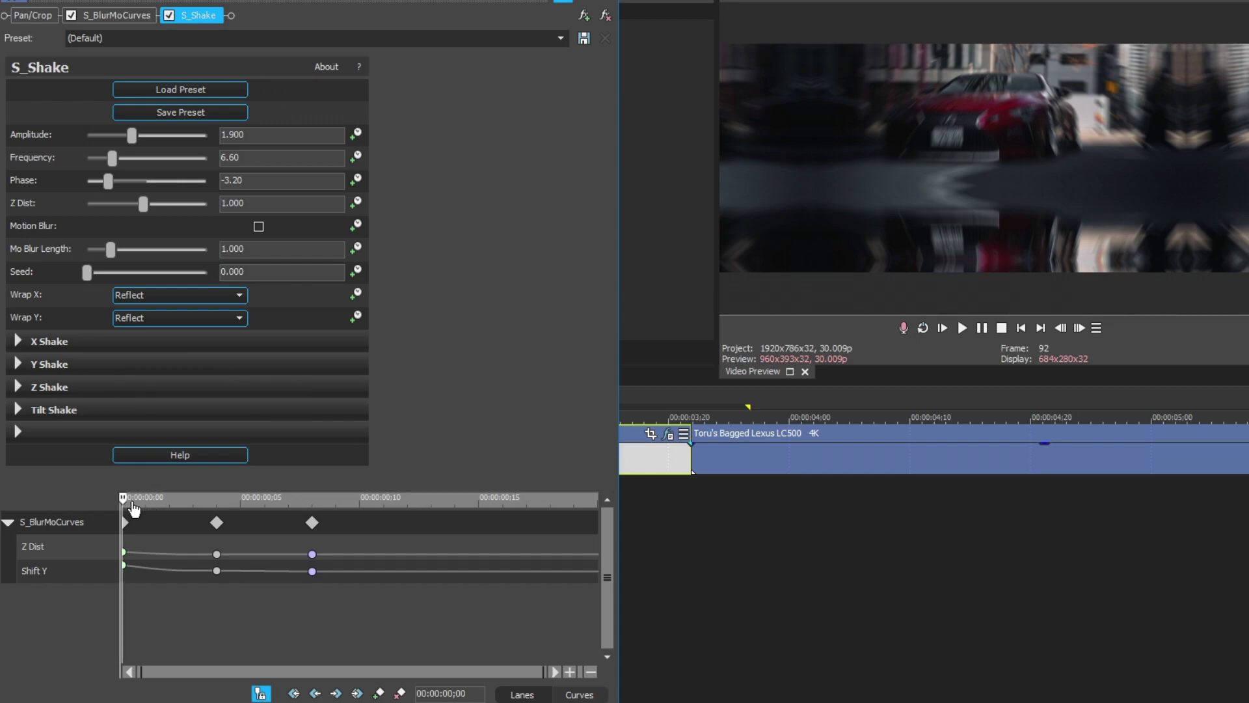
{"action": "left_click_drag", "start_coordinate": [125, 499], "coordinate": [430, 554]}
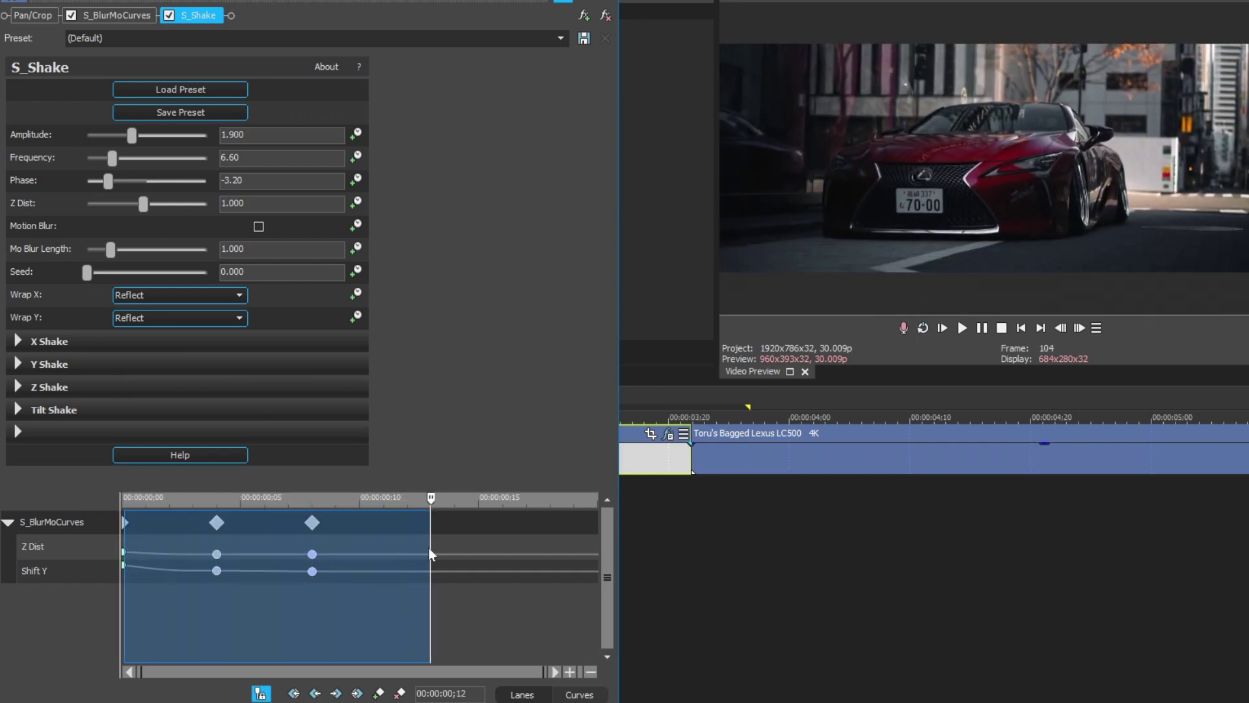
Enable S_Shake motion blur and keyframe Amplitude: 1.900 held at frame 7, 0 at the end
{"action": "mouse_move", "coordinate": [428, 548]}
{"action": "left_mouse_down"}
{"action": "mouse_move", "coordinate": [44, 542]}
{"action": "mouse_move", "coordinate": [118, 510]}
{"action": "left_mouse_up"}
{"action": "left_click", "coordinate": [259, 228]}
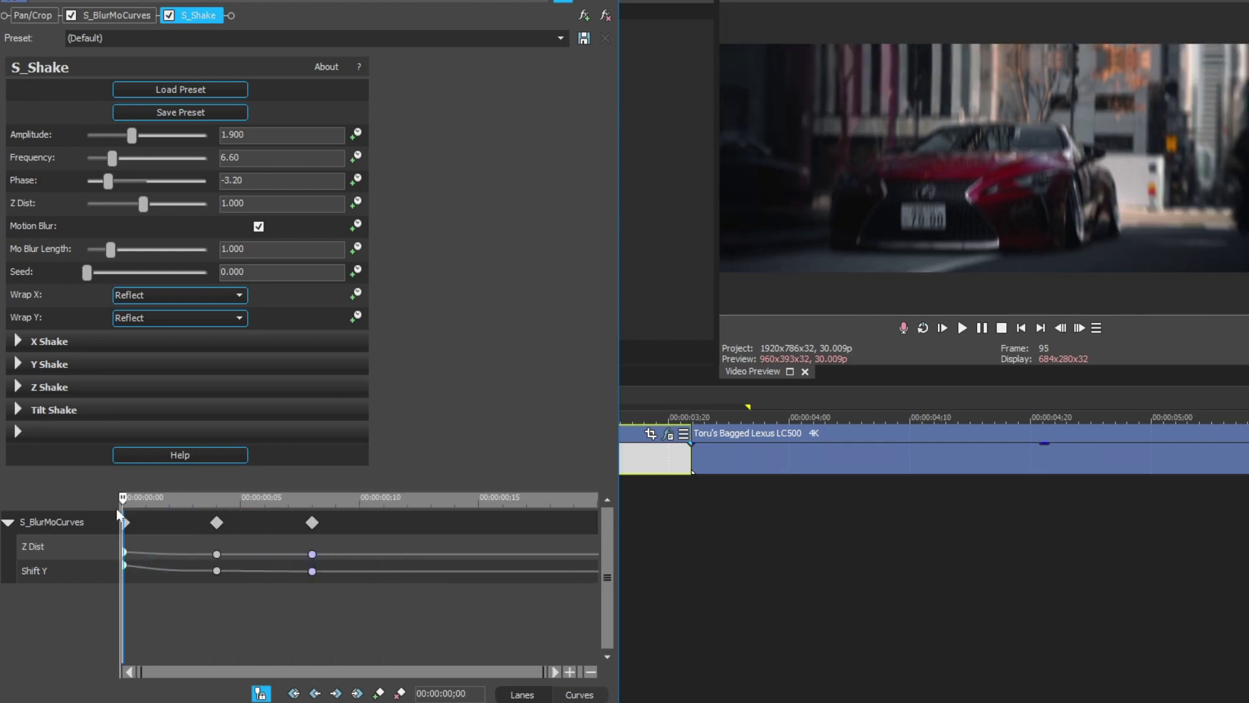
{"action": "left_click", "coordinate": [355, 134]}
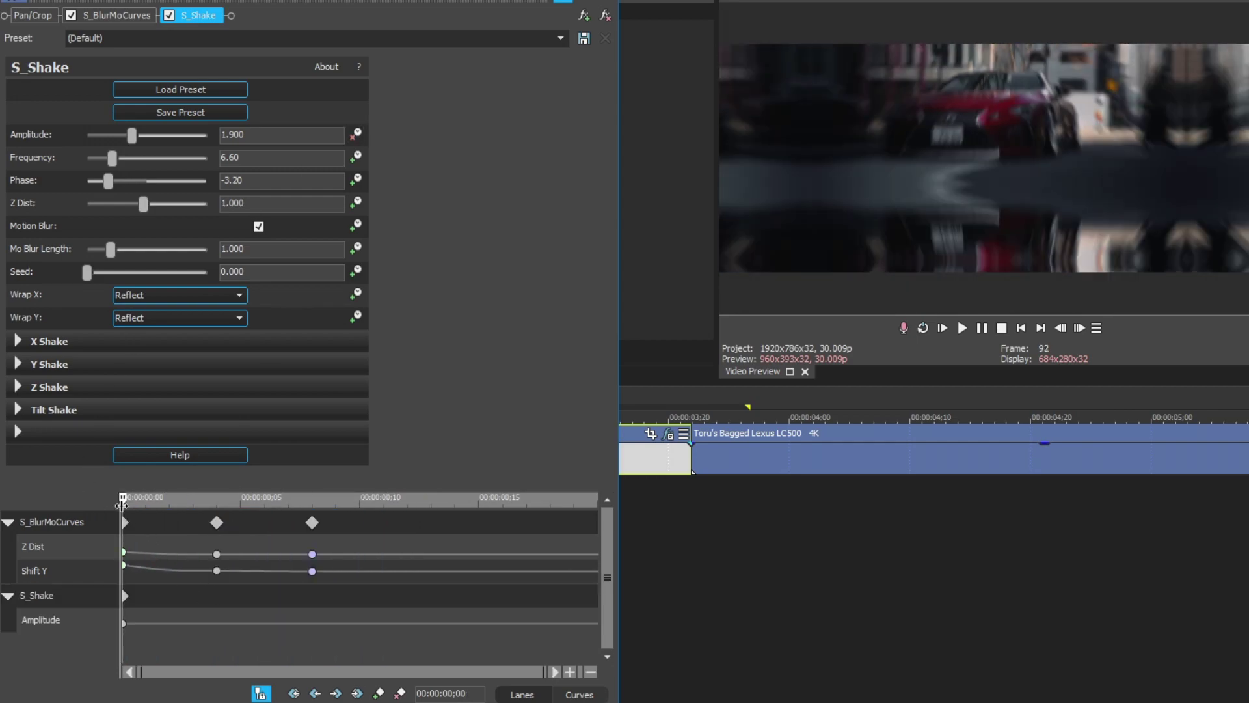
{"action": "left_click_drag", "start_coordinate": [128, 502], "coordinate": [313, 517]}
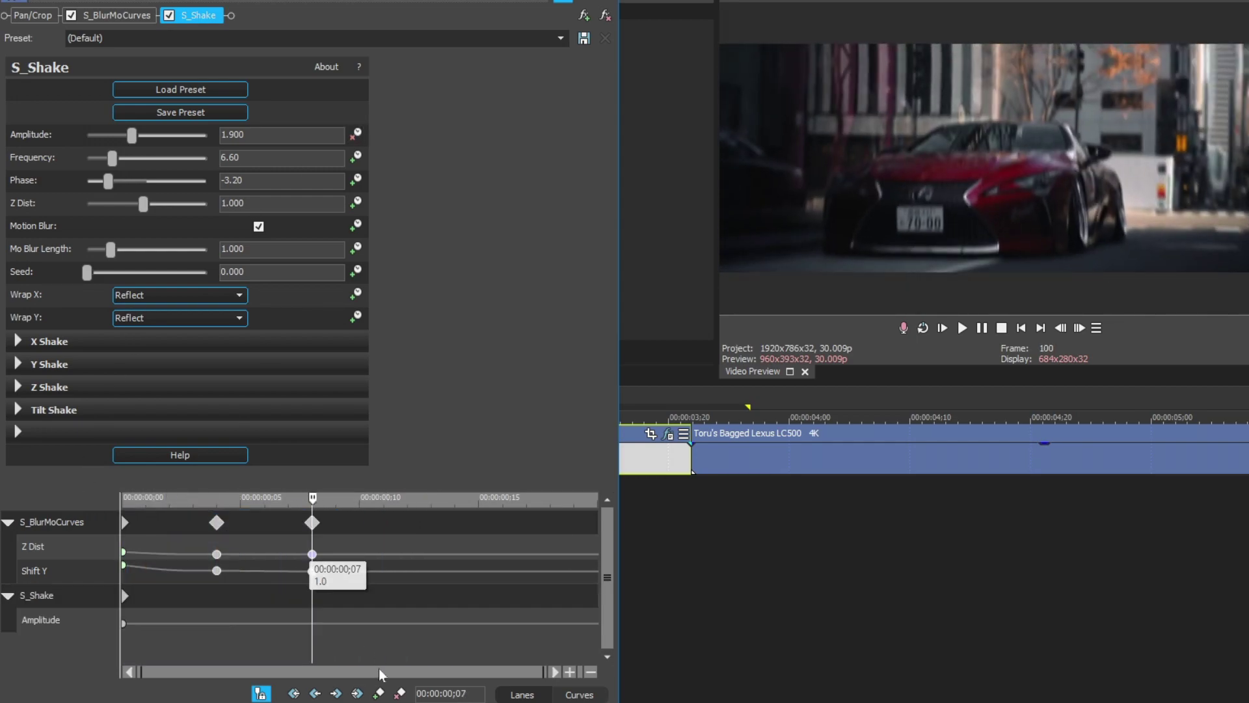
{"action": "left_click", "coordinate": [381, 694]}
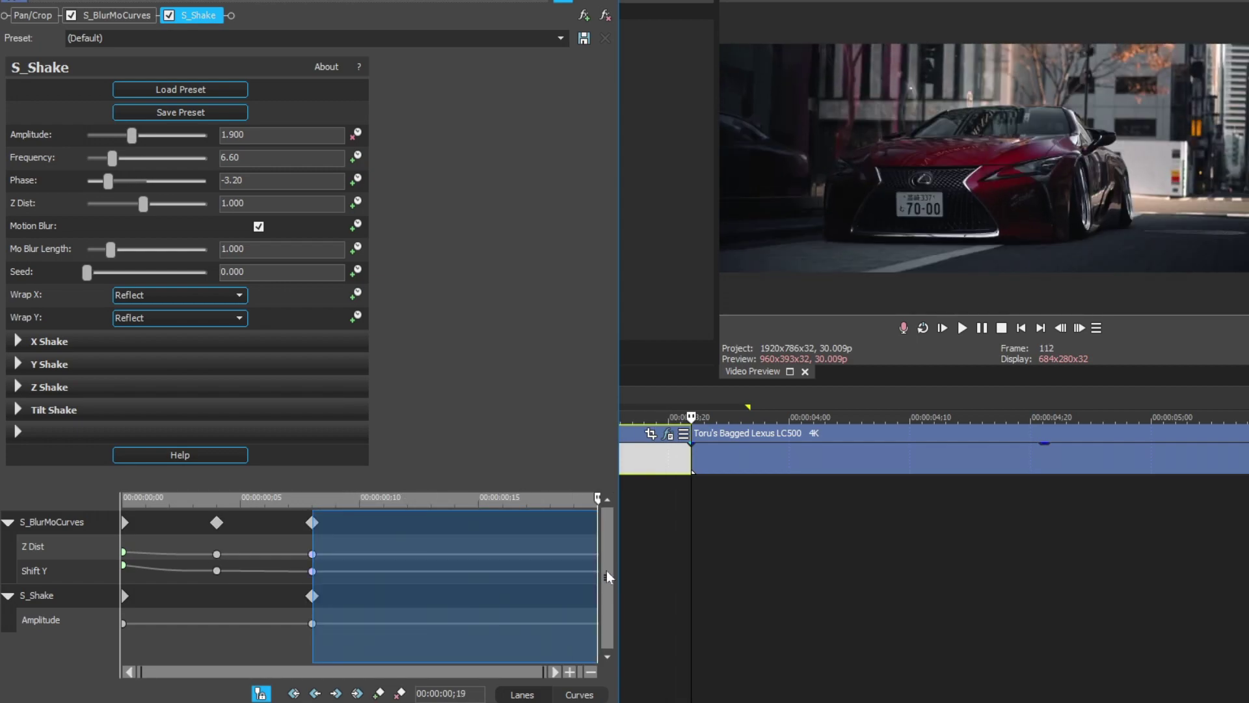
{"action": "left_click_drag", "start_coordinate": [313, 500], "coordinate": [606, 570]}
{"action": "left_click_drag", "start_coordinate": [144, 137], "coordinate": [84, 137]}
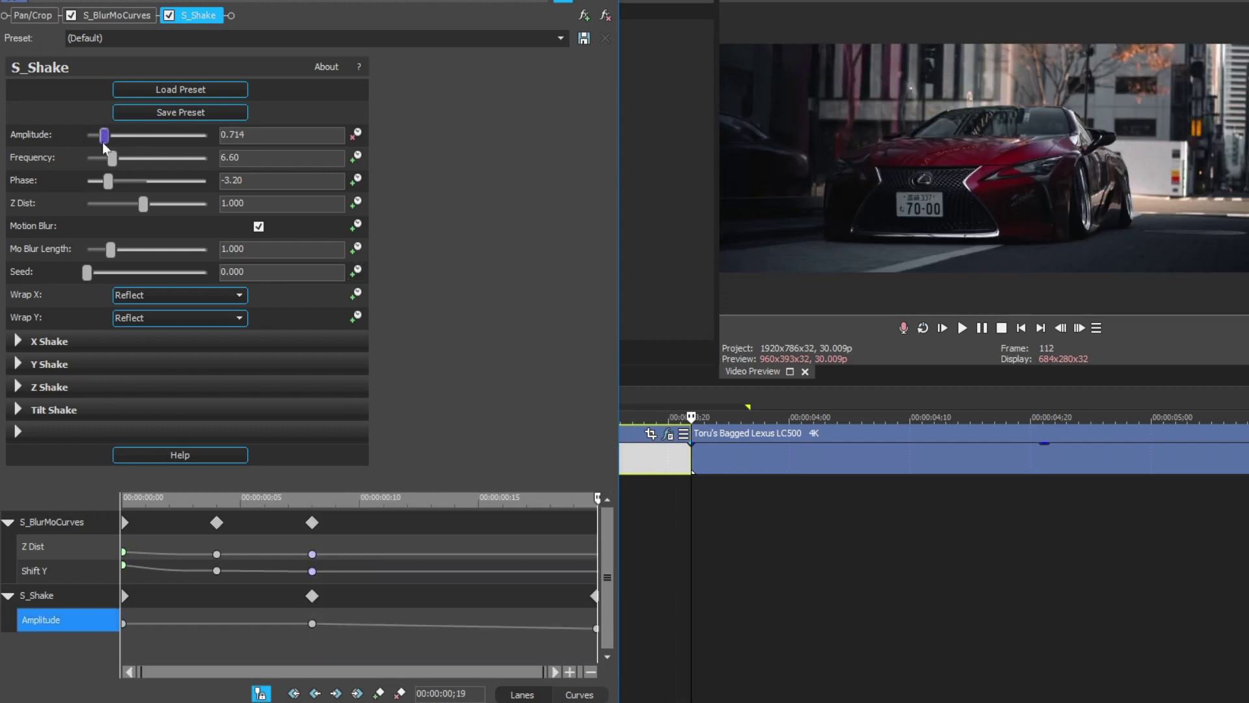
Give the end Amplitude keyframe a sharp fade type
{"action": "left_click", "coordinate": [312, 624]}
{"action": "right_click", "coordinate": [311, 624]}
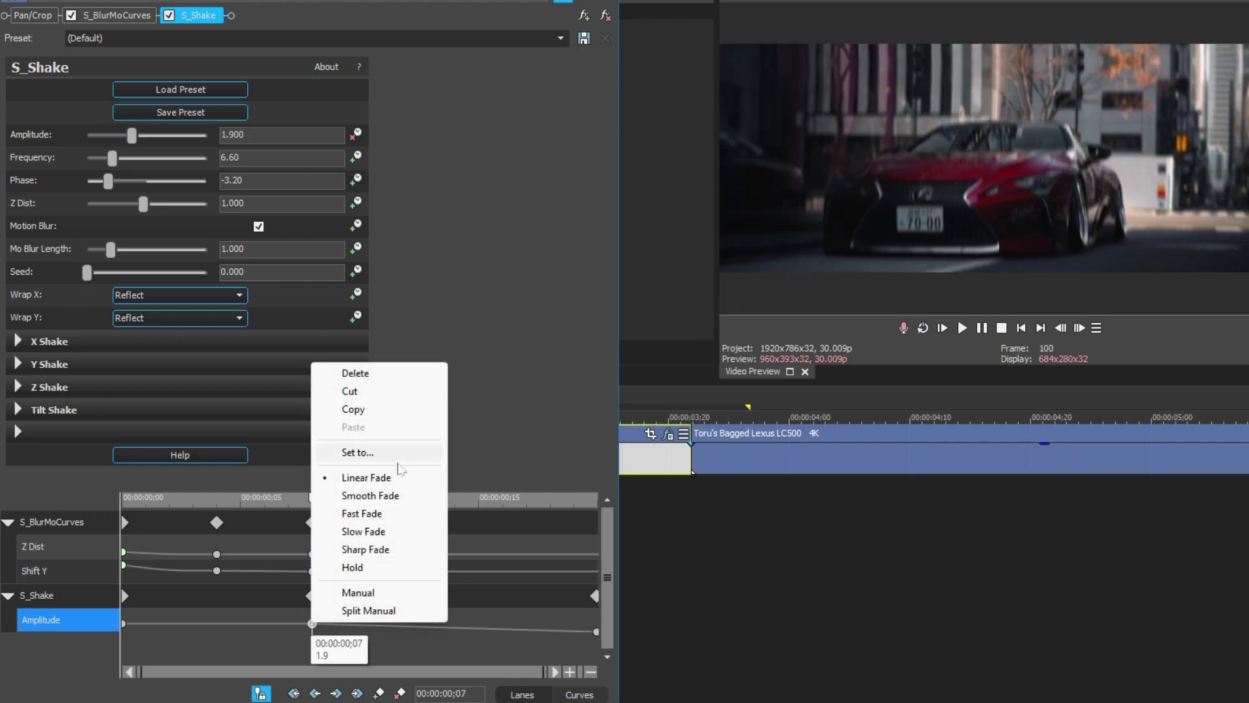
{"action": "key", "text": "Escape"}
{"action": "left_click", "coordinate": [597, 631]}
{"action": "right_click", "coordinate": [595, 631]}
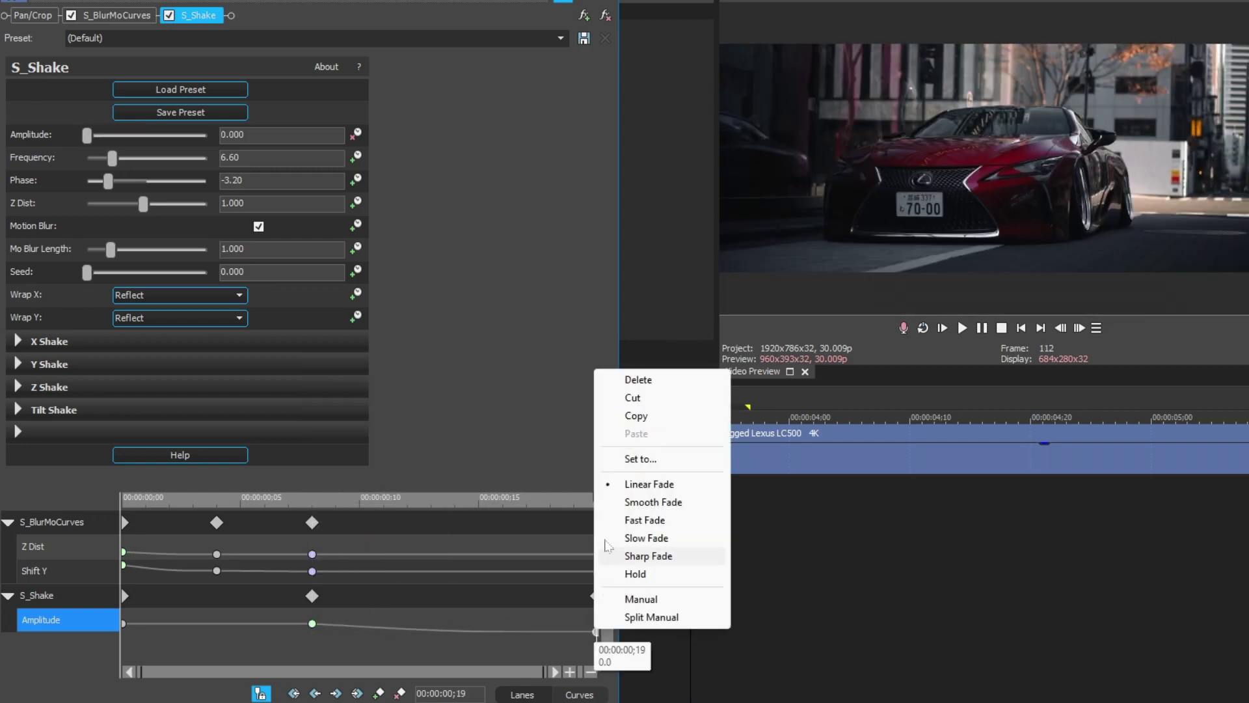
{"action": "left_click", "coordinate": [649, 555]}
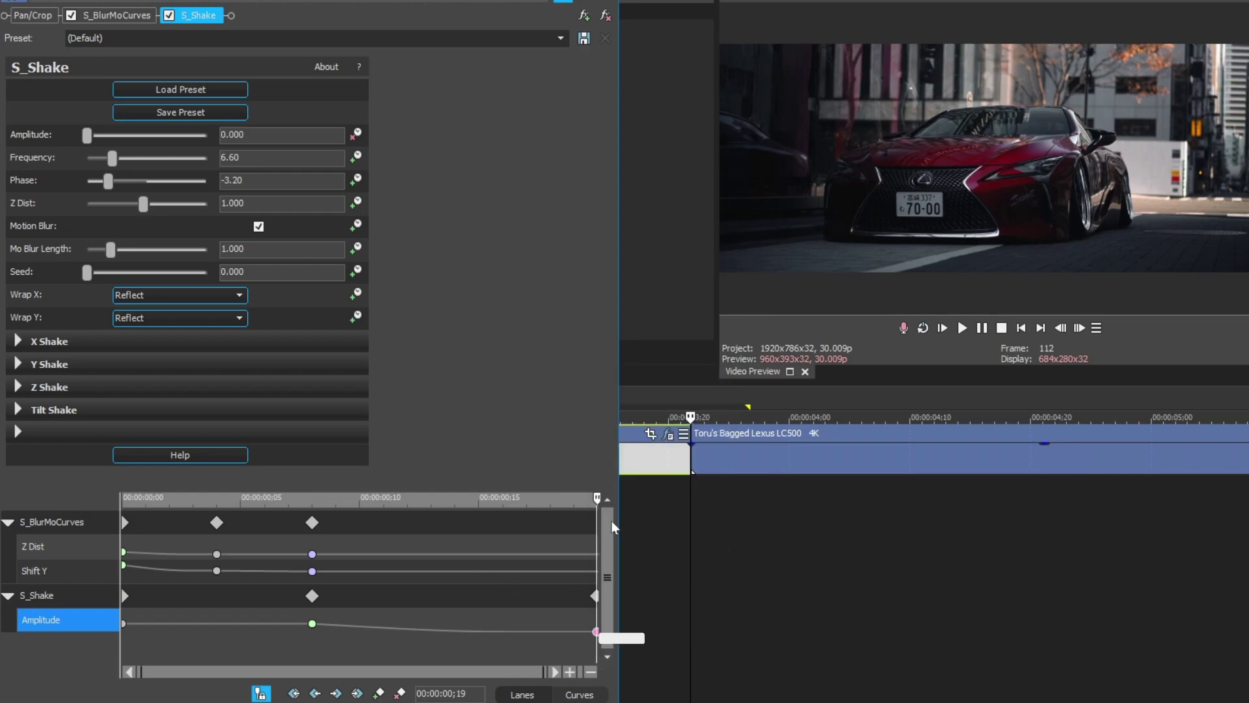
{"action": "left_click_drag", "start_coordinate": [603, 503], "coordinate": [121, 500]}
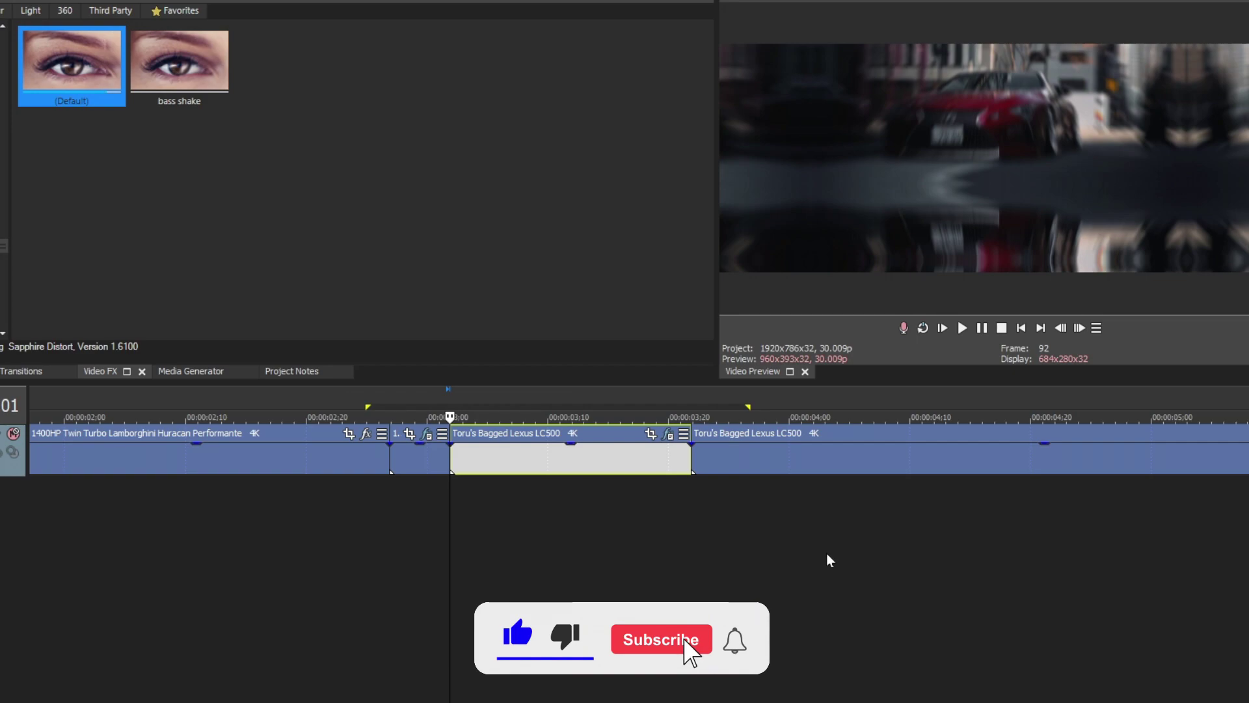
Extend the loop region earlier over the whole transition and play it through once
{"action": "left_click_drag", "start_coordinate": [546, 576], "coordinate": [326, 569]}
{"action": "key", "text": "space"}
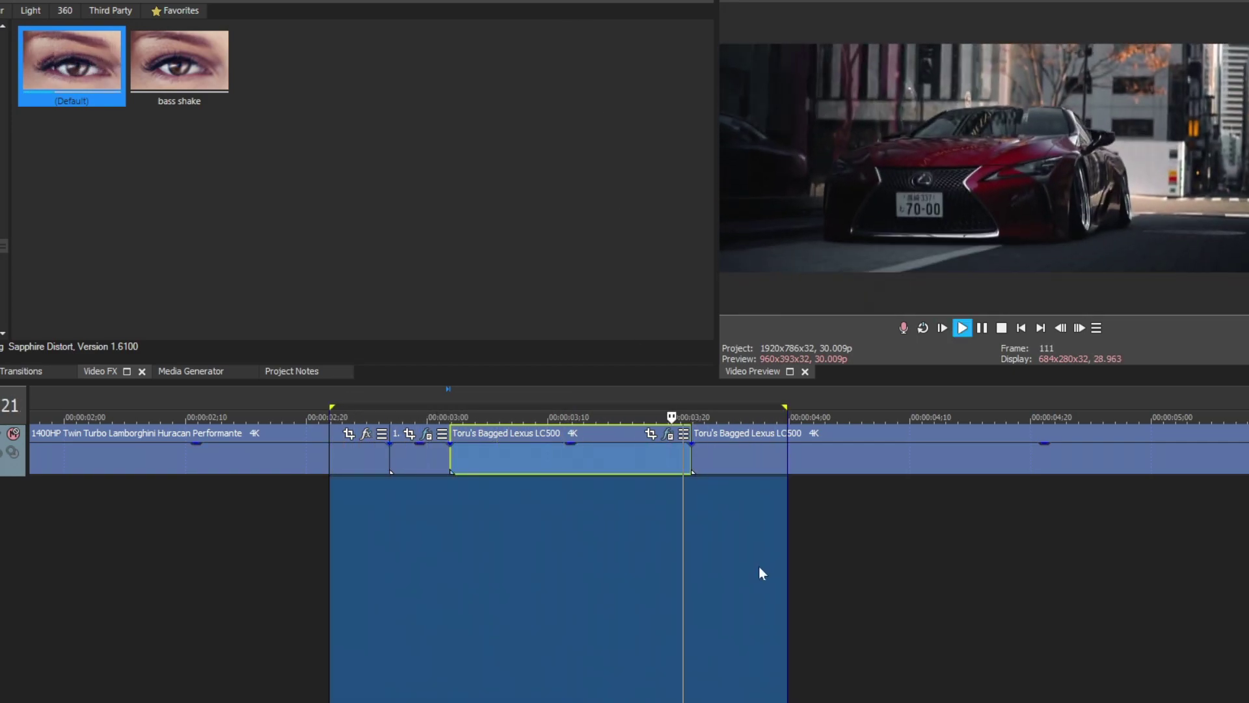
{"action": "key", "text": "space"}
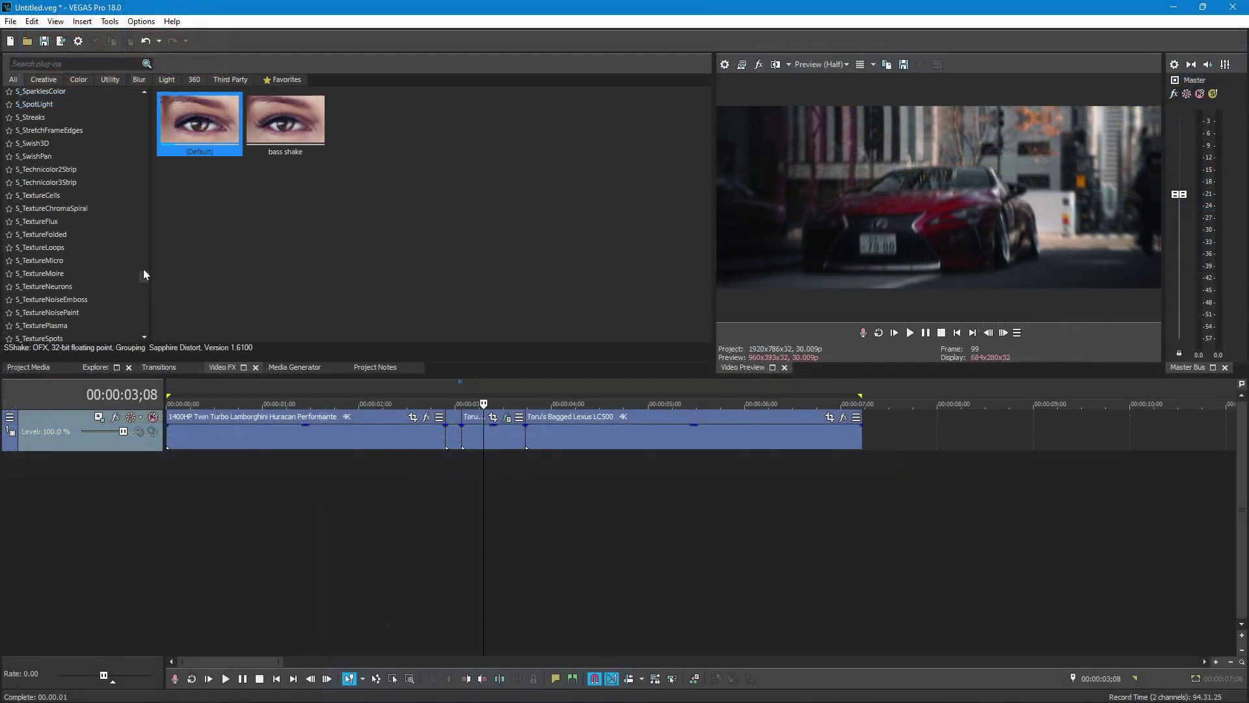
{"action": "left_click_drag", "start_coordinate": [142, 274], "coordinate": [149, 248]}
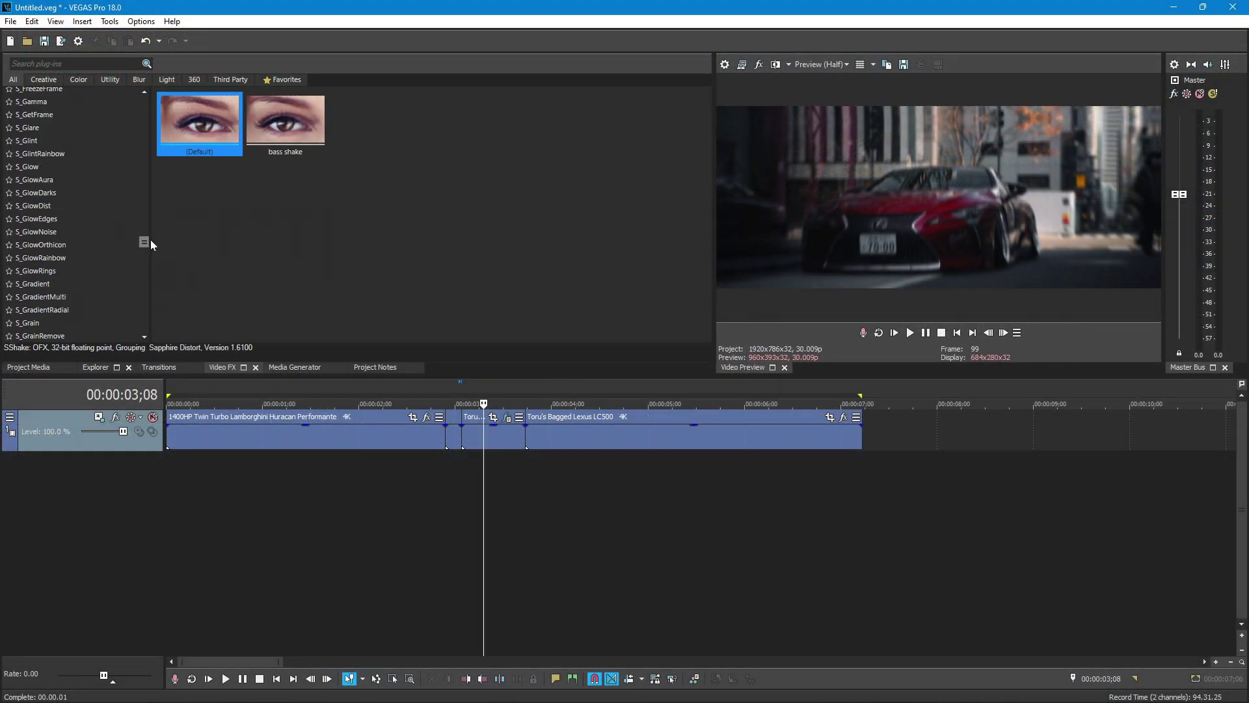
{"action": "left_click_drag", "start_coordinate": [149, 249], "coordinate": [150, 198]}
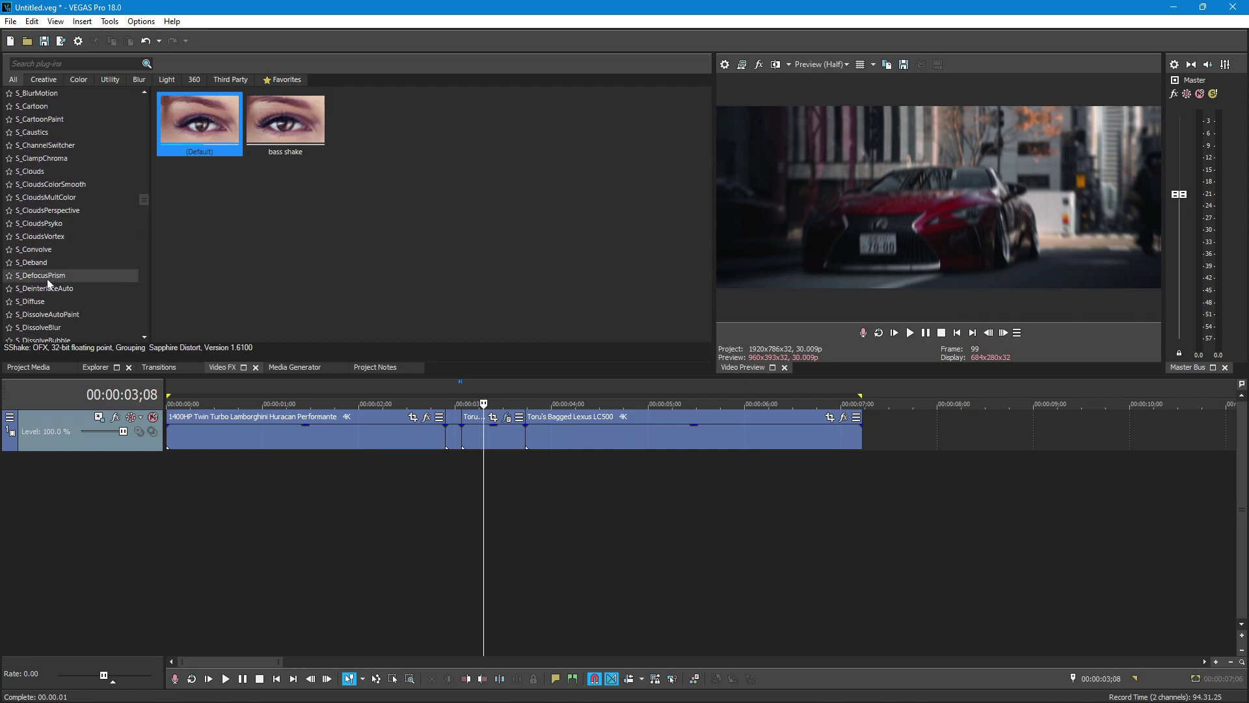
{"action": "scroll", "coordinate": [84, 224], "scroll_direction": "down", "scroll_amount": 2}
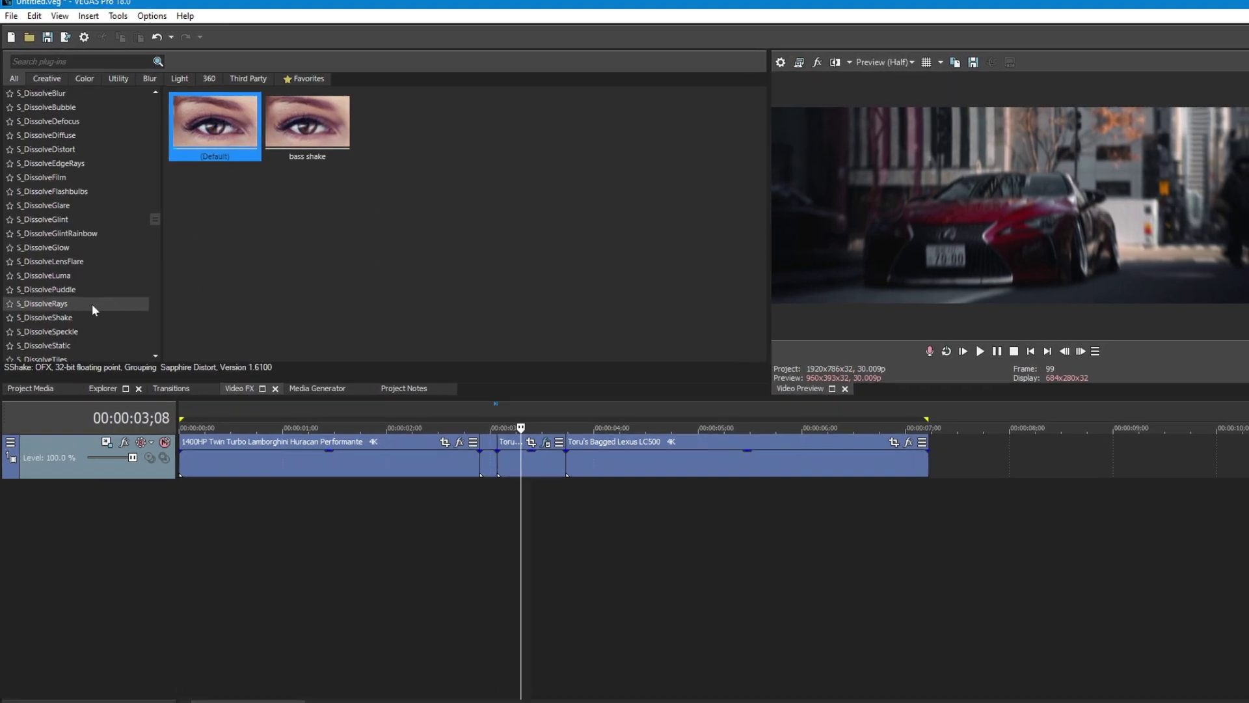
{"action": "scroll", "coordinate": [84, 288], "scroll_direction": "down", "scroll_amount": 7}
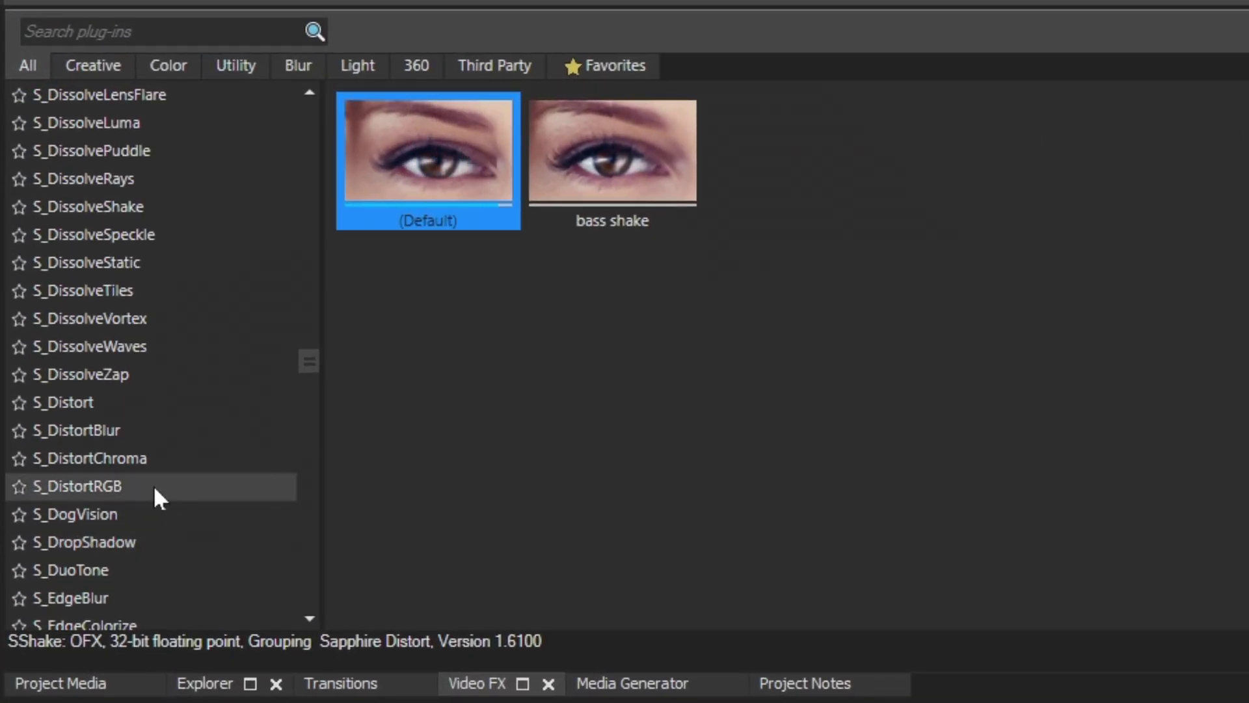
Drop S_DistortRGB's Default preset onto the Toru's Bagged Lexus LC500 event
{"action": "left_click", "coordinate": [80, 464]}
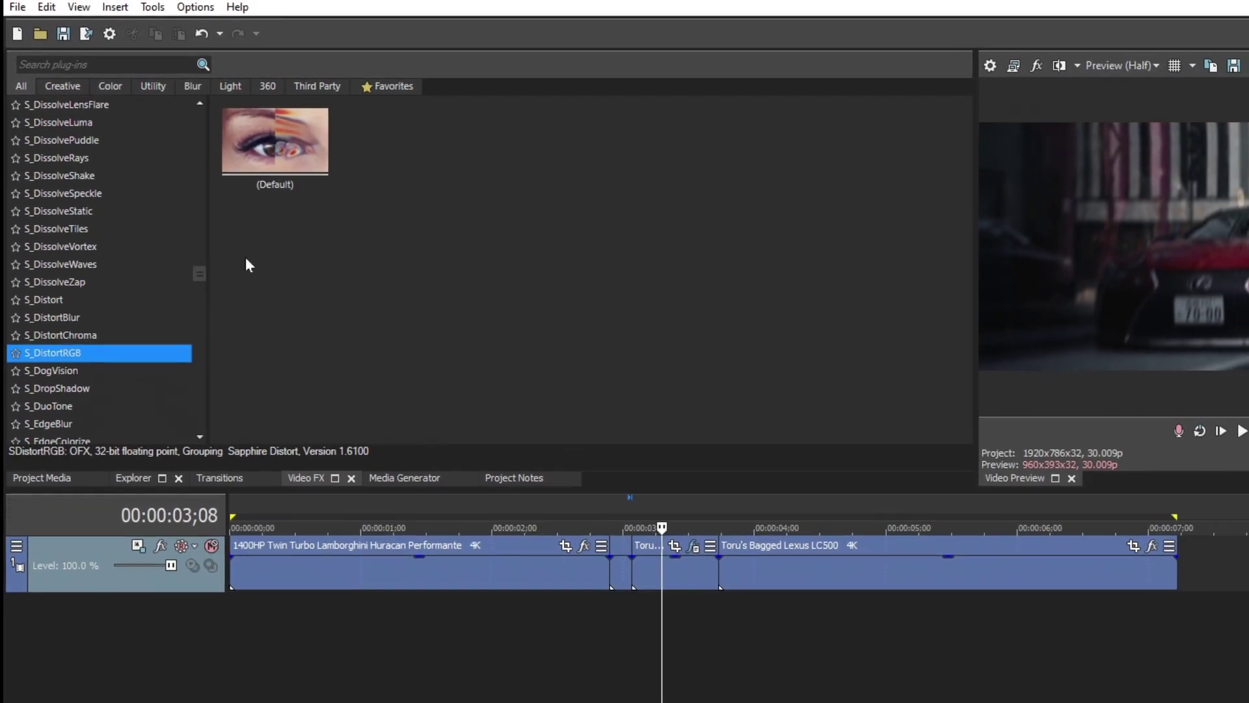
{"action": "left_click_drag", "start_coordinate": [270, 146], "coordinate": [674, 547]}
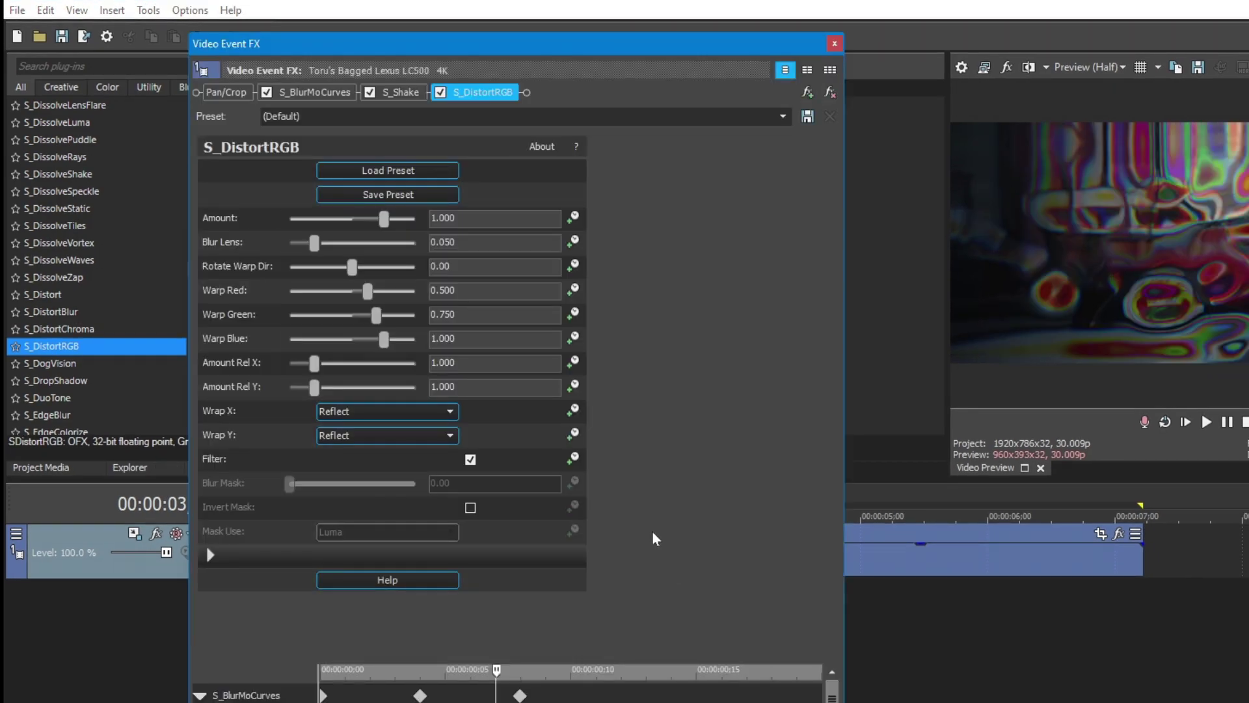
Enlarge the keyframe lanes and animate S_DistortRGB Amount, starting at 0.014
{"action": "left_click_drag", "start_coordinate": [715, 55], "coordinate": [711, 40]}
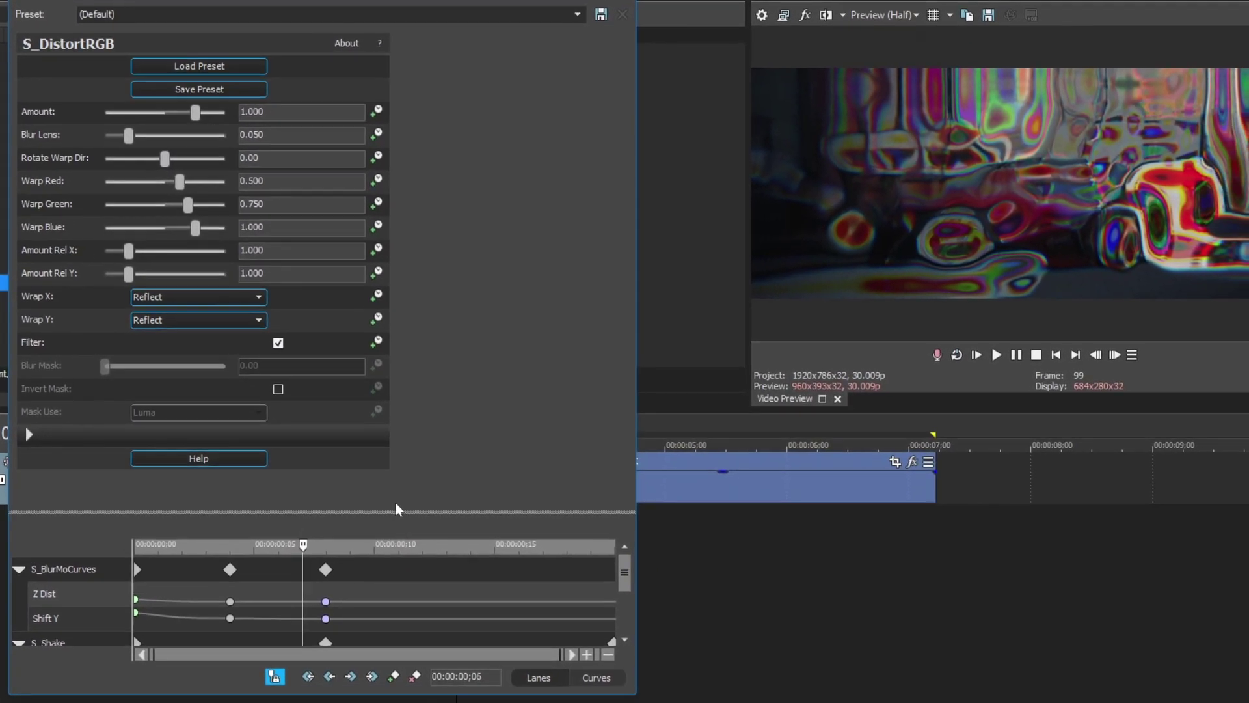
{"action": "left_click_drag", "start_coordinate": [396, 509], "coordinate": [390, 456]}
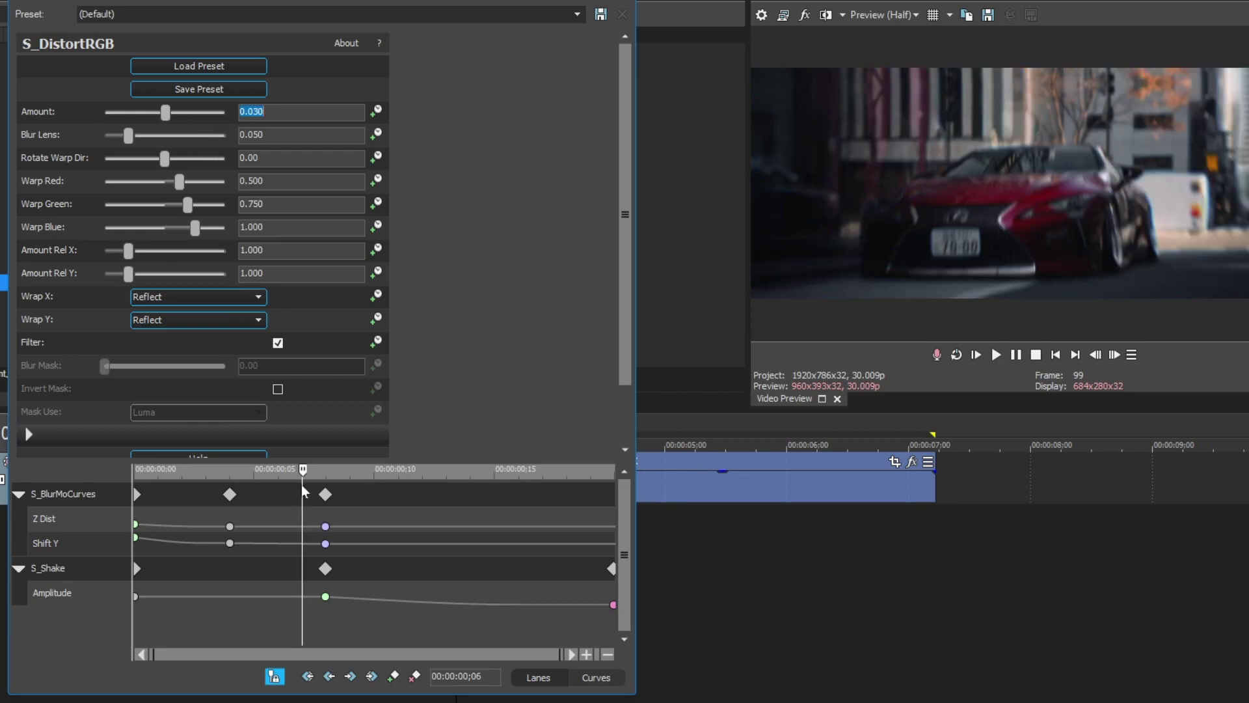
{"action": "left_click_drag", "start_coordinate": [304, 486], "coordinate": [54, 491]}
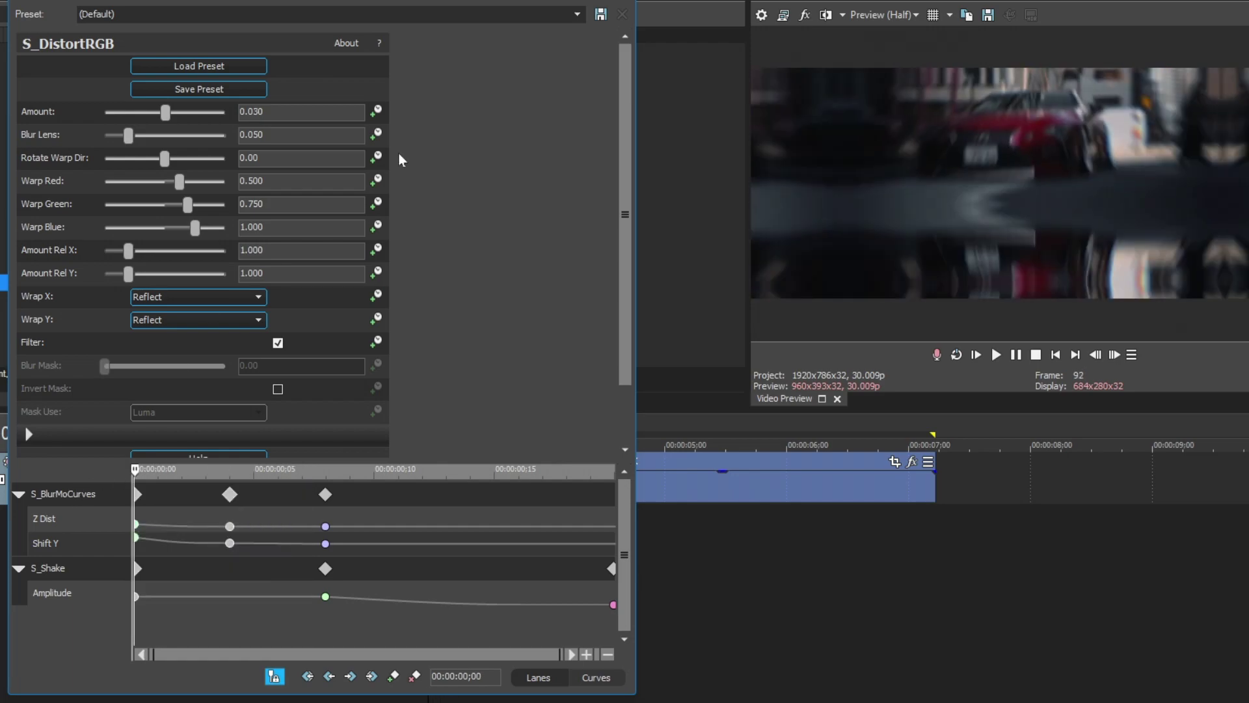
{"action": "left_click", "coordinate": [377, 112]}
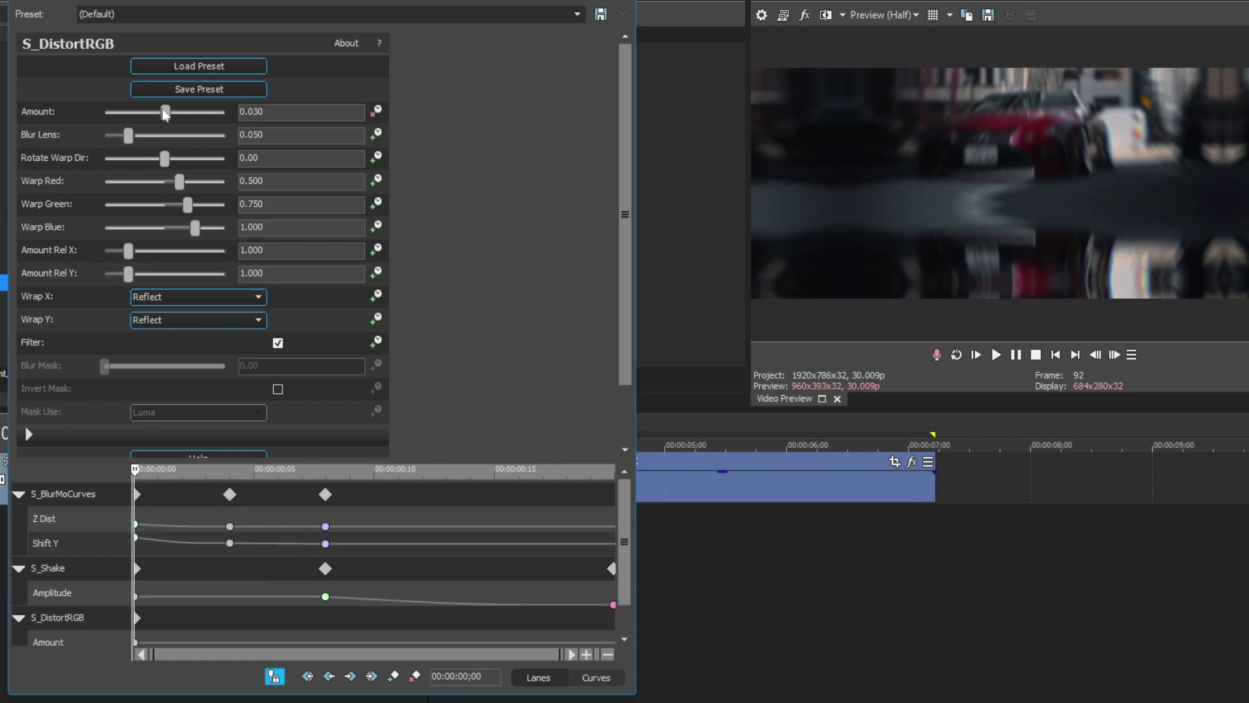
{"action": "left_click_drag", "start_coordinate": [165, 114], "coordinate": [167, 115]}
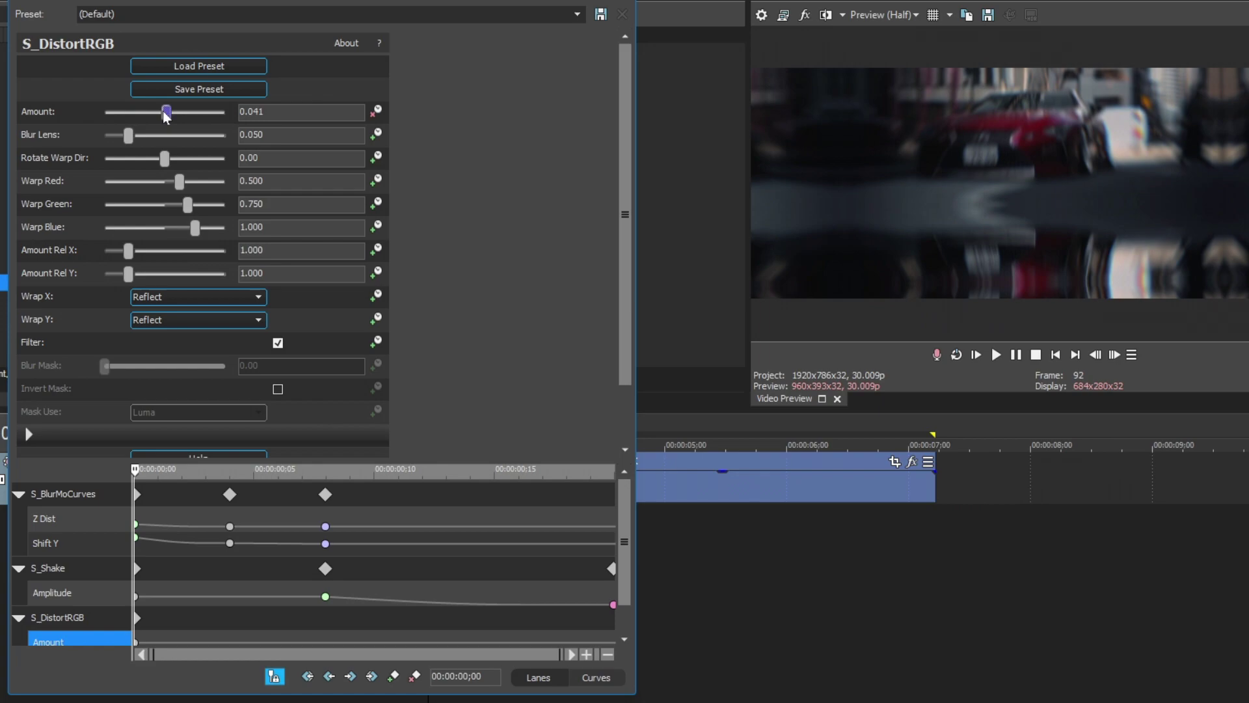
{"action": "left_click_drag", "start_coordinate": [166, 114], "coordinate": [165, 113]}
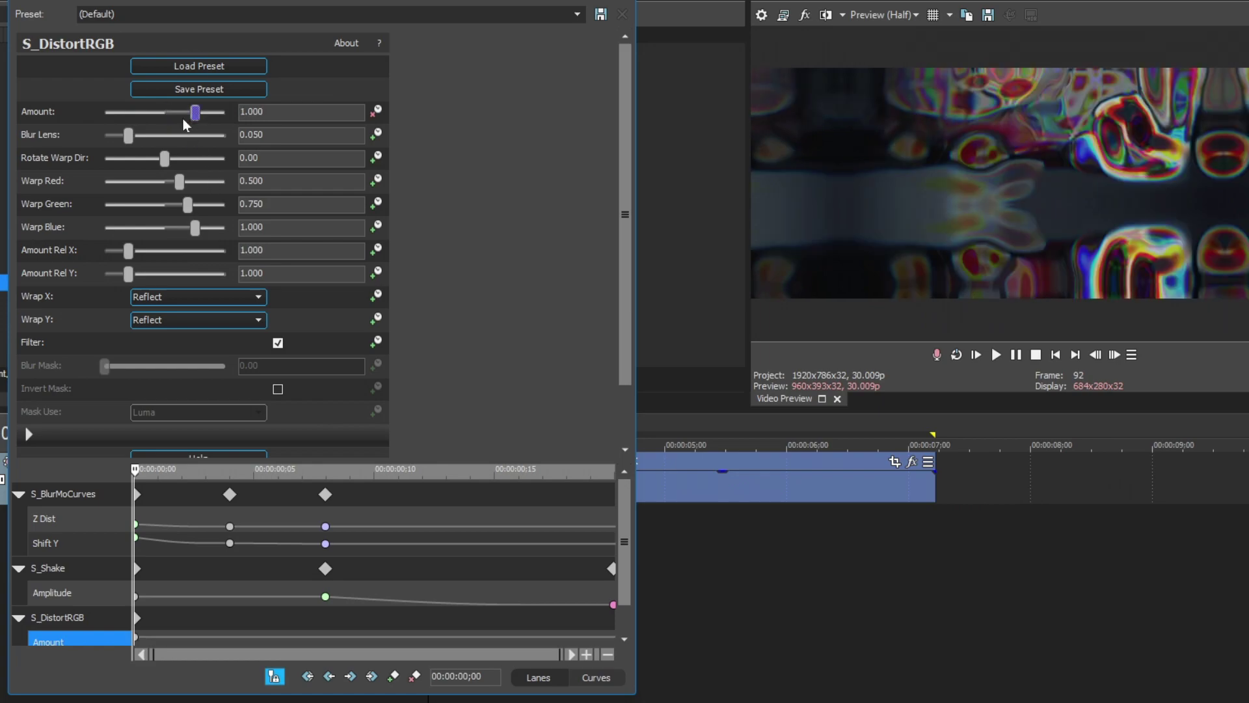
Set Warp Red to 2.000, Warp Green to 0.068 and Warp Blue to -0.694
{"action": "left_click_drag", "start_coordinate": [140, 475], "coordinate": [421, 472]}
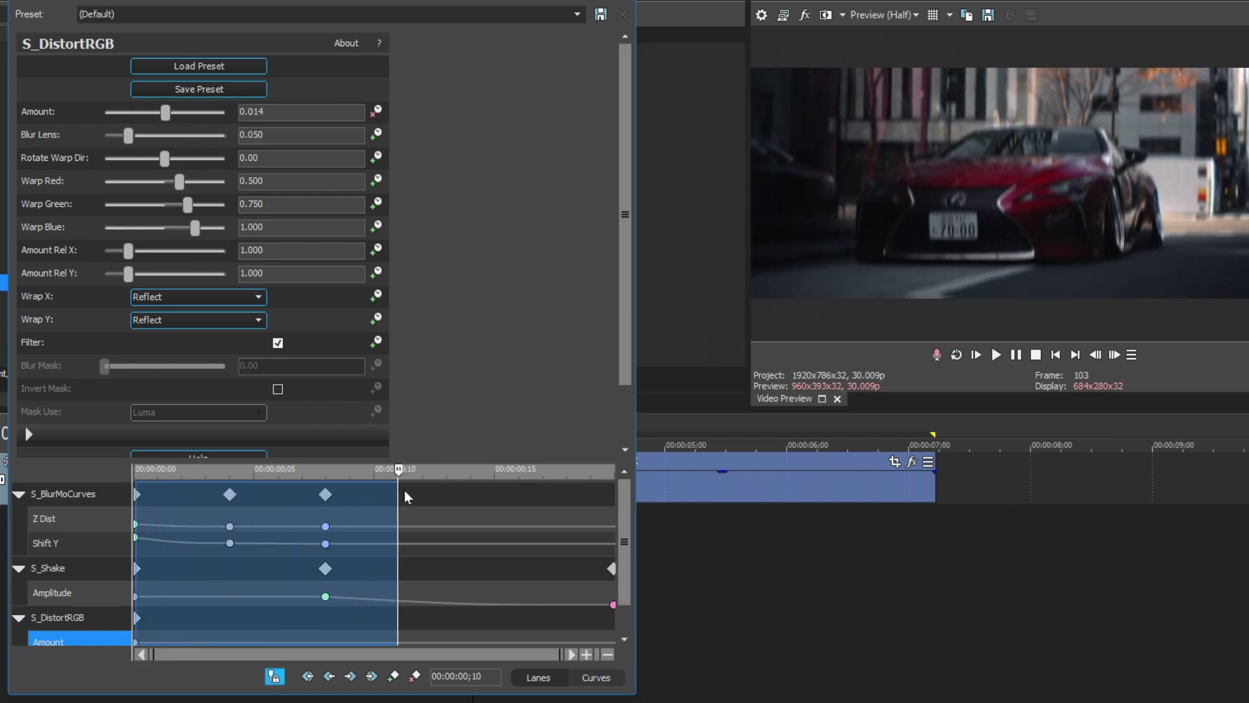
{"action": "mouse_move", "coordinate": [188, 204]}
{"action": "left_mouse_down"}
{"action": "mouse_move", "coordinate": [168, 204]}
{"action": "mouse_move", "coordinate": [181, 234]}
{"action": "left_mouse_up"}
{"action": "left_click_drag", "start_coordinate": [179, 186], "coordinate": [240, 195]}
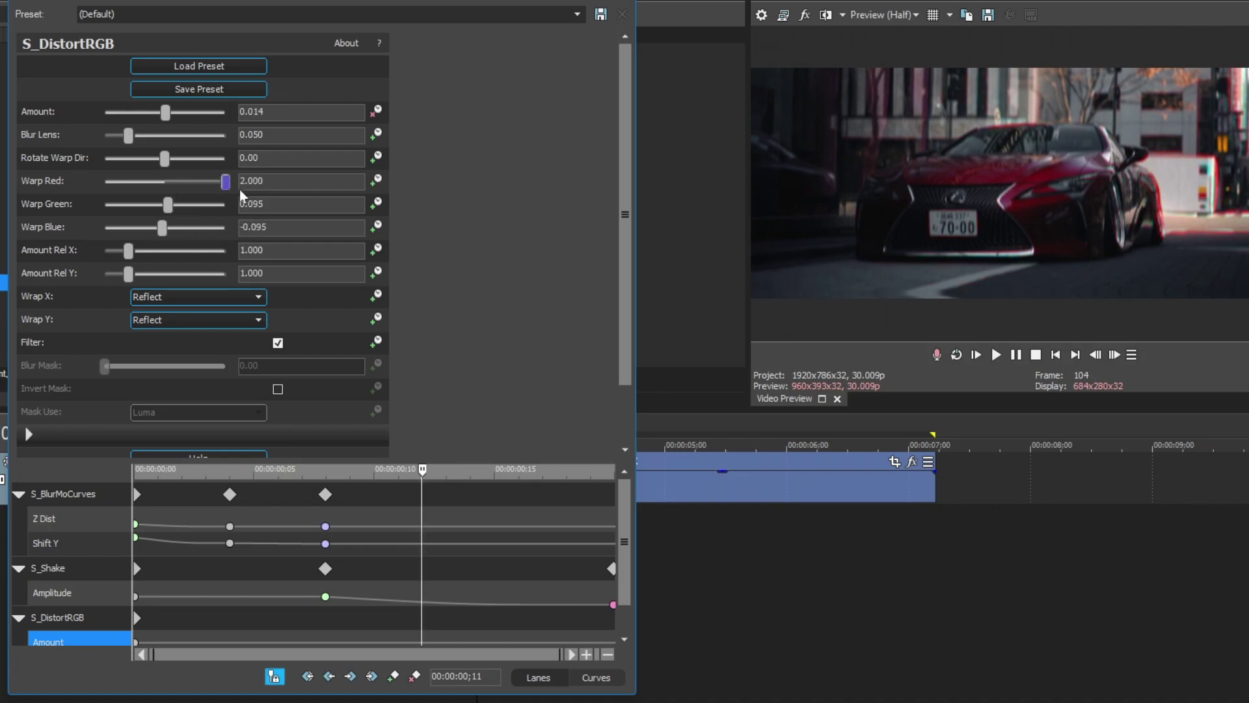
{"action": "left_click_drag", "start_coordinate": [428, 546], "coordinate": [422, 547]}
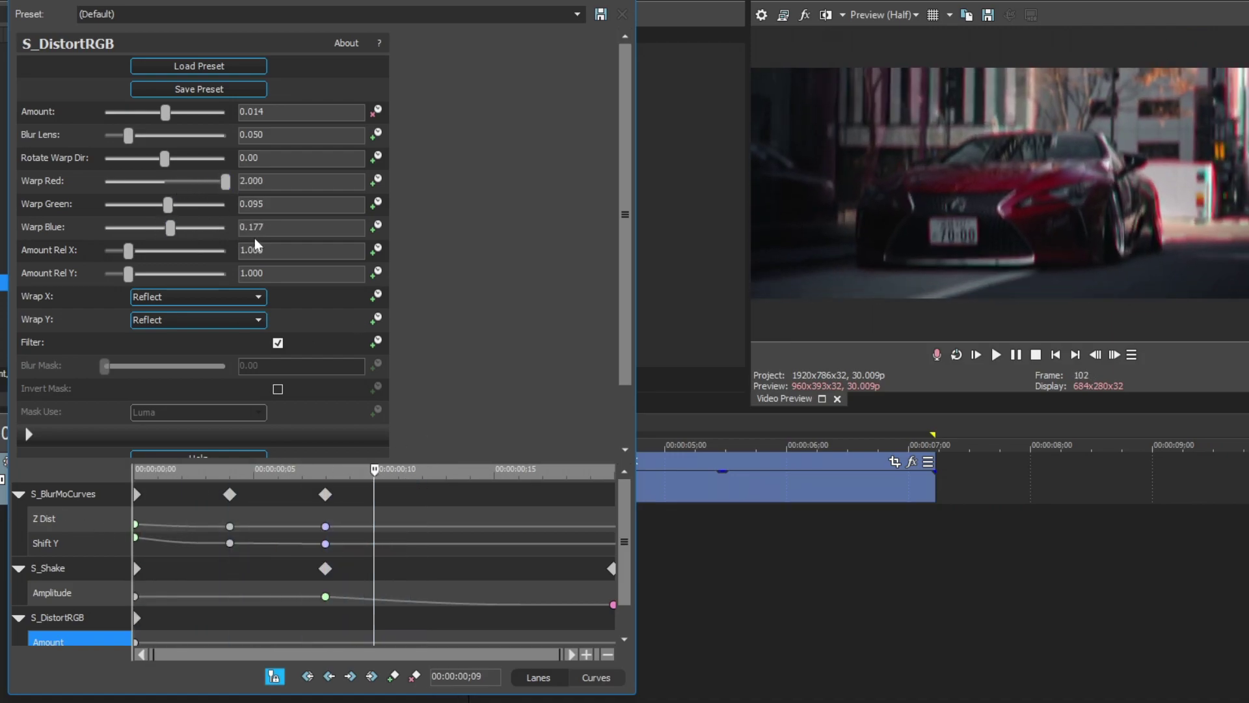
{"action": "left_click", "coordinate": [442, 473]}
{"action": "left_click_drag", "start_coordinate": [167, 204], "coordinate": [165, 206]}
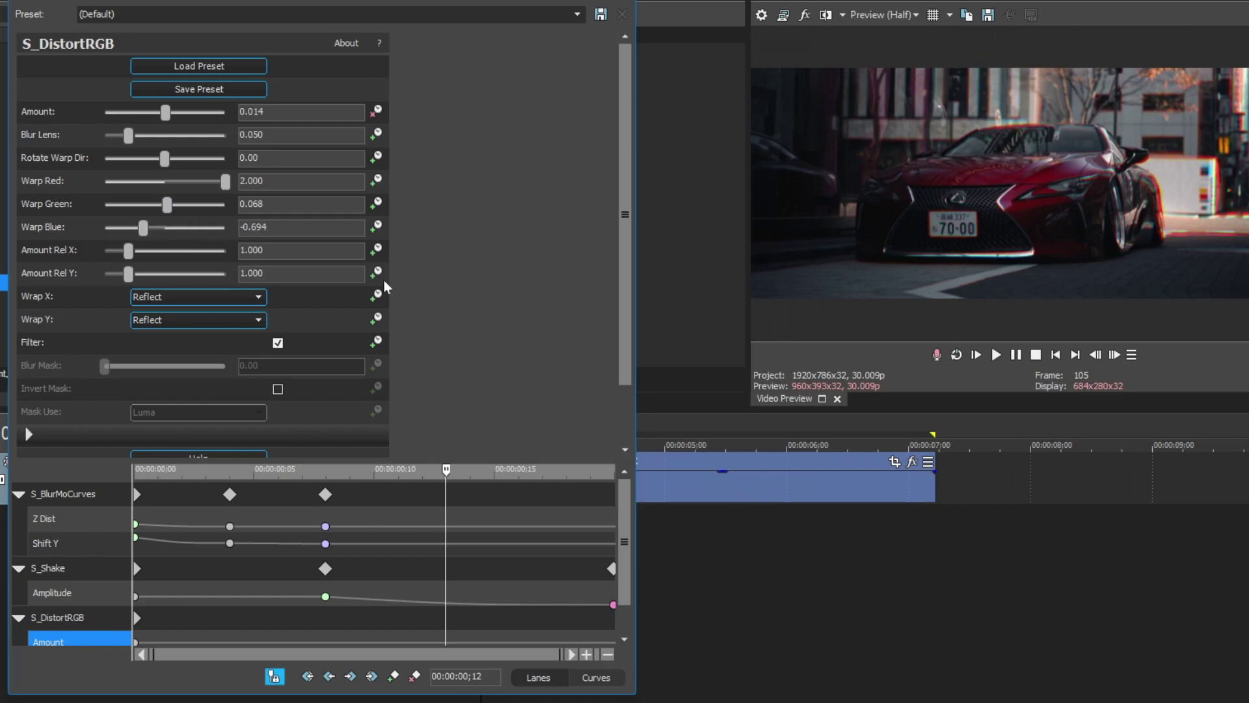
{"action": "left_click_drag", "start_coordinate": [444, 471], "coordinate": [333, 524]}
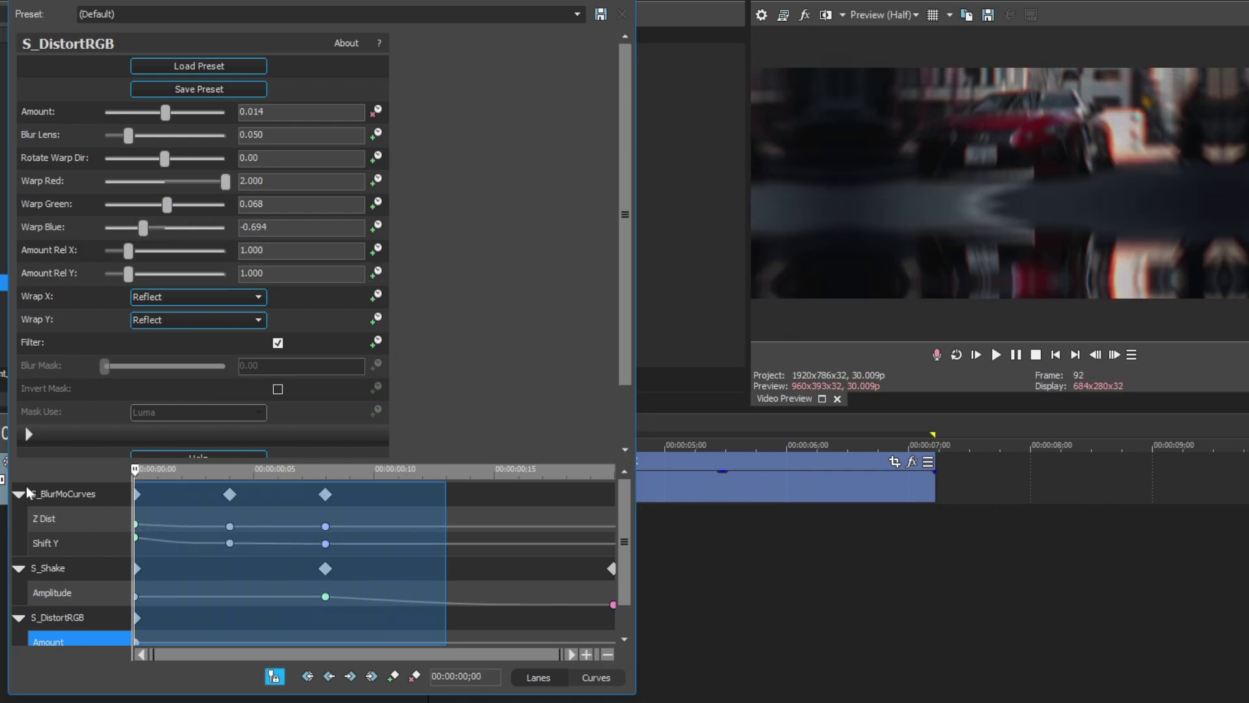
Key S_DistortRGB Amount to 0.050 at ;07 and 0.000 at ;18
{"action": "left_click", "coordinate": [333, 523]}
{"action": "type", "text": "0.05"}
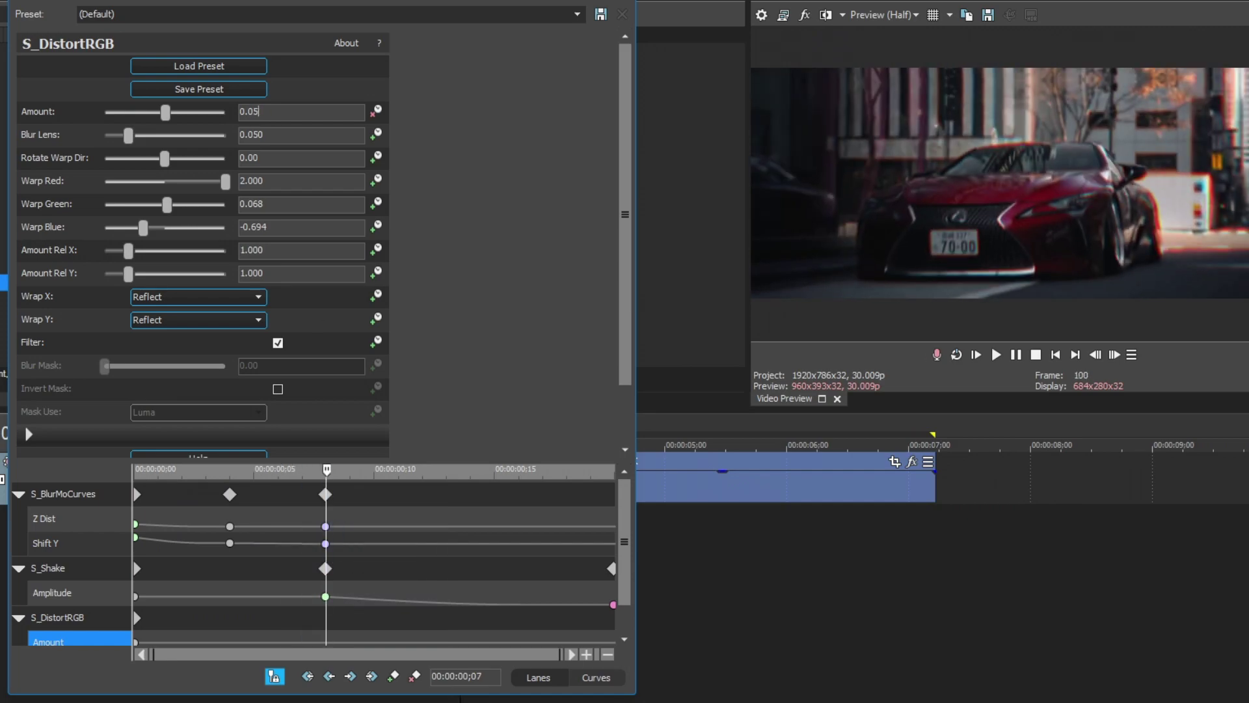
{"action": "key", "text": "Return"}
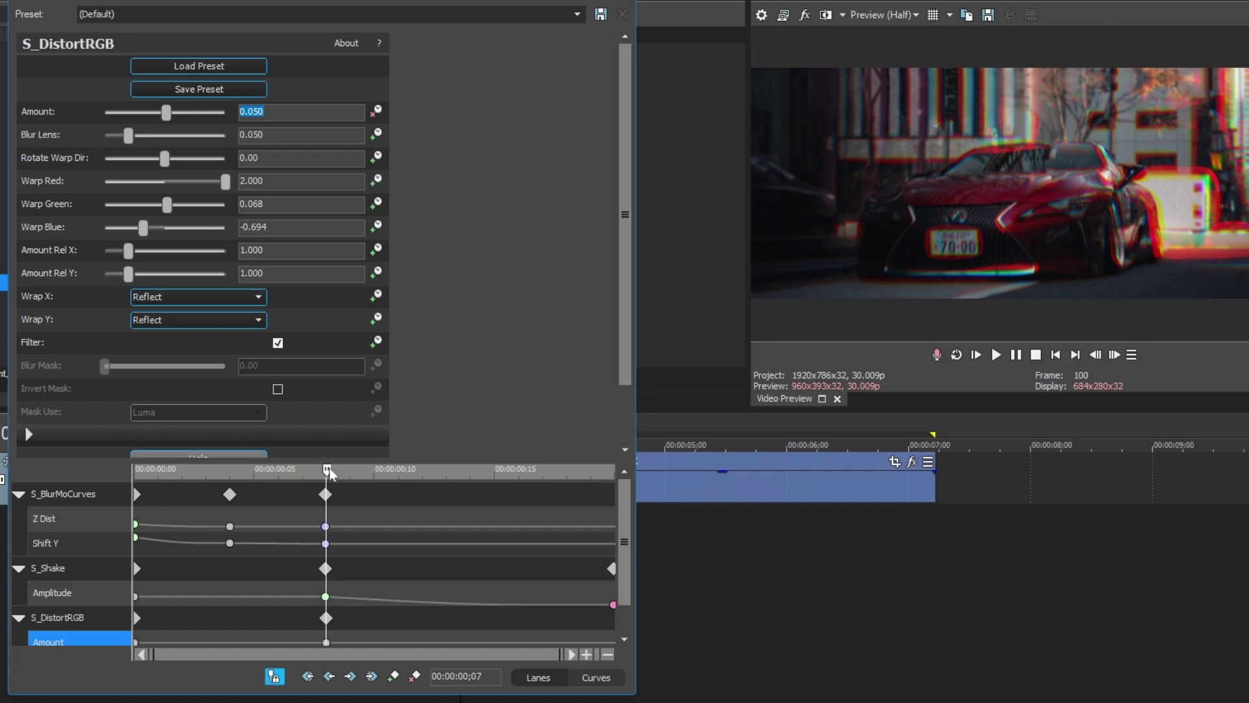
{"action": "left_click_drag", "start_coordinate": [329, 472], "coordinate": [382, 505]}
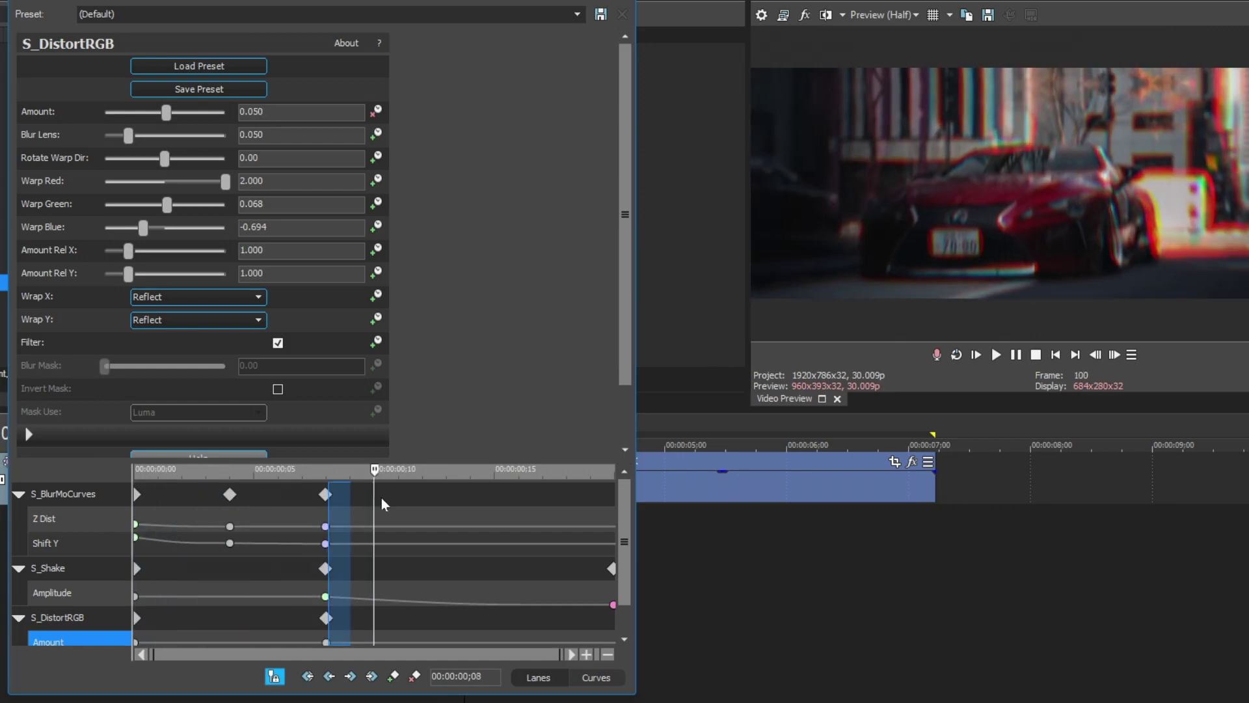
{"action": "left_click_drag", "start_coordinate": [382, 504], "coordinate": [592, 536]}
{"action": "left_click", "coordinate": [592, 536]}
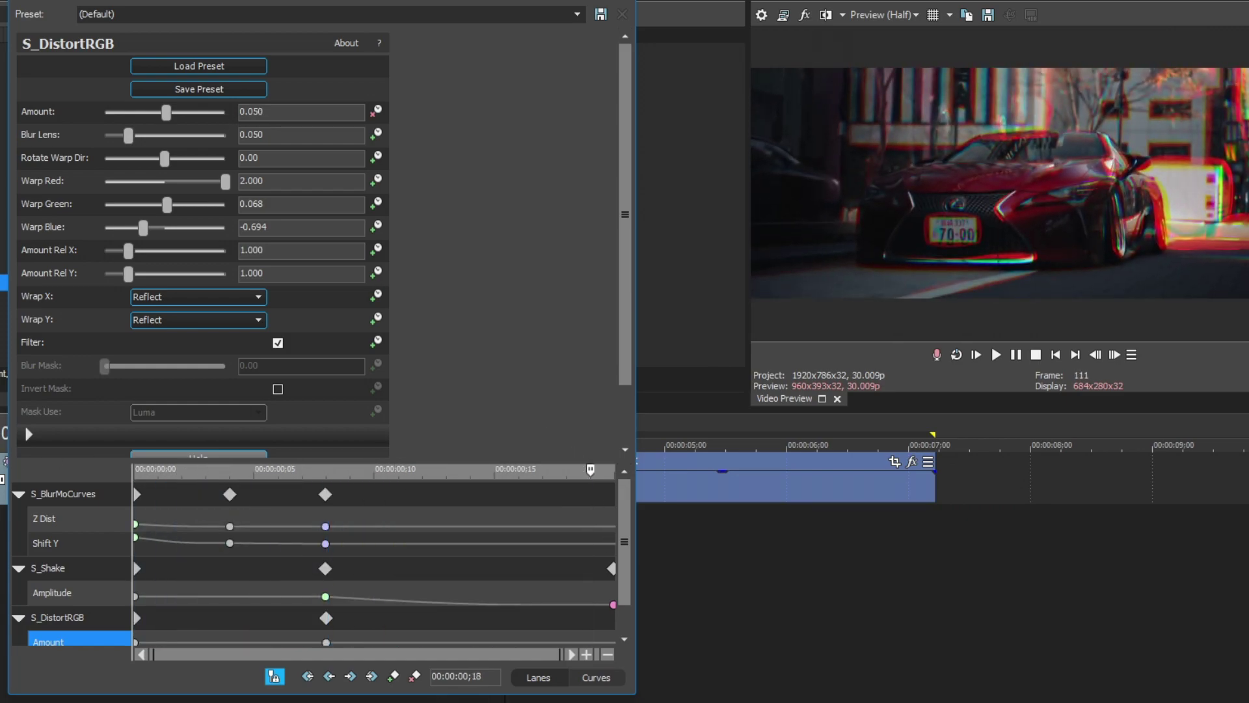
{"action": "type", "text": "0"}
{"action": "key", "text": "Return"}
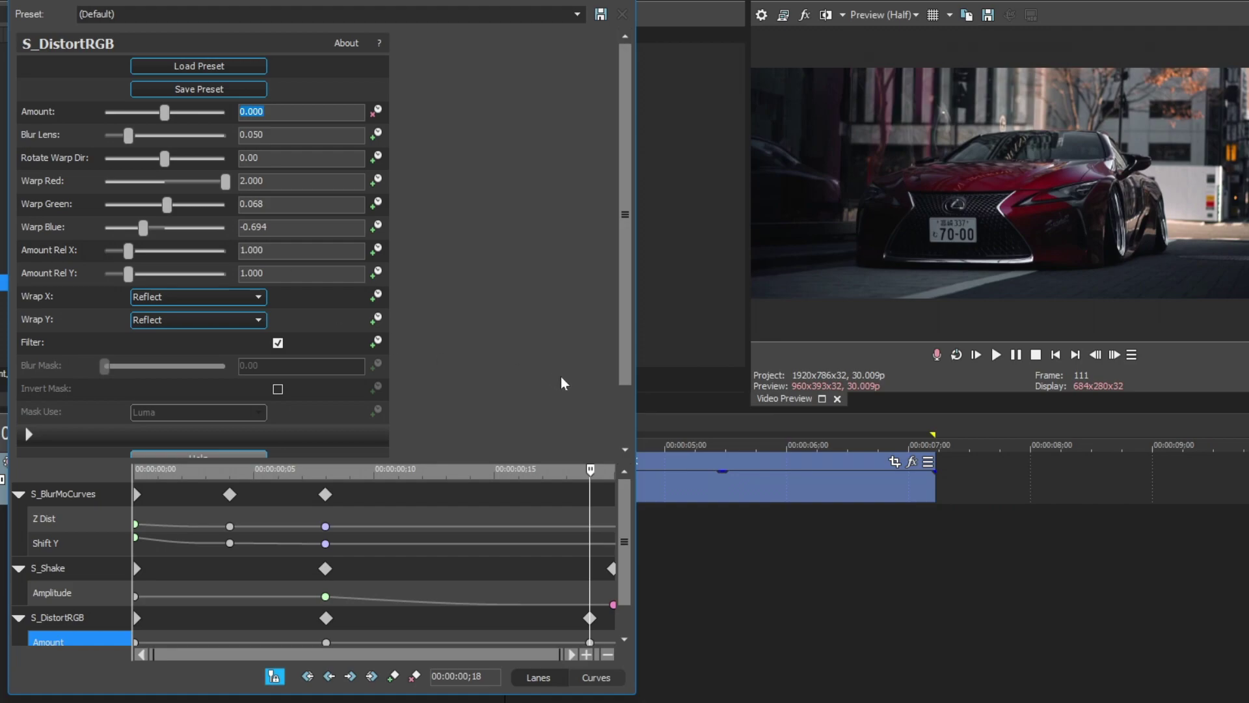
Mark the keyframed S_DistortRGB range and play it back
{"action": "left_click", "coordinate": [593, 618]}
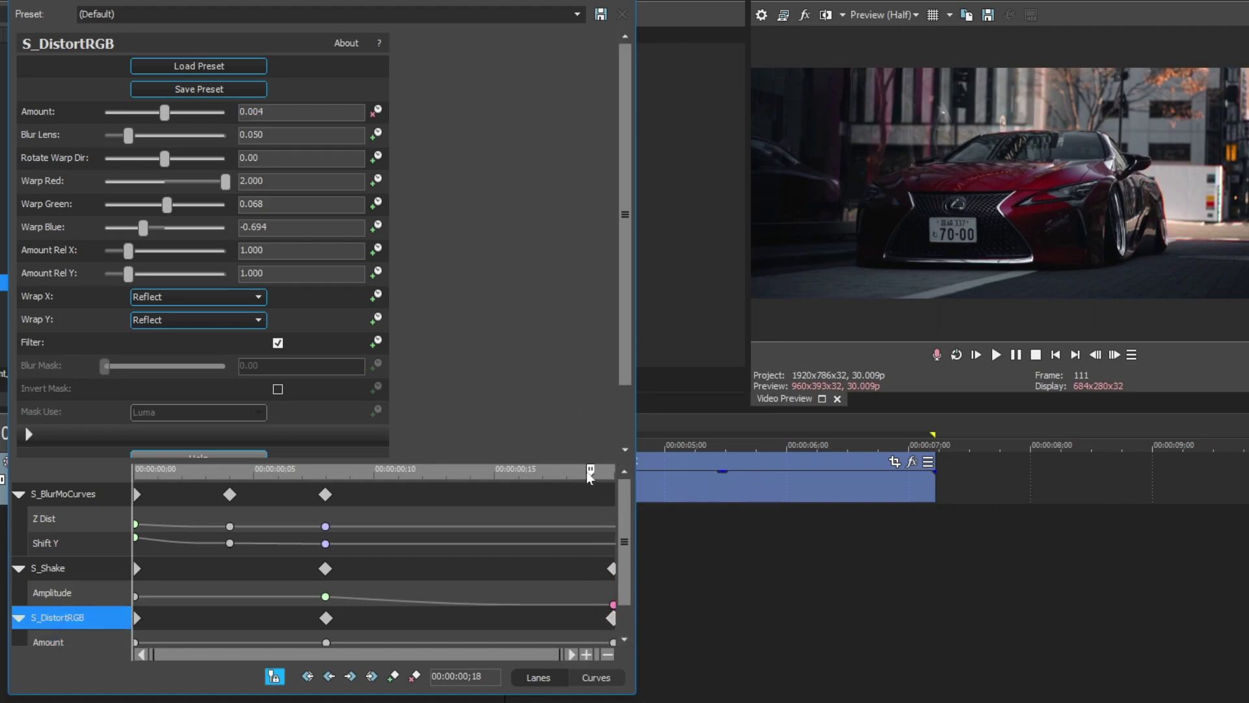
{"action": "left_click_drag", "start_coordinate": [586, 471], "coordinate": [182, 473]}
{"action": "key", "text": "space"}
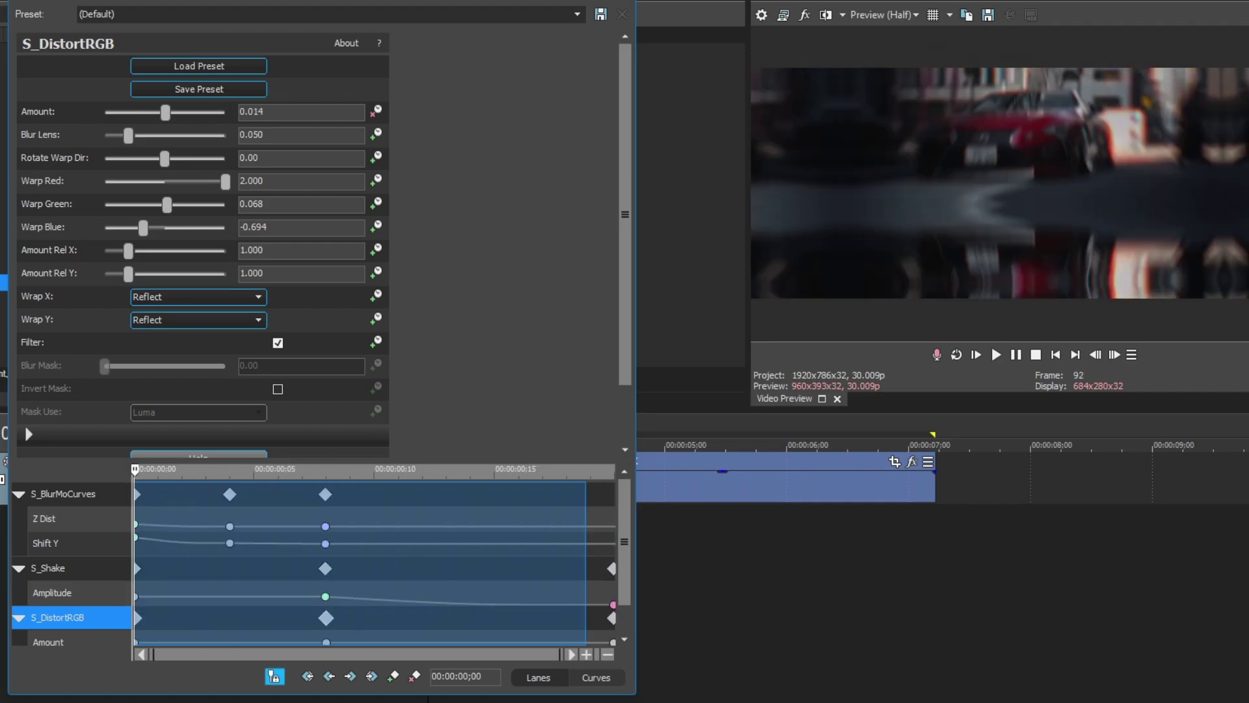
{"action": "left_click", "coordinate": [134, 473]}
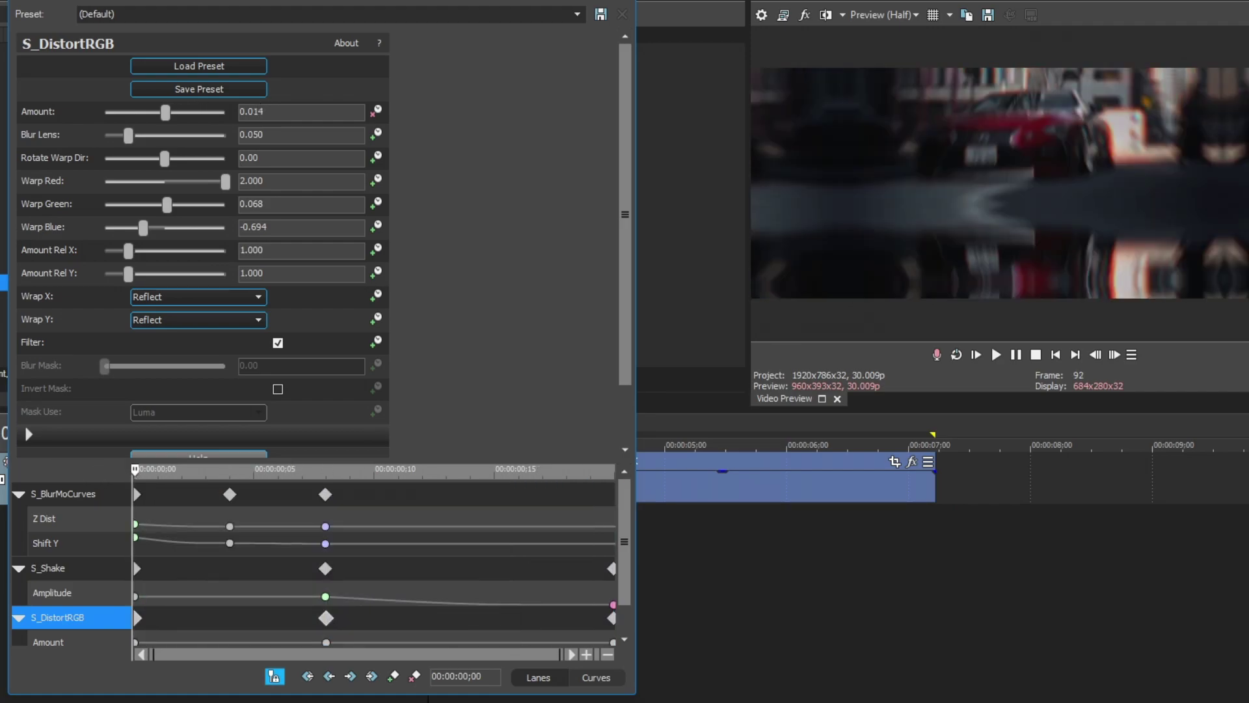
{"action": "key", "text": "Down"}
{"action": "key", "text": "Return"}
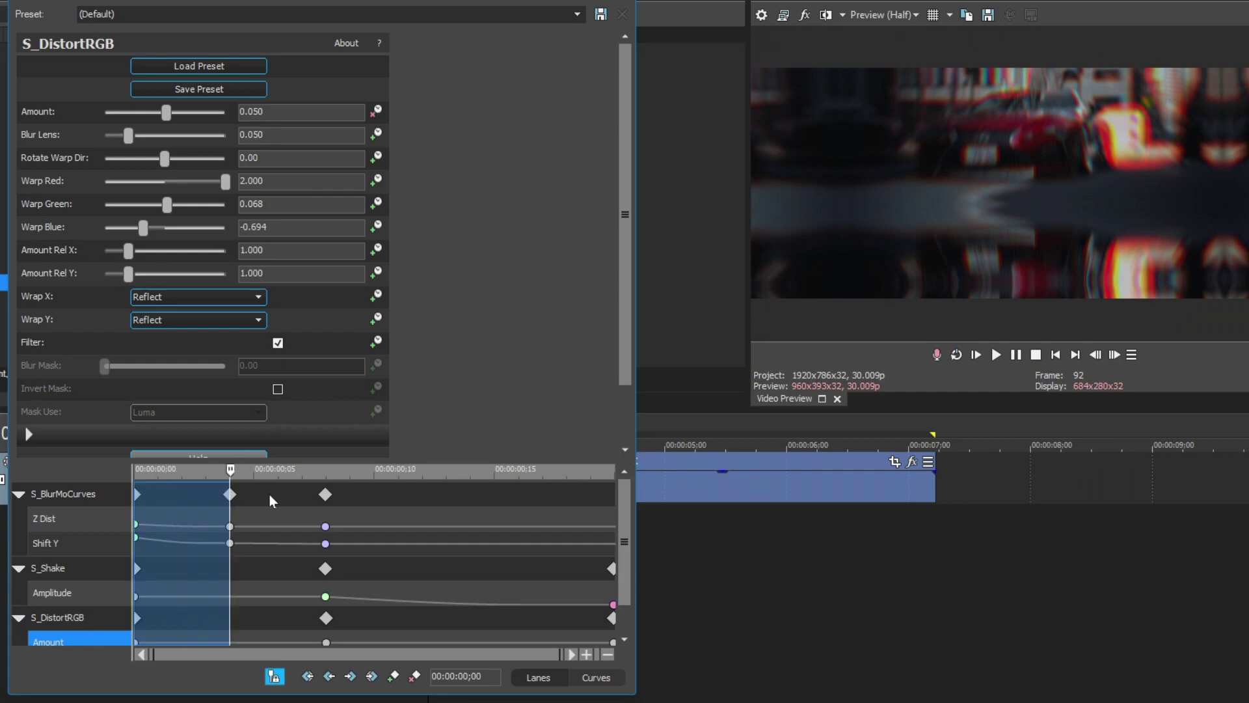
{"action": "left_click_drag", "start_coordinate": [134, 473], "coordinate": [374, 478]}
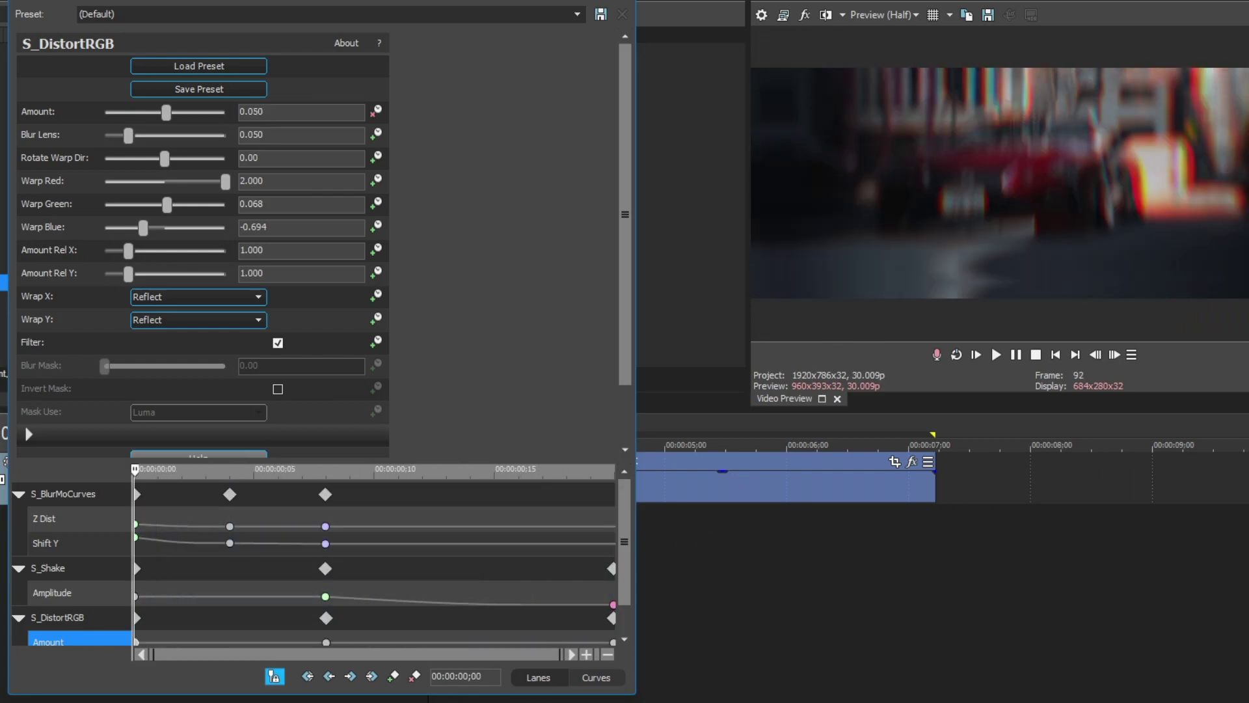
{"action": "left_click_drag", "start_coordinate": [299, 502], "coordinate": [658, 485]}
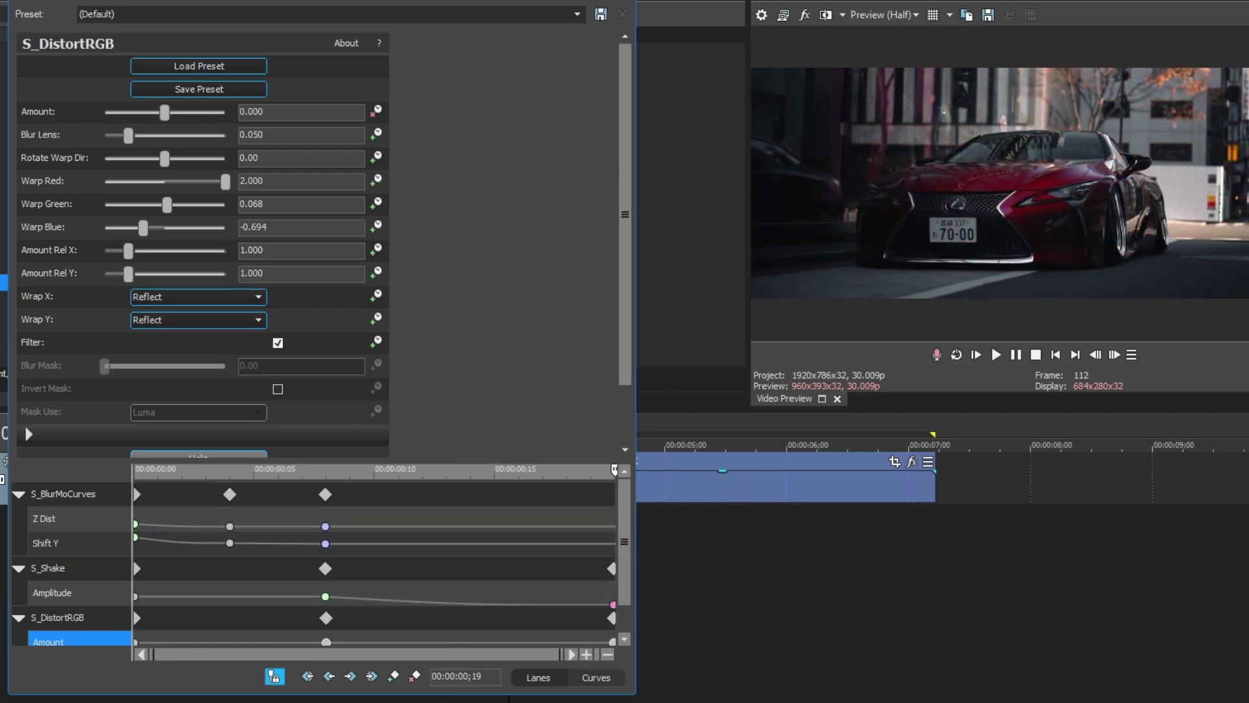